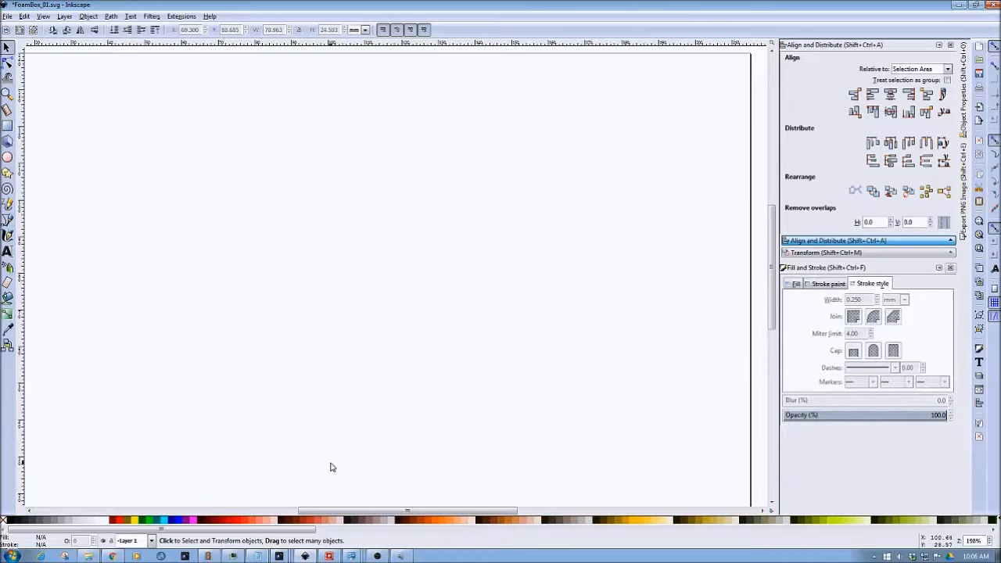
Draw a rectangle about 65 mm wide and 34.5 mm high on the empty page.
{"action": "left_click", "coordinate": [8, 126]}
{"action": "left_click_drag", "start_coordinate": [210, 145], "coordinate": [451, 272]}
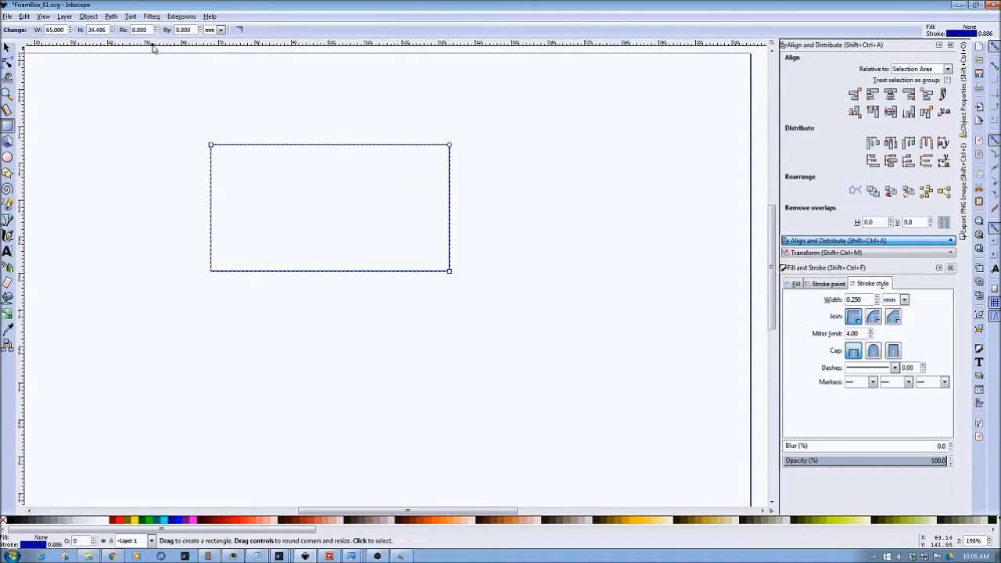
{"action": "left_click", "coordinate": [7, 48]}
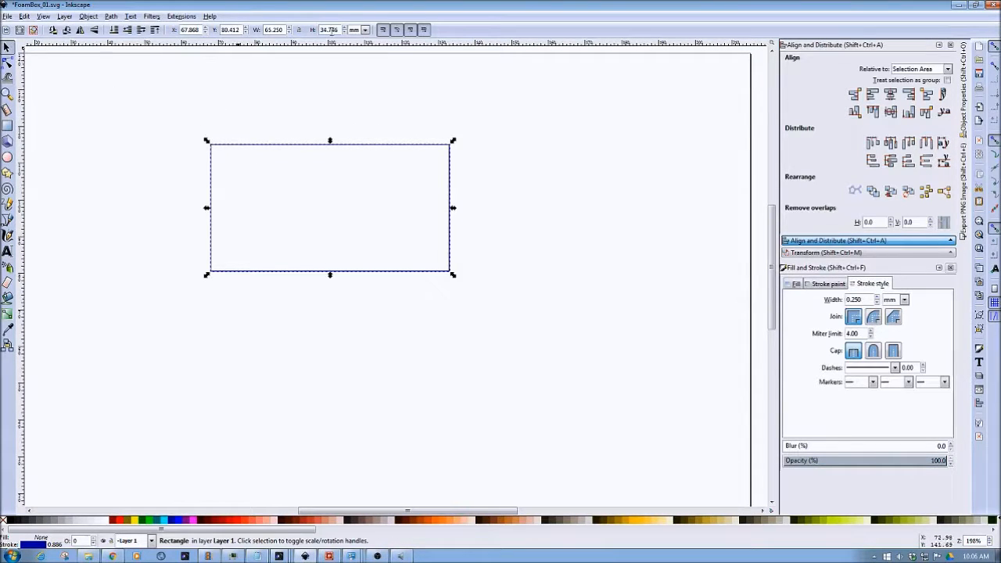
Resize the rectangle to 25 mm wide and 25 mm high, and move it slightly down and to the right.
{"action": "triple_click", "coordinate": [273, 30]}
{"action": "type", "text": "25"}
{"action": "key", "text": "Return"}
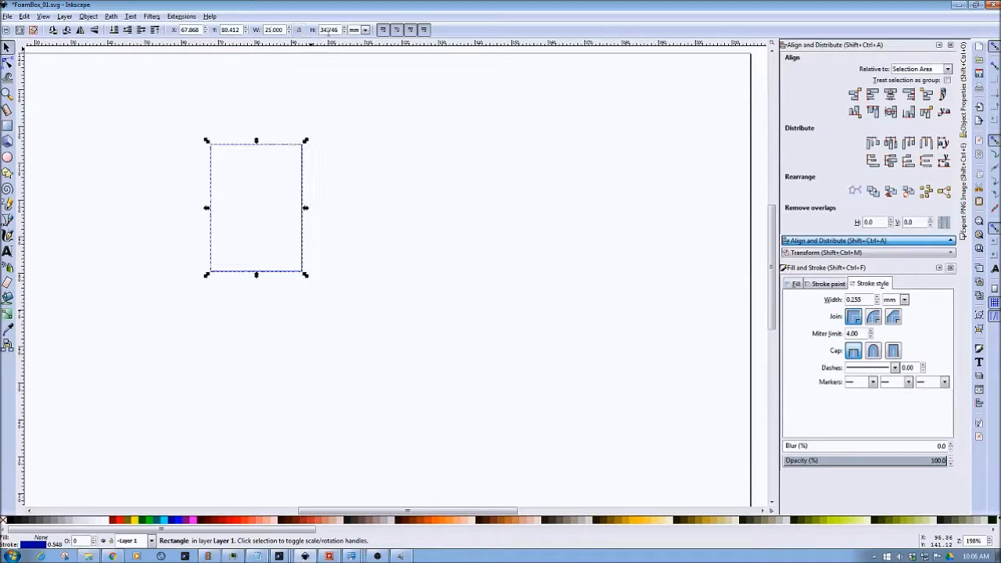
{"action": "triple_click", "coordinate": [338, 30]}
{"action": "type", "text": "25"}
{"action": "key", "text": "Return"}
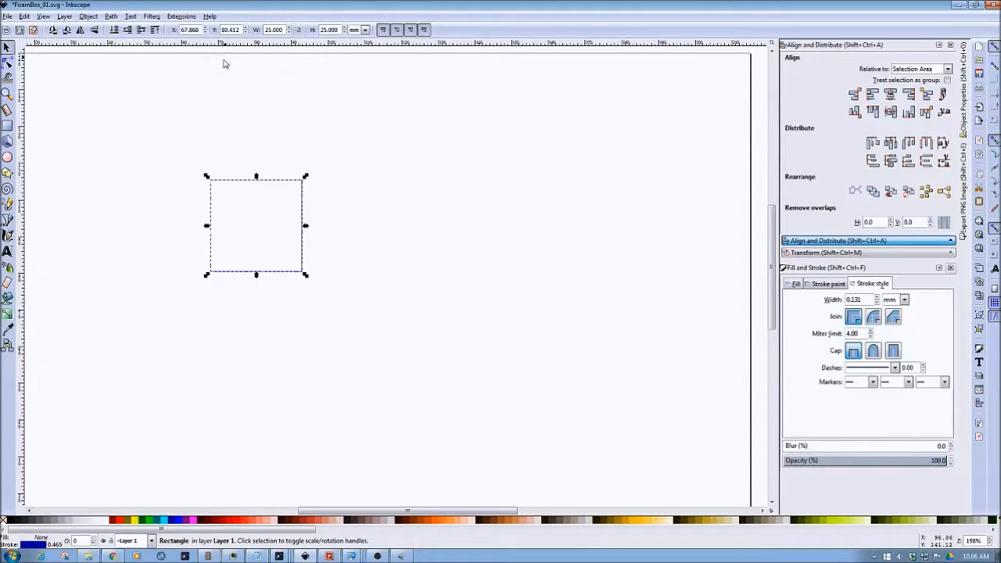
{"action": "left_click_drag", "start_coordinate": [278, 273], "coordinate": [302, 284]}
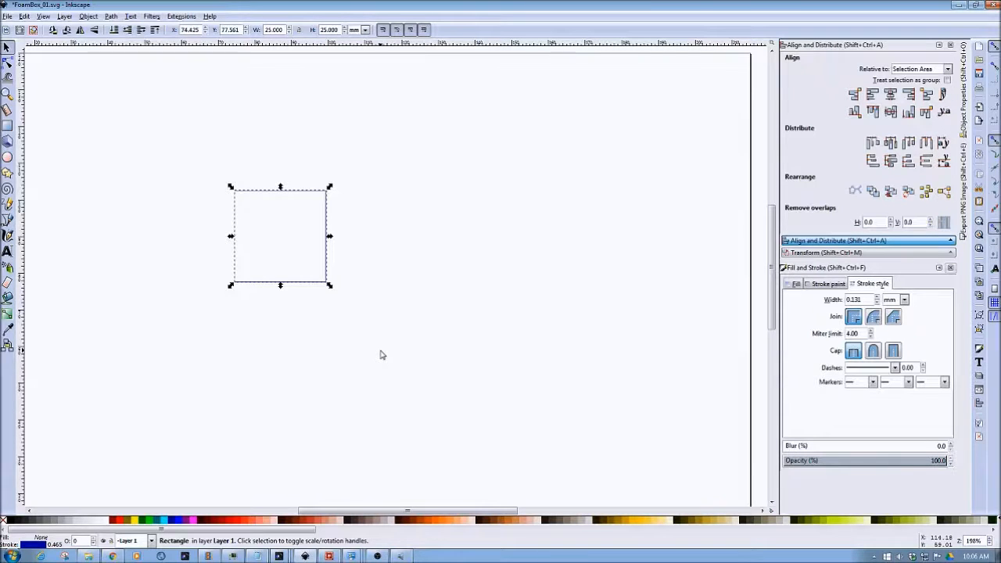
Draw an ellipse about 15 mm wide and 14 mm high inside the square.
{"action": "left_click", "coordinate": [8, 156]}
{"action": "left_click_drag", "start_coordinate": [251, 210], "coordinate": [310, 262]}
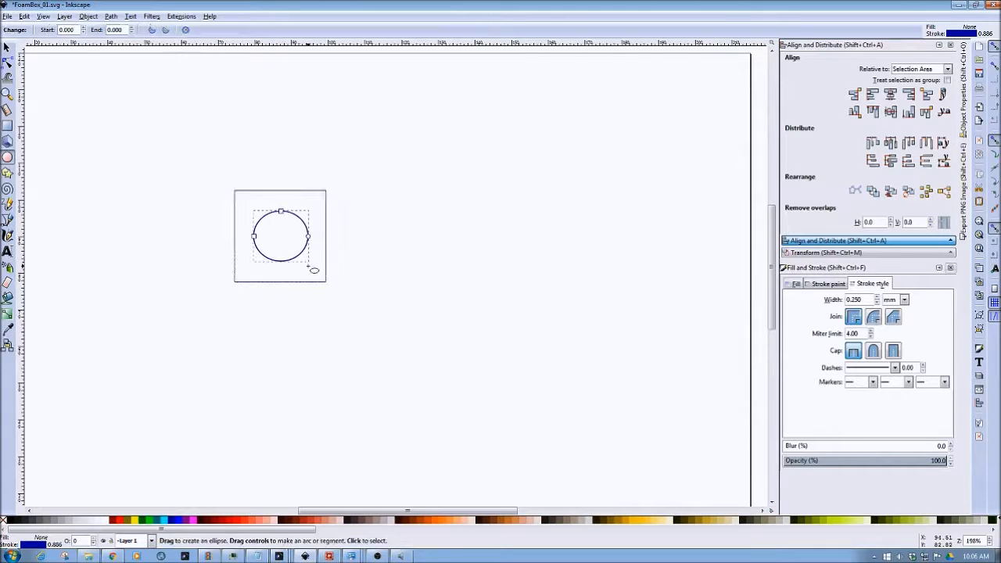
{"action": "left_click", "coordinate": [7, 47]}
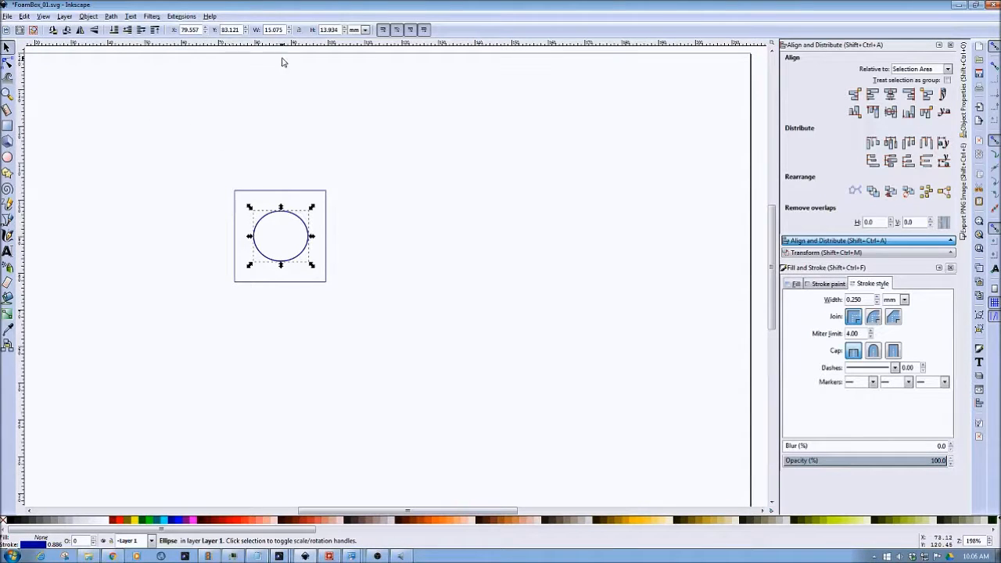
Set the ellipse's width and height to 19.5 mm each.
{"action": "double_click", "coordinate": [280, 29]}
{"action": "type", "text": "19.5"}
{"action": "key", "text": "Return"}
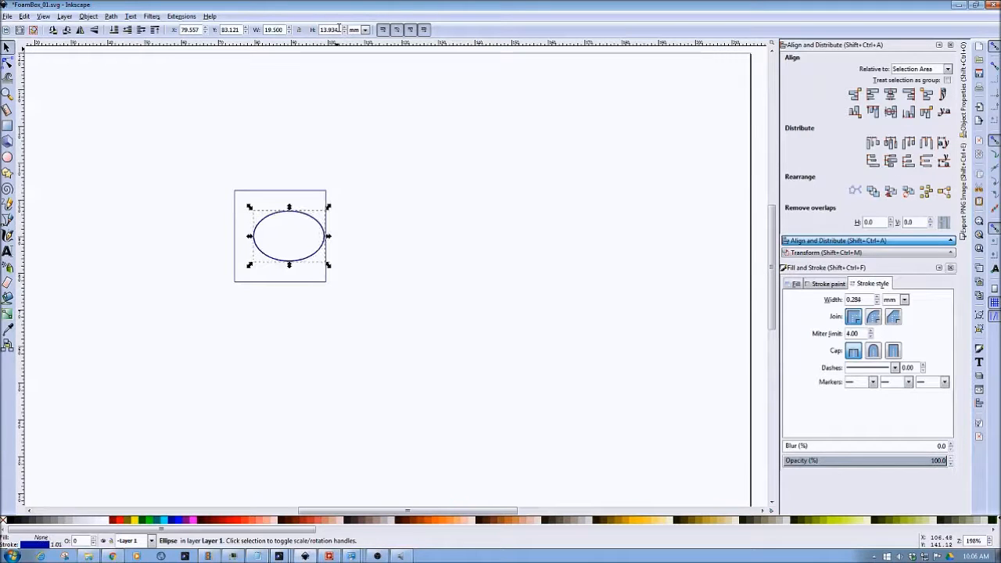
{"action": "left_click_drag", "start_coordinate": [339, 30], "coordinate": [313, 30]}
{"action": "type", "text": "19.5"}
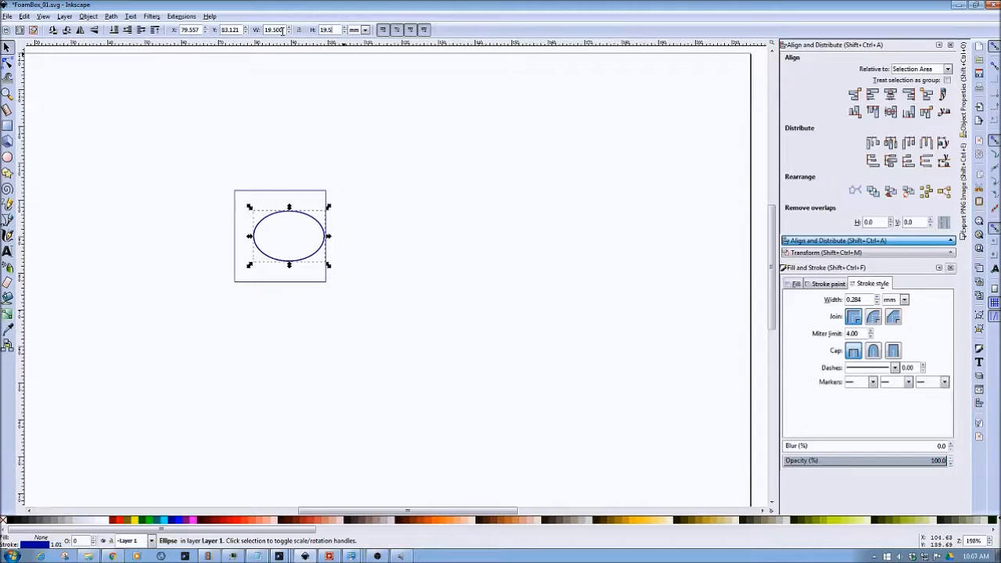
{"action": "key", "text": "Return"}
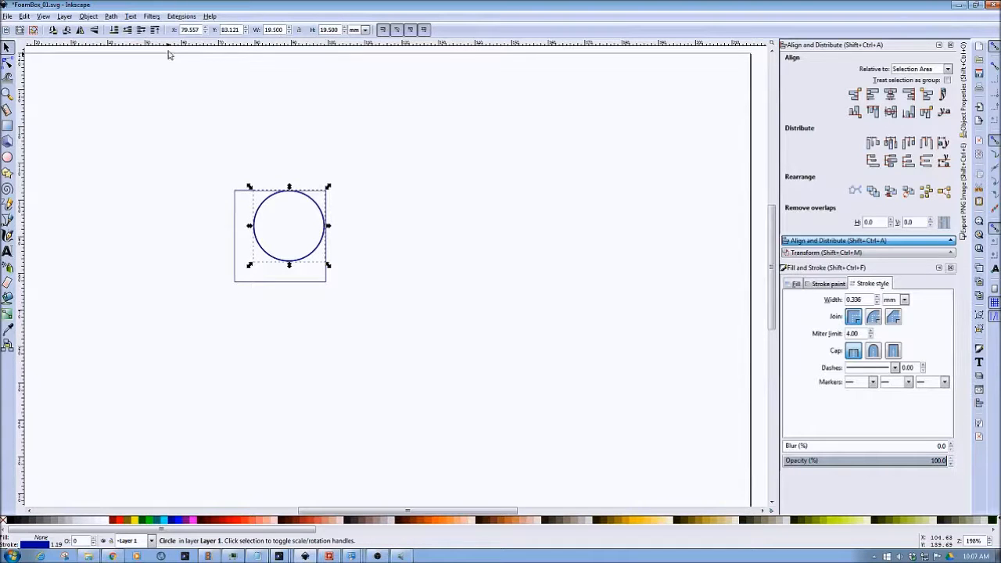
Center the circle and the square on each other both vertically and horizontally.
{"action": "mouse_move", "coordinate": [179, 185]}
{"action": "left_mouse_down"}
{"action": "mouse_move", "coordinate": [281, 237]}
{"action": "mouse_move", "coordinate": [348, 297]}
{"action": "left_mouse_up"}
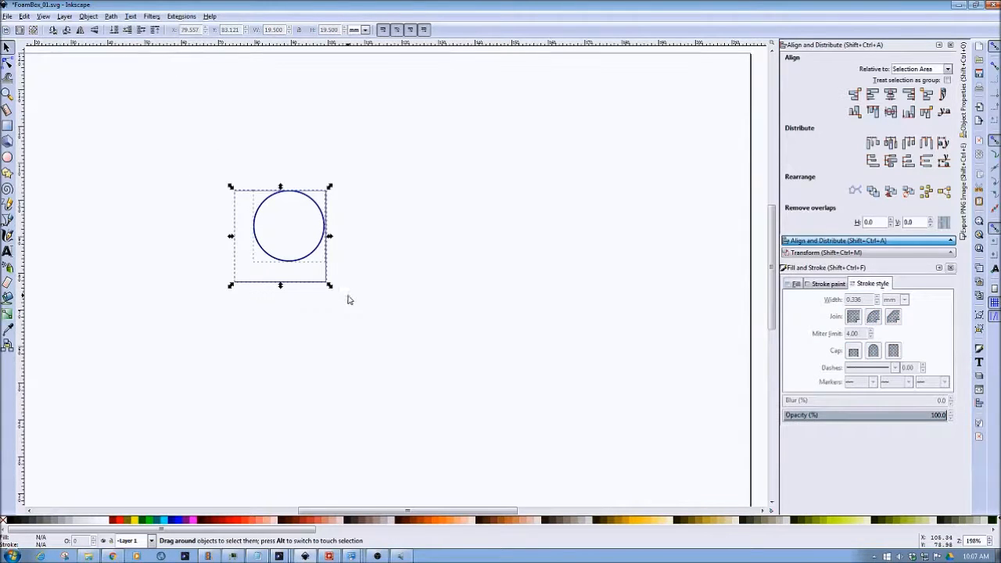
{"action": "left_click", "coordinate": [891, 112]}
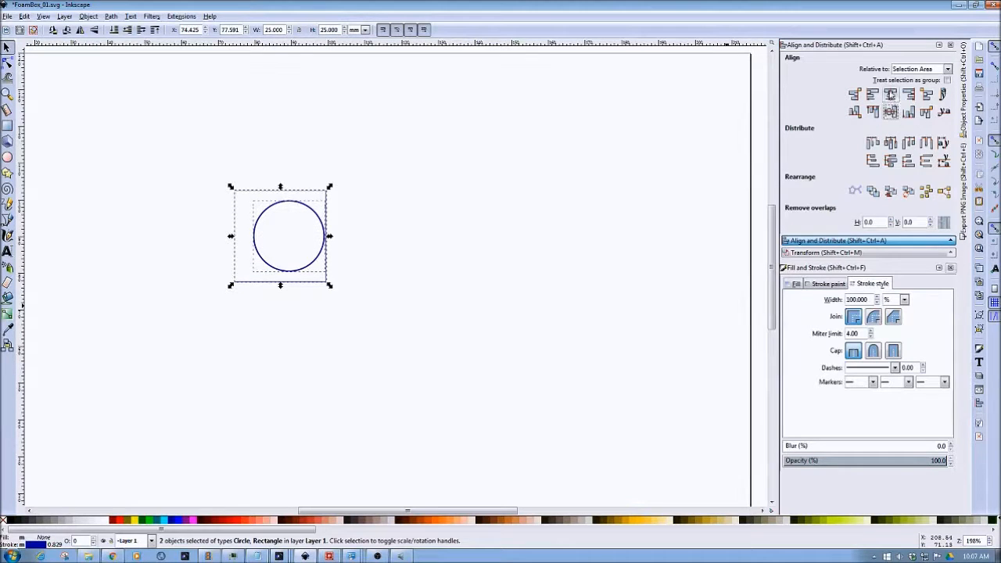
{"action": "left_click", "coordinate": [889, 94]}
{"action": "left_click", "coordinate": [481, 291]}
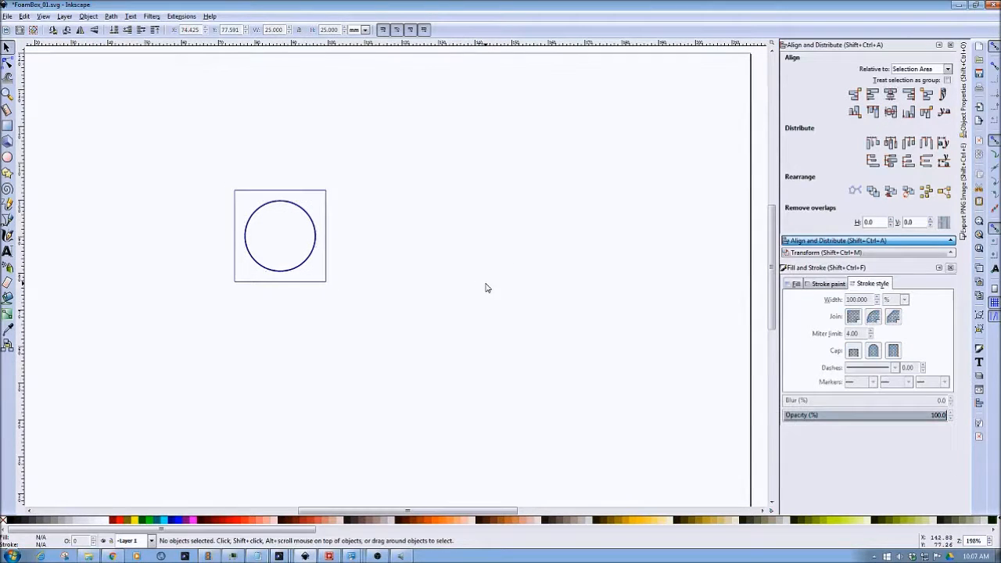
Set the circle's stroke width to 0.25 mm.
{"action": "left_click", "coordinate": [296, 271]}
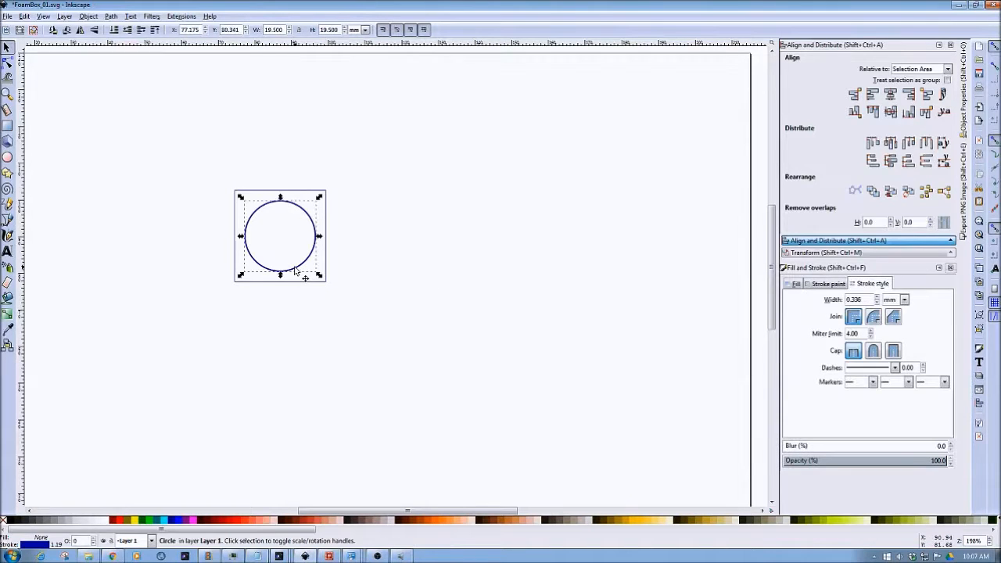
{"action": "triple_click", "coordinate": [856, 299]}
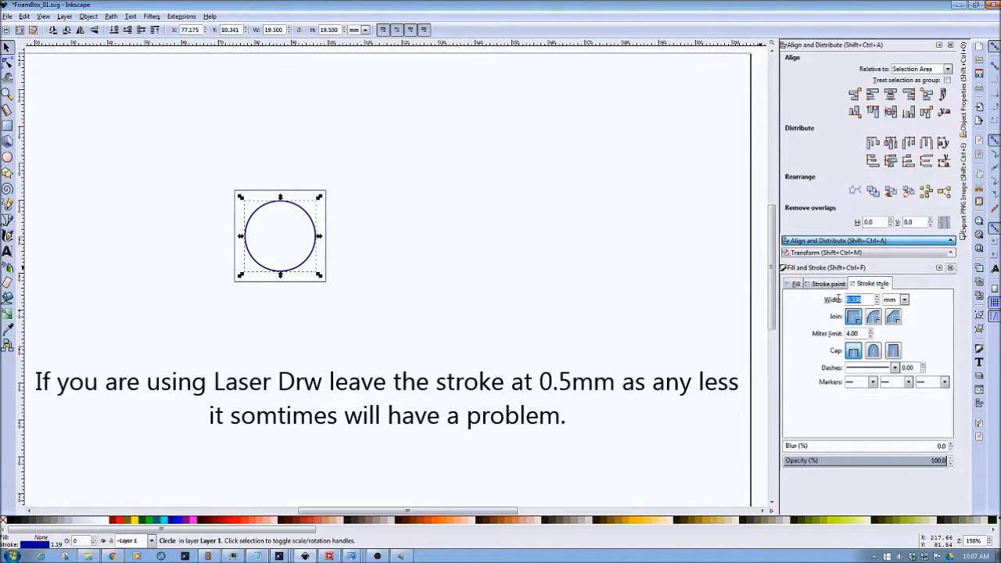
{"action": "type", "text": "0.25"}
{"action": "key", "text": "Return"}
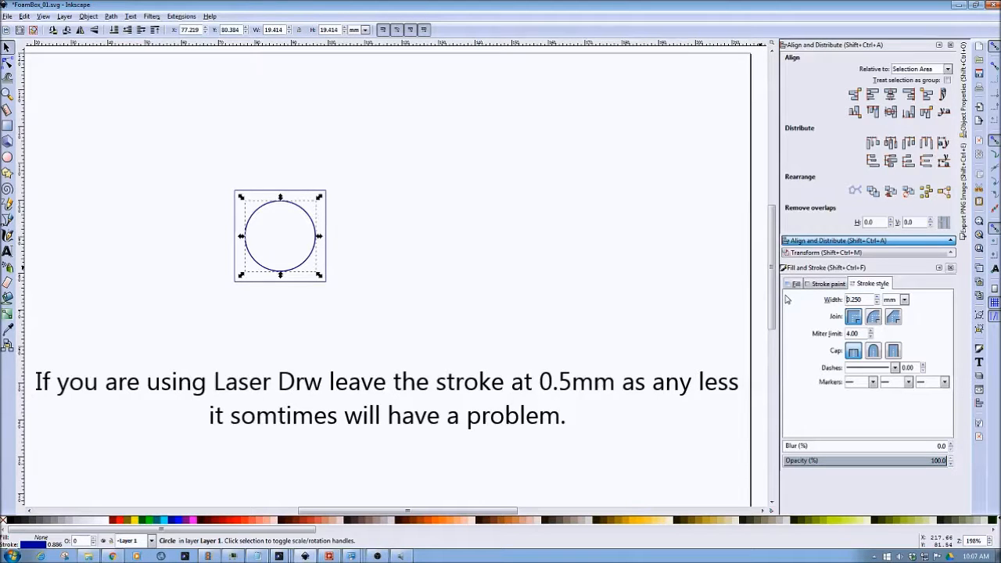
{"action": "left_click", "coordinate": [520, 230]}
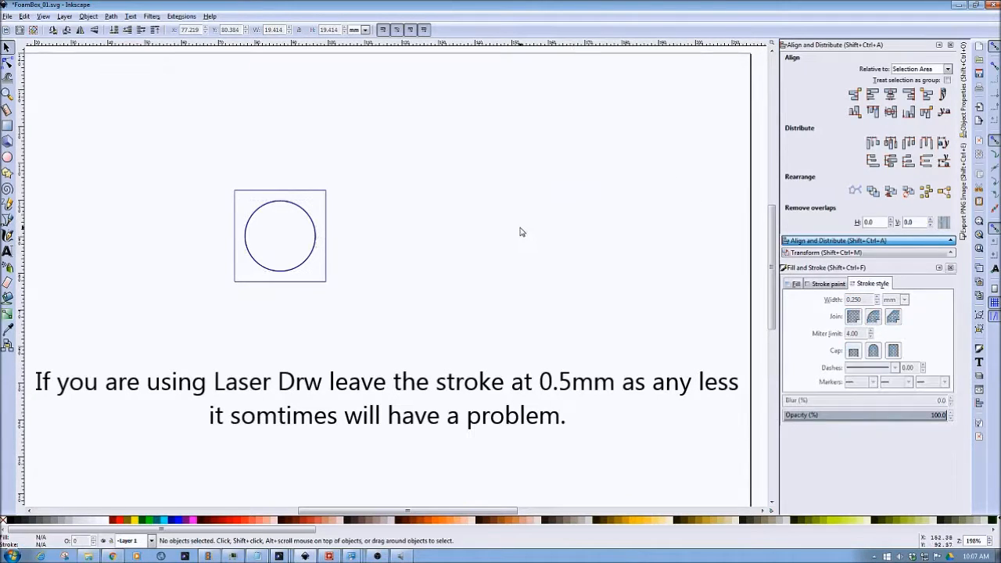
Copy the square with its circle and place the copy flush against the original's right edge.
{"action": "left_click_drag", "start_coordinate": [195, 180], "coordinate": [356, 312]}
{"action": "key", "text": "ctrl+c"}
{"action": "key", "text": "ctrl+v"}
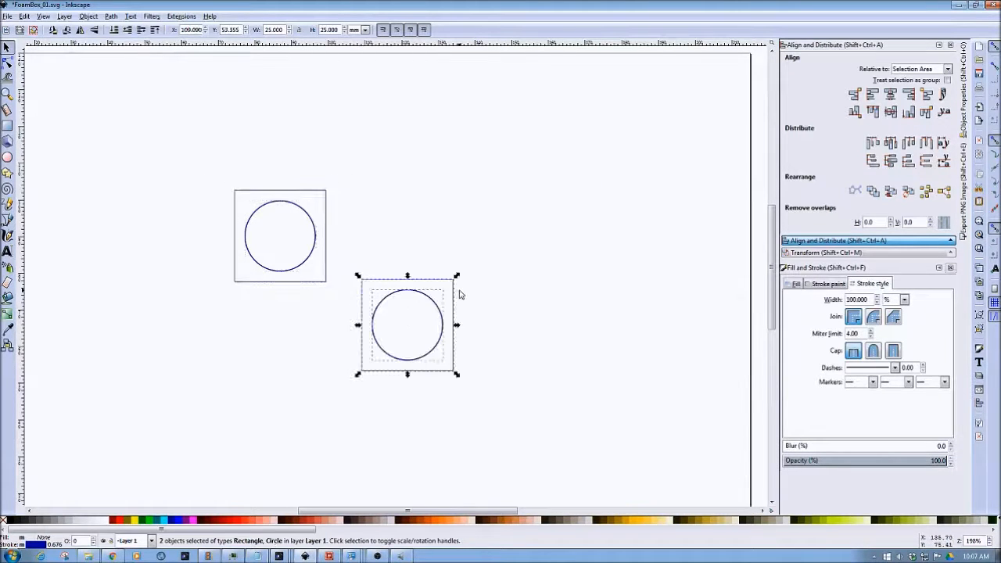
{"action": "left_click_drag", "start_coordinate": [438, 281], "coordinate": [404, 191]}
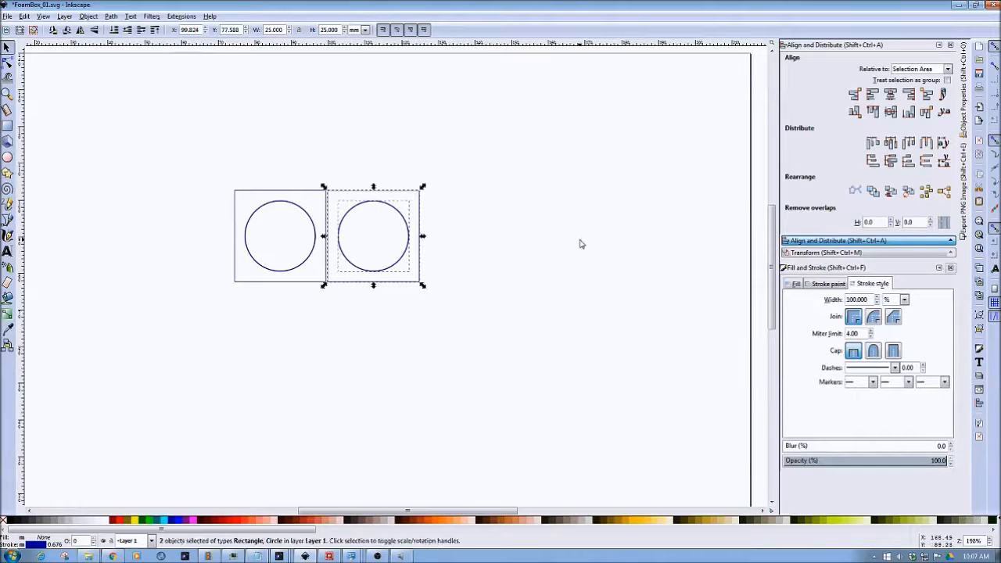
{"action": "key", "text": "Left"}
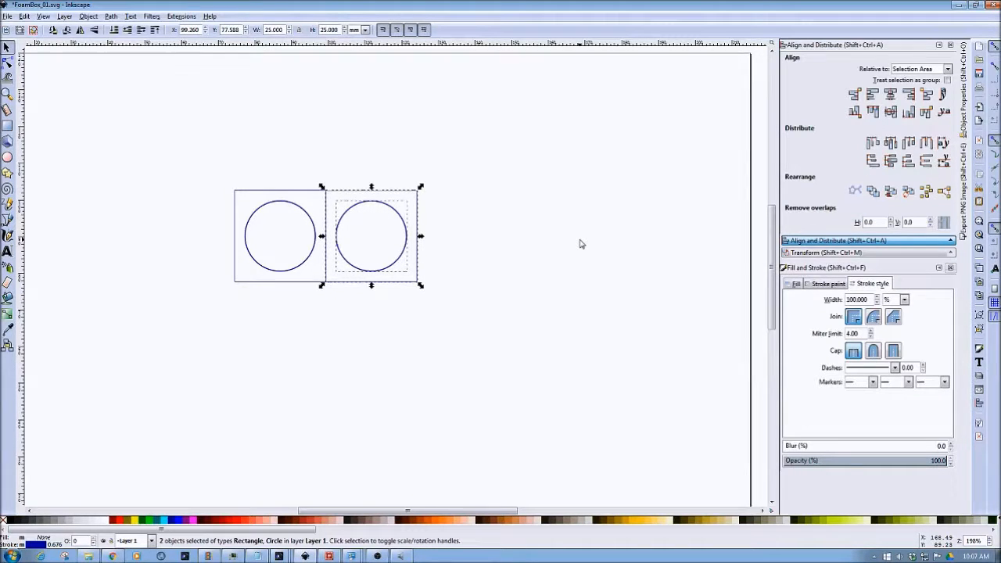
{"action": "left_click", "coordinate": [516, 263]}
Try to align the bottom edges of both squares and both circles together.
{"action": "left_click_drag", "start_coordinate": [182, 164], "coordinate": [460, 317]}
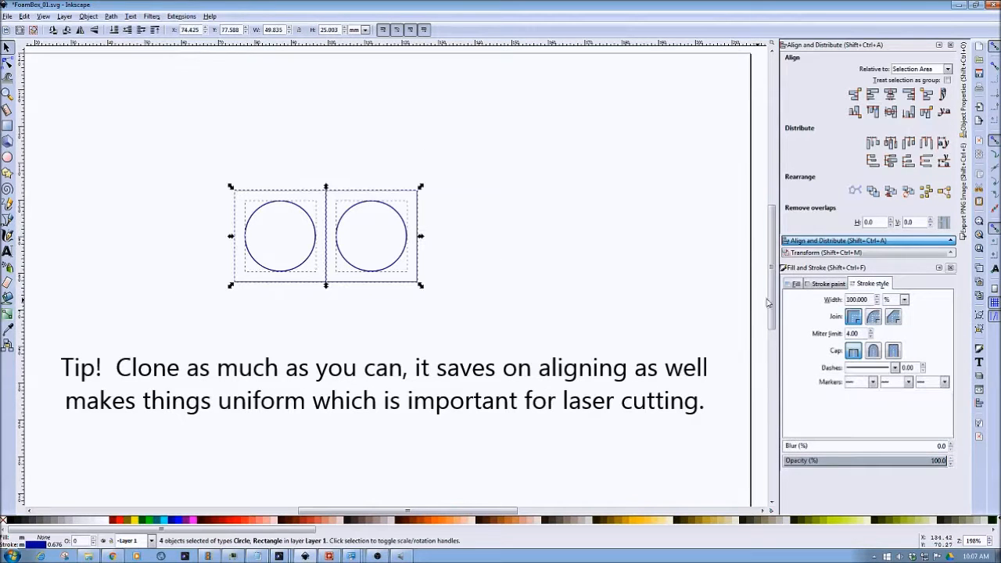
{"action": "left_click", "coordinate": [908, 112]}
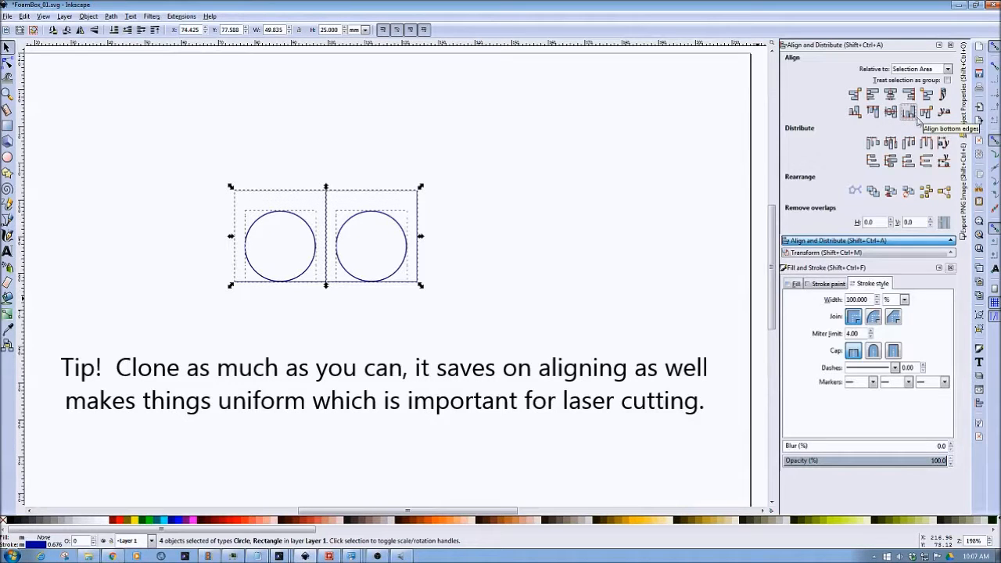
{"action": "key", "text": "ctrl+z"}
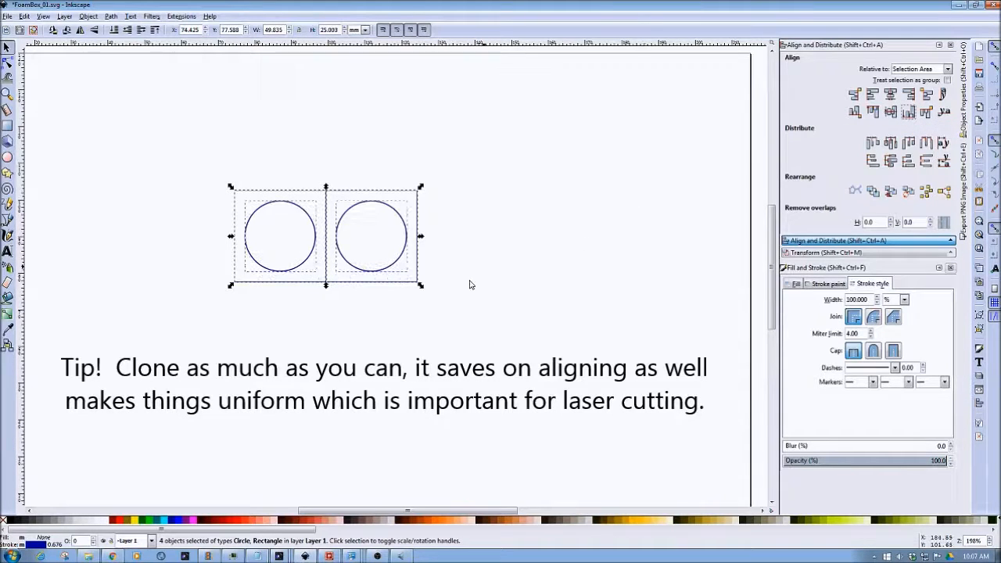
{"action": "left_click", "coordinate": [402, 311]}
Align the bottom edges of the two squares only, leaving the circles out of the selection.
{"action": "left_click", "coordinate": [335, 283]}
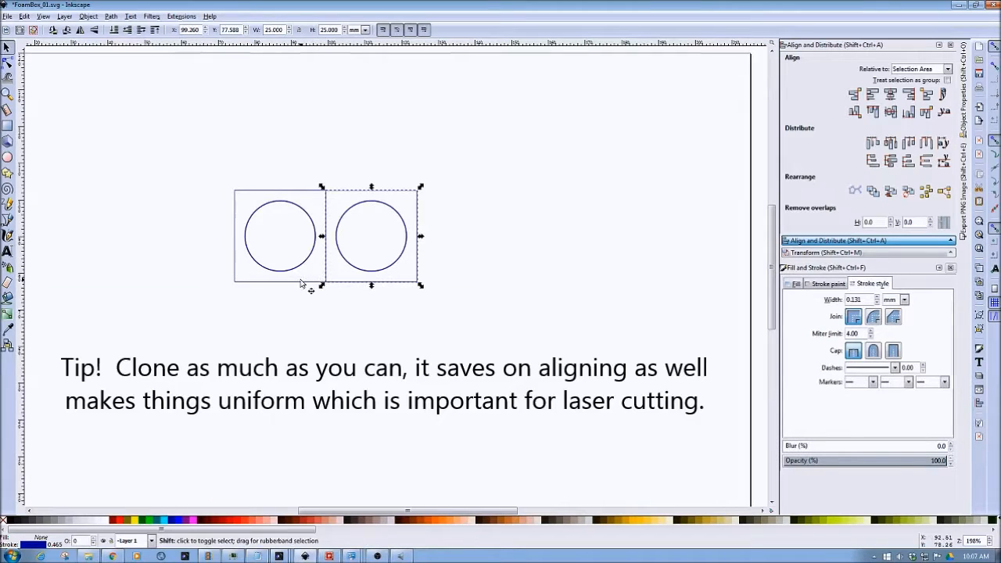
{"action": "left_click", "coordinate": [301, 282], "text": "shift"}
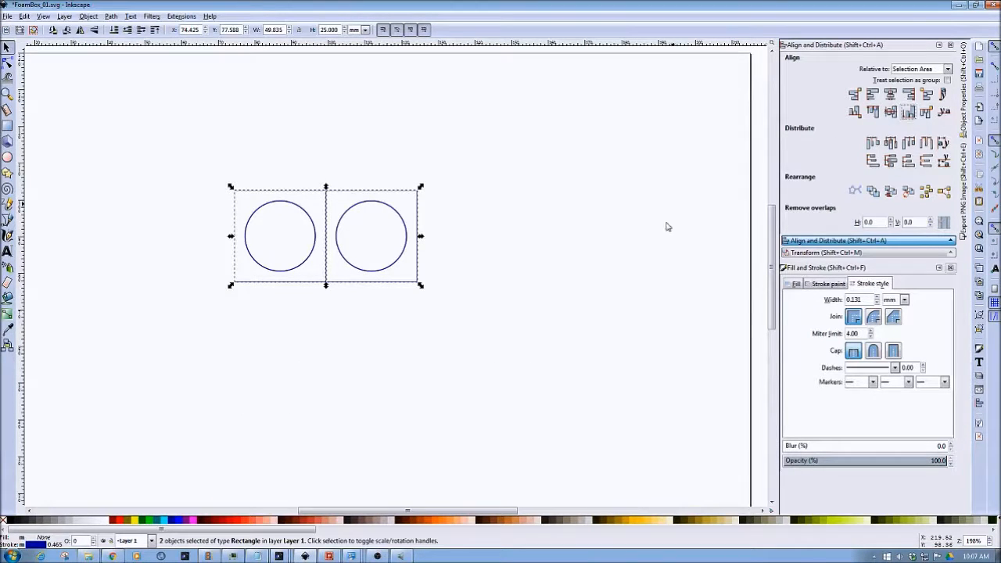
{"action": "left_click", "coordinate": [625, 260]}
Merge the two adjoining squares into a single outline with the Union path operation.
{"action": "left_click", "coordinate": [372, 192]}
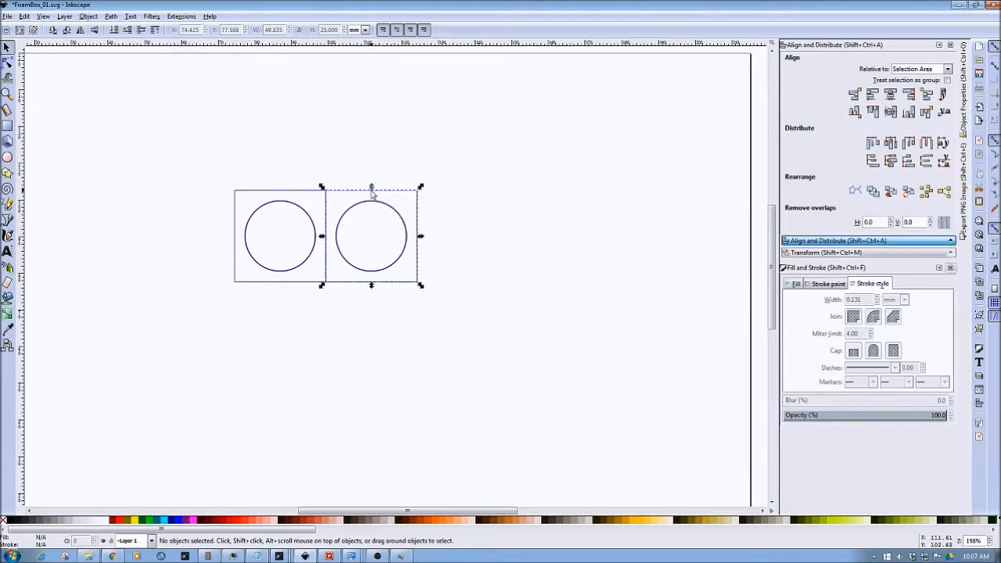
{"action": "left_click", "coordinate": [299, 192], "text": "shift"}
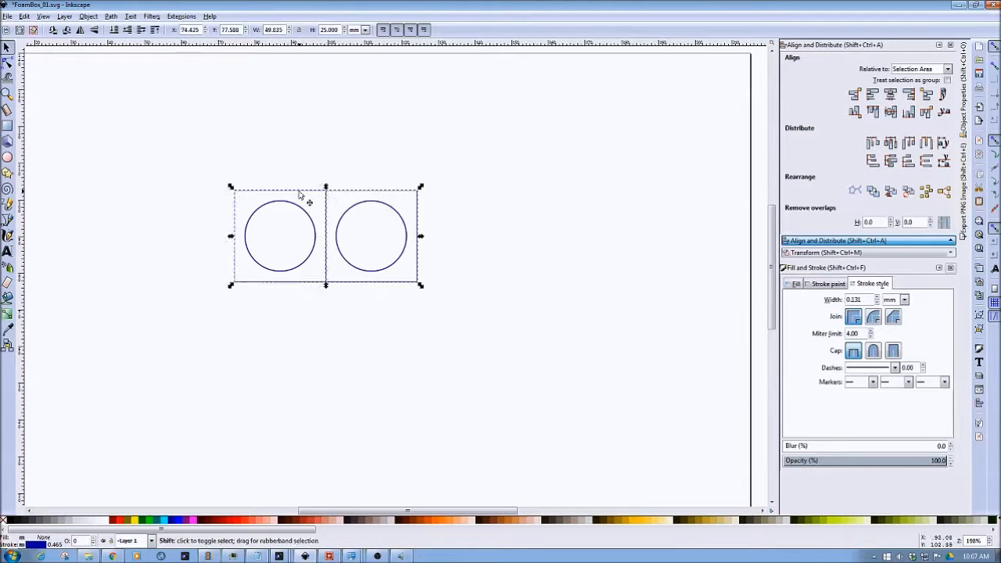
{"action": "left_click", "coordinate": [111, 16]}
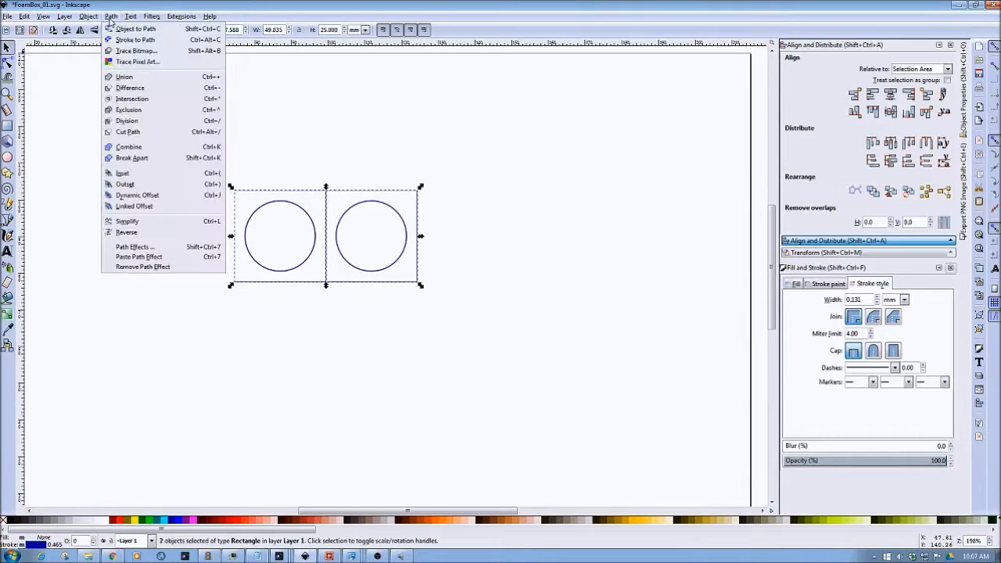
{"action": "left_click", "coordinate": [110, 76]}
{"action": "left_click", "coordinate": [239, 115]}
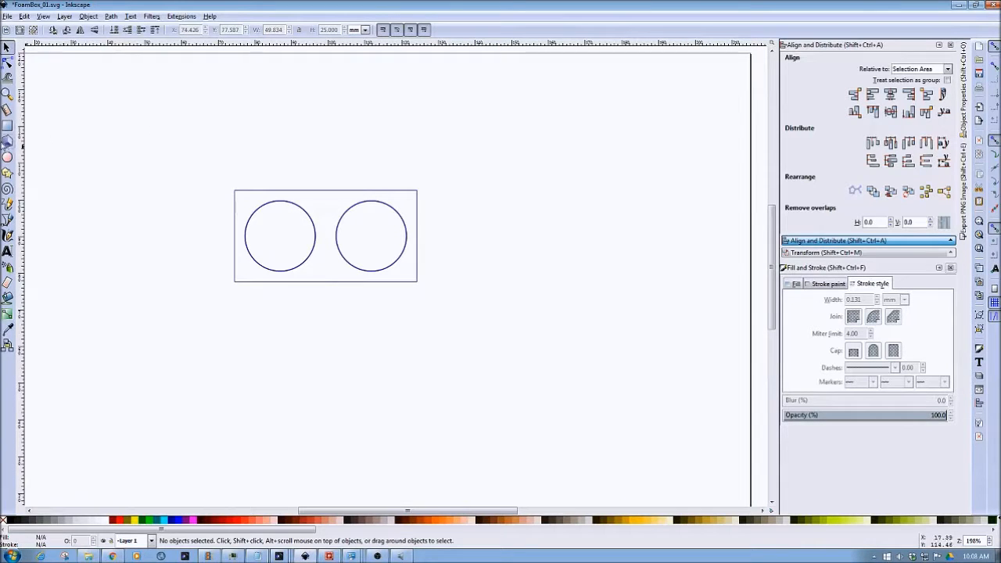
Draw a narrow upright rectangle about 2 mm wide and 11.3 mm high to the left of the merged outline.
{"action": "left_click", "coordinate": [7, 130]}
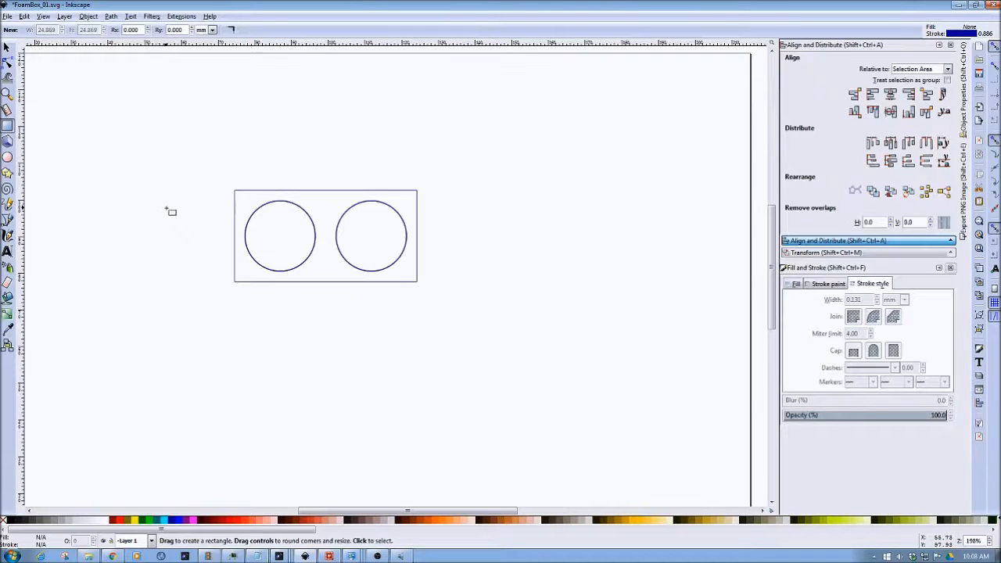
{"action": "mouse_move", "coordinate": [182, 216]}
{"action": "left_mouse_down"}
{"action": "mouse_move", "coordinate": [182, 258]}
{"action": "mouse_move", "coordinate": [197, 266]}
{"action": "mouse_move", "coordinate": [190, 260]}
{"action": "left_mouse_up"}
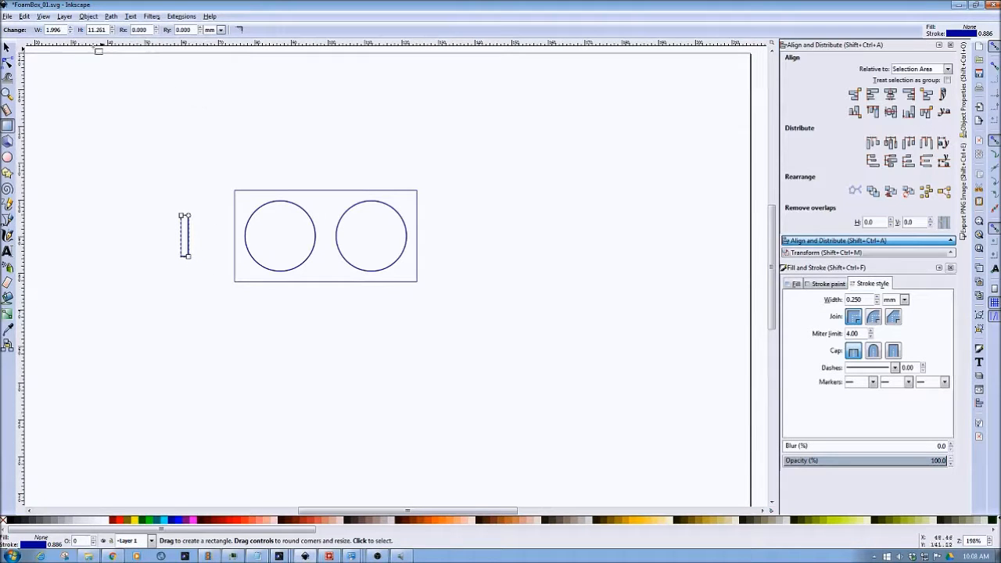
{"action": "left_click", "coordinate": [7, 47]}
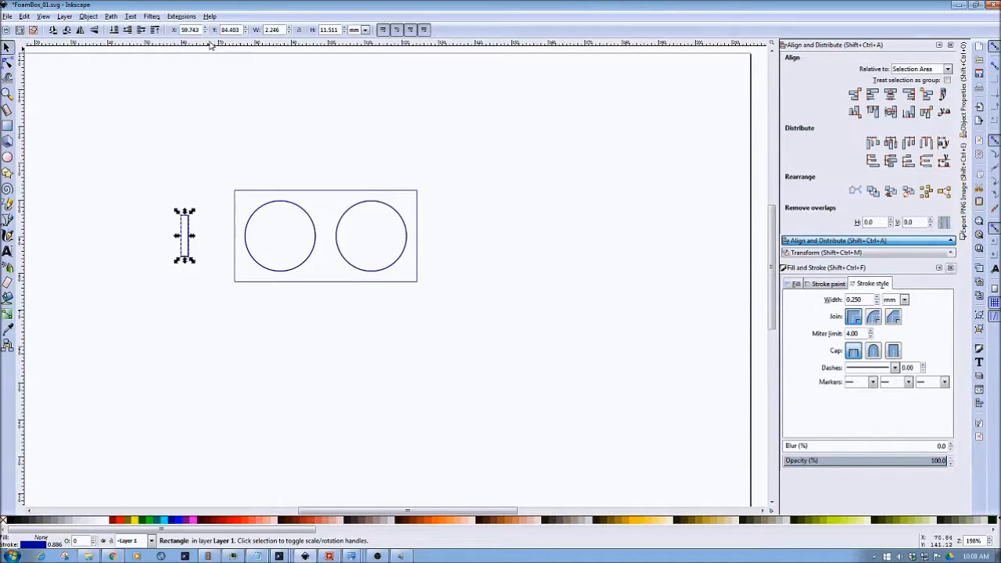
Set the narrow rectangle's width to 3.2 mm and its height to 15 mm.
{"action": "double_click", "coordinate": [275, 29]}
{"action": "type", "text": "3.2"}
{"action": "left_click", "coordinate": [329, 30]}
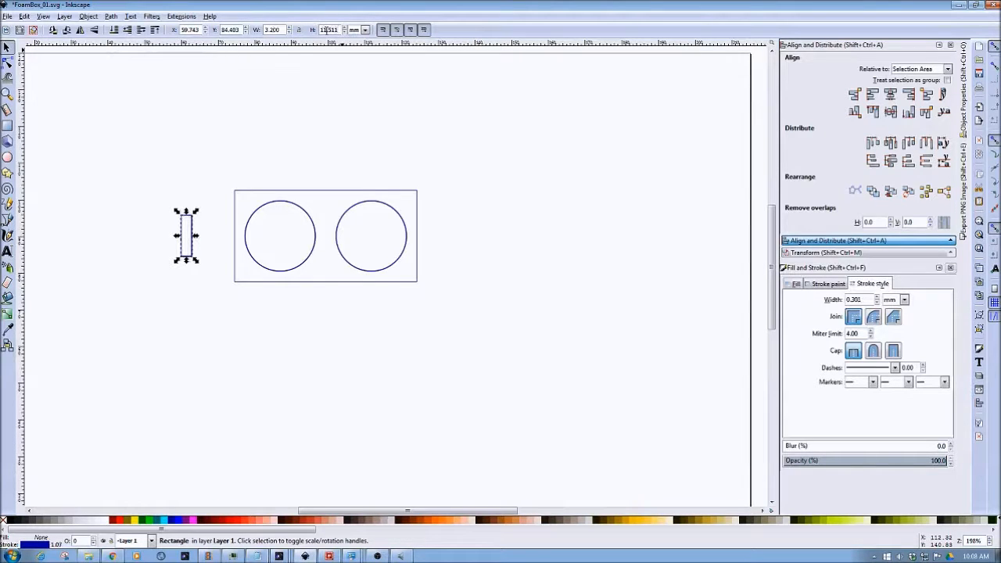
{"action": "double_click", "coordinate": [336, 30]}
{"action": "type", "text": "15"}
{"action": "key", "text": "Return"}
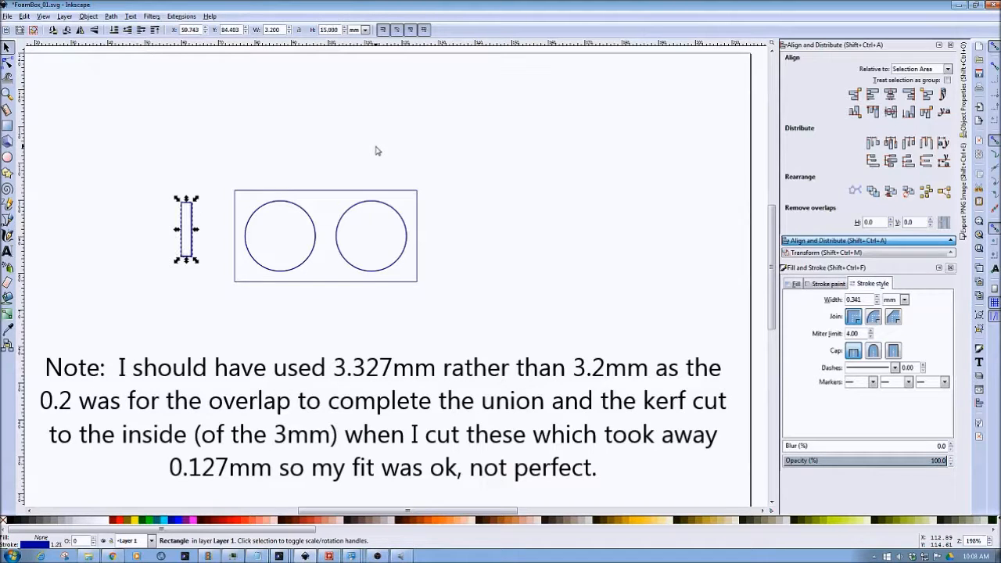
{"action": "left_click", "coordinate": [200, 344]}
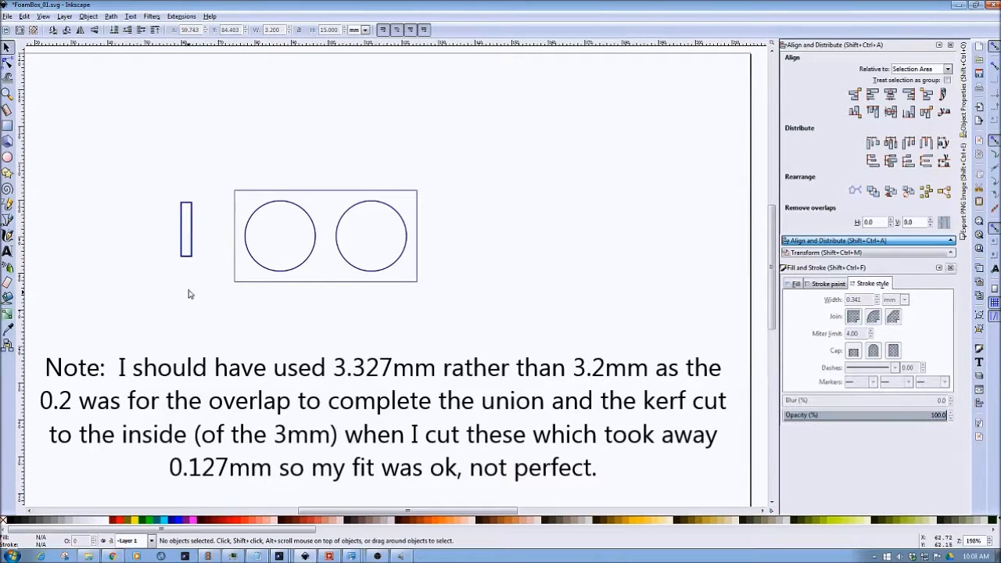
Set the narrow tab rectangle's stroke width to 0.25 mm.
{"action": "left_click", "coordinate": [184, 257]}
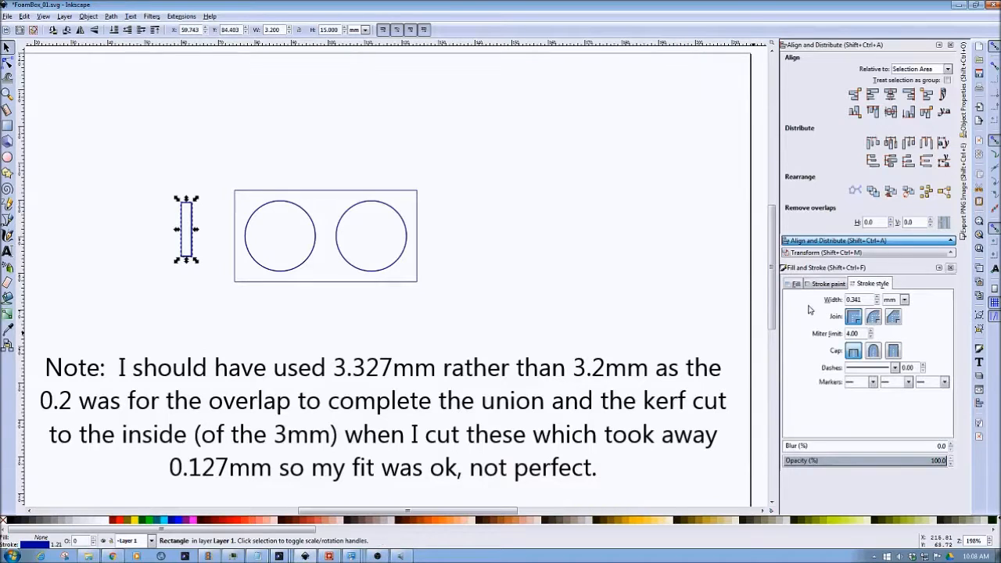
{"action": "left_click_drag", "start_coordinate": [861, 299], "coordinate": [823, 311]}
{"action": "type", "text": ".25"}
{"action": "key", "text": "Return"}
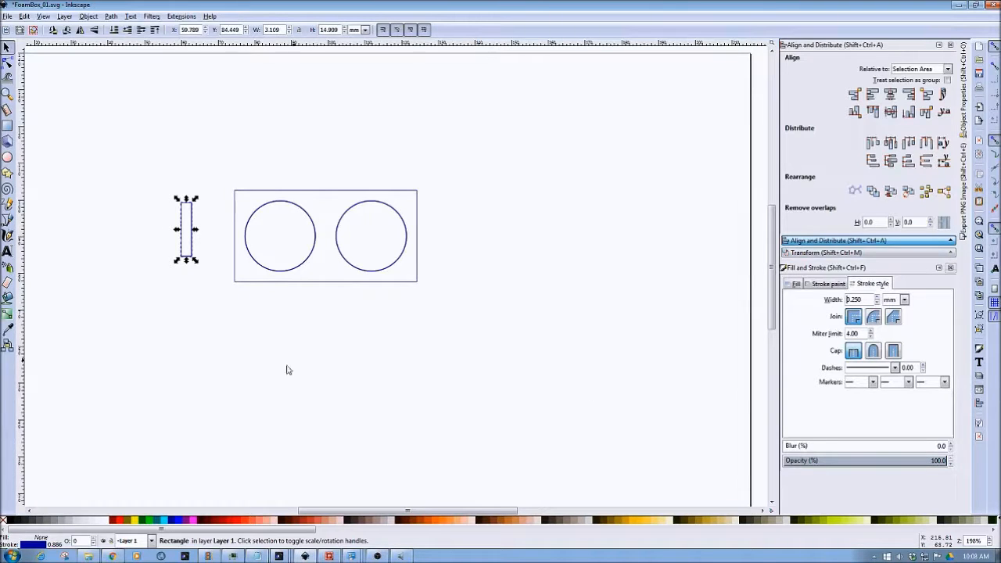
{"action": "left_click", "coordinate": [229, 349]}
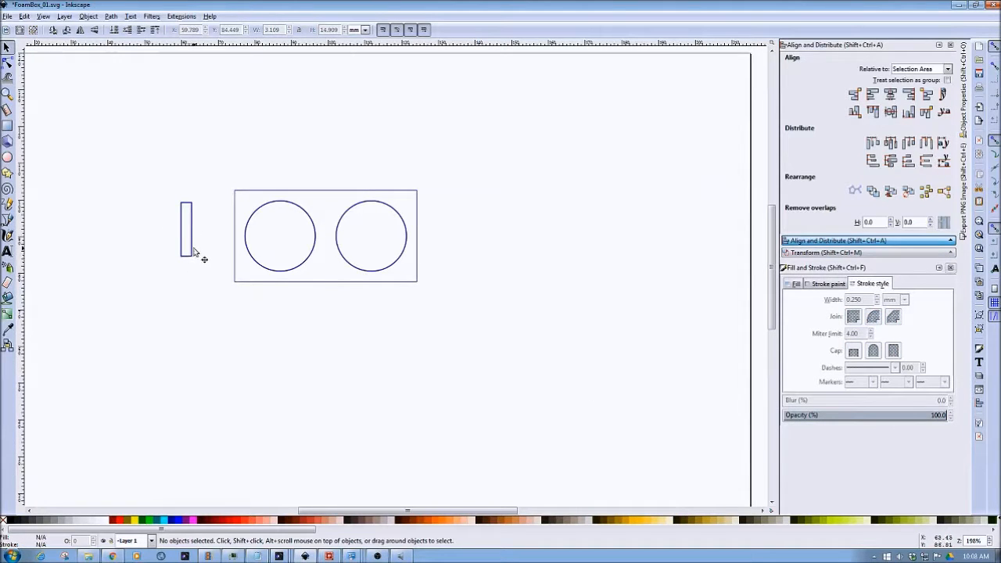
Place the narrow rectangle slightly overlapping the outline's left edge and a pasted copy of it slightly overlapping the right edge.
{"action": "mouse_move", "coordinate": [192, 252]}
{"action": "left_mouse_down"}
{"action": "mouse_move", "coordinate": [252, 262]}
{"action": "mouse_move", "coordinate": [241, 256]}
{"action": "left_mouse_up"}
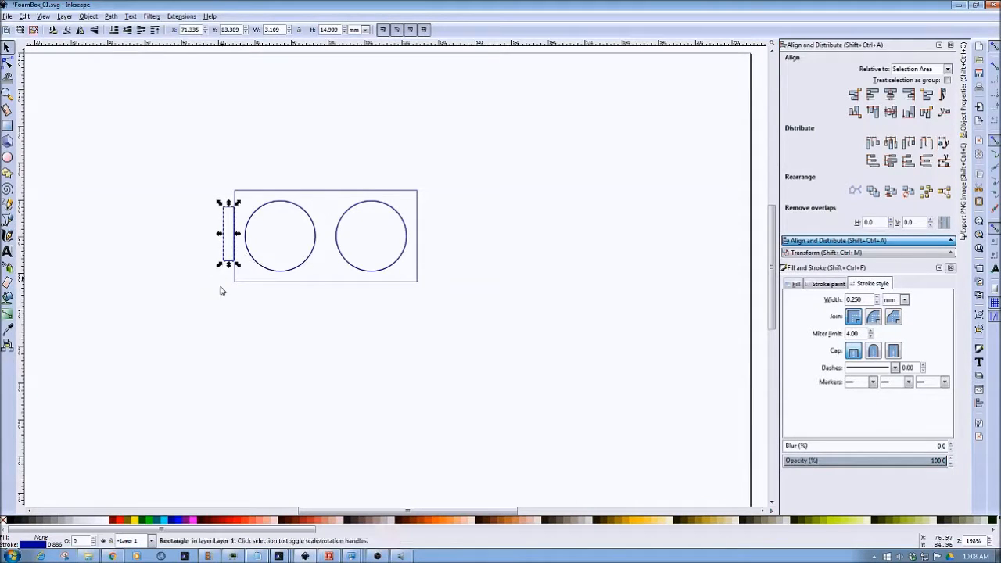
{"action": "left_click", "coordinate": [258, 291]}
{"action": "key", "text": "Right"}
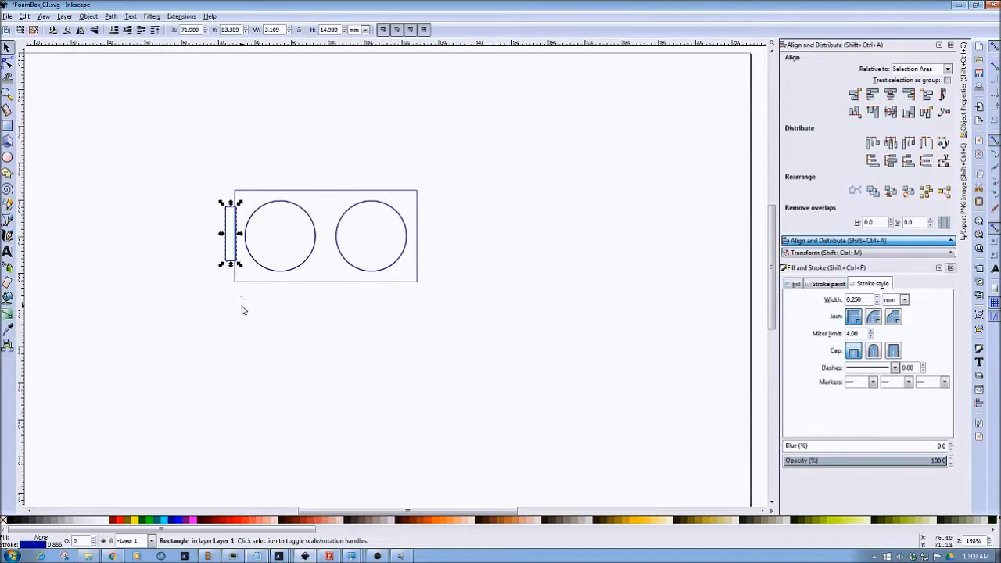
{"action": "key", "text": "ctrl+v"}
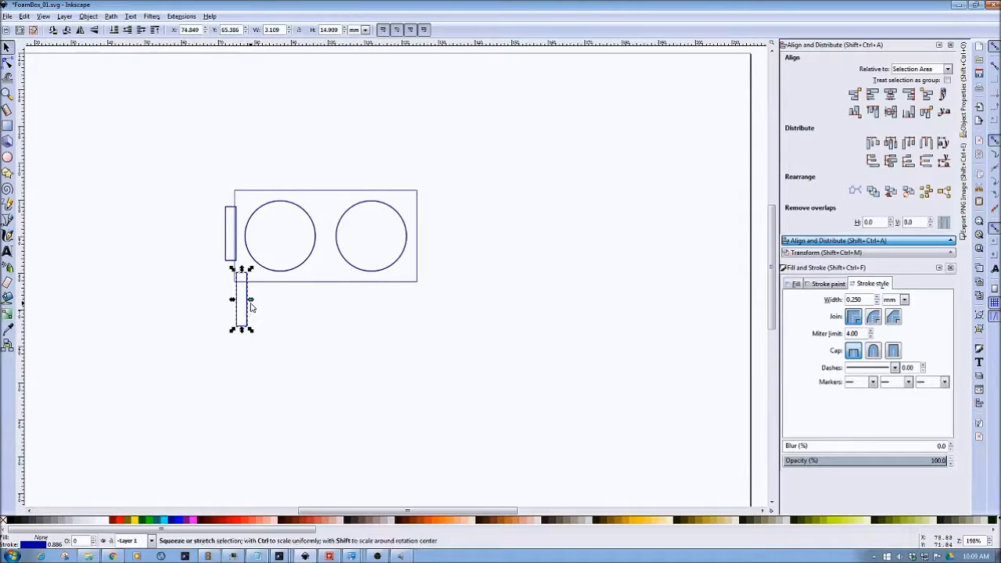
{"action": "left_click_drag", "start_coordinate": [247, 311], "coordinate": [427, 245]}
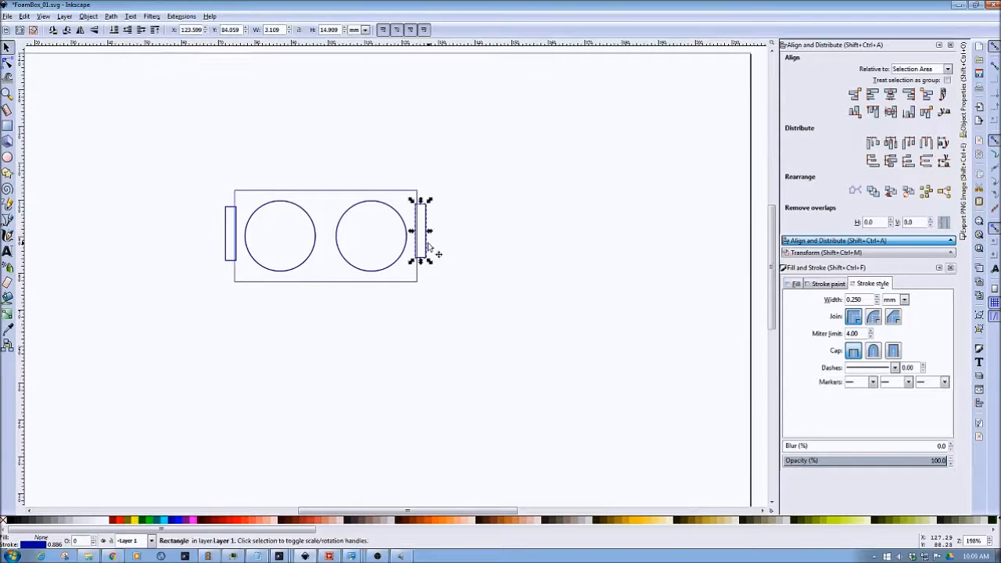
Align both tab rectangles and the panel outline to a common horizontal centre axis, leaving the circles out of the selection.
{"action": "left_click", "coordinate": [404, 283], "text": "shift"}
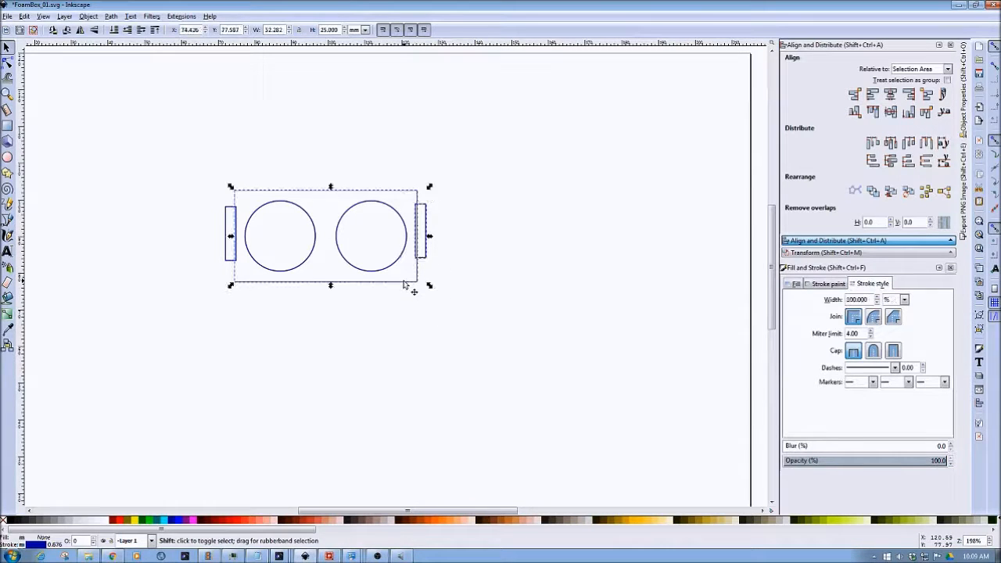
{"action": "left_click", "coordinate": [229, 257], "text": "shift"}
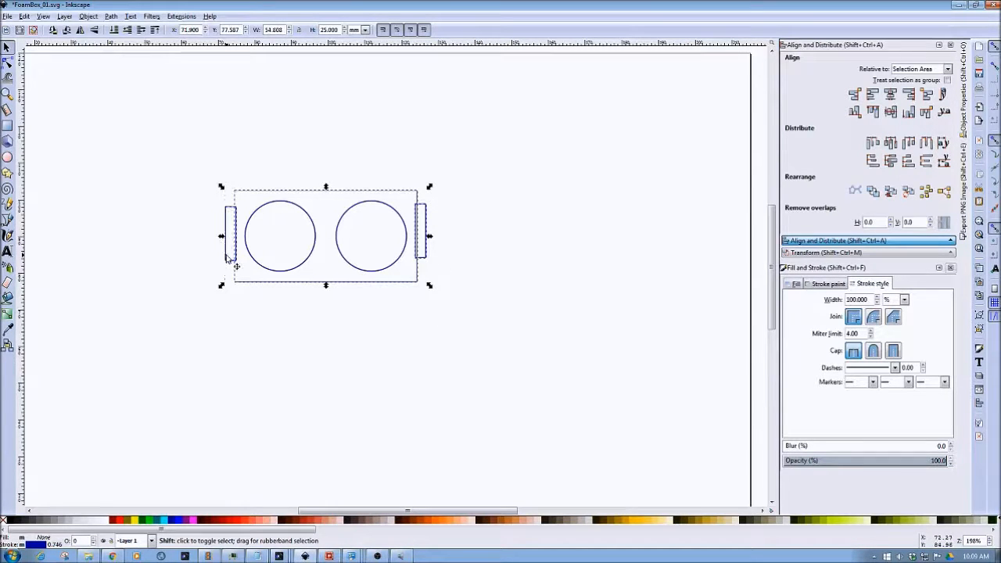
{"action": "left_click", "coordinate": [890, 113]}
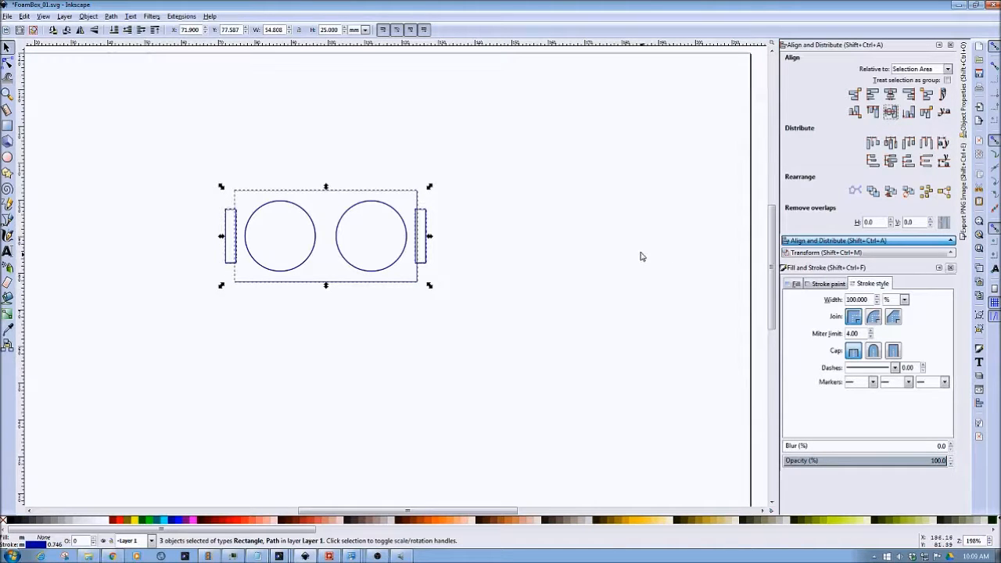
Merge the two tabs and the panel outline into a single path with Union.
{"action": "left_click", "coordinate": [111, 17]}
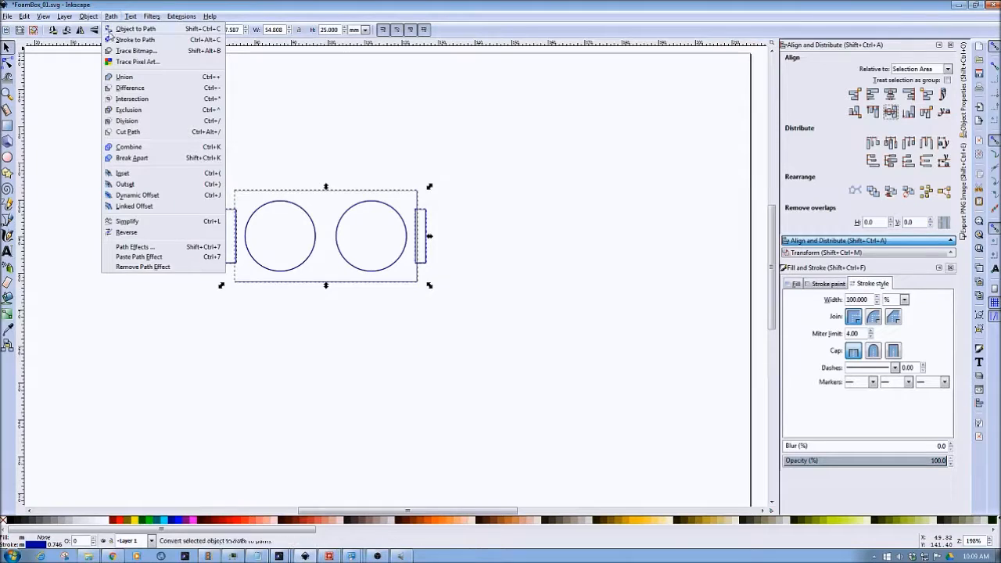
{"action": "left_click", "coordinate": [124, 76]}
{"action": "left_click", "coordinate": [134, 95]}
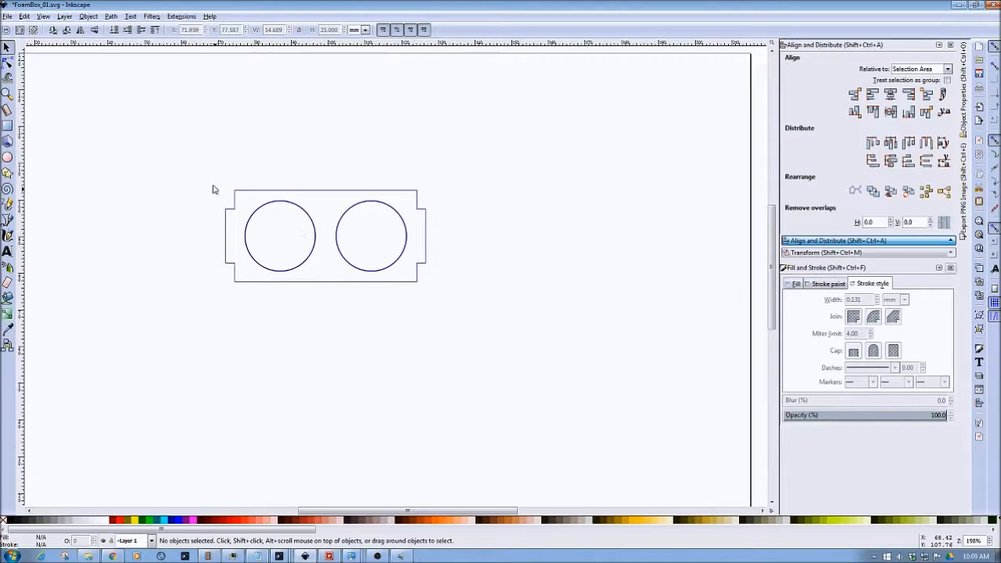
Duplicate the tabbed panel with its two circles and place the copy directly below the original, roughly in line with it.
{"action": "mouse_move", "coordinate": [196, 176]}
{"action": "left_mouse_down"}
{"action": "mouse_move", "coordinate": [373, 311]}
{"action": "mouse_move", "coordinate": [478, 313]}
{"action": "left_mouse_up"}
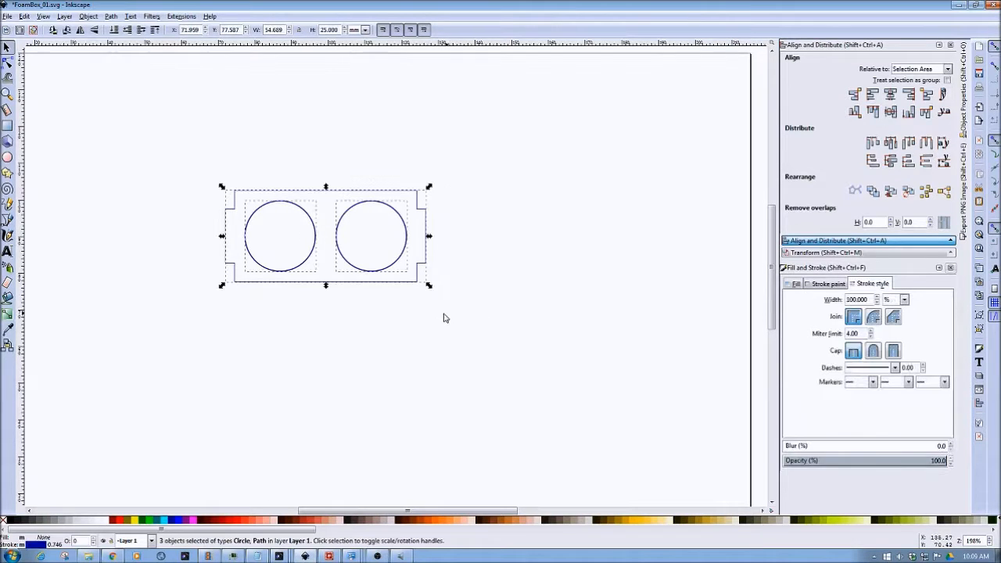
{"action": "key", "text": "ctrl+c"}
{"action": "key", "text": "ctrl+v"}
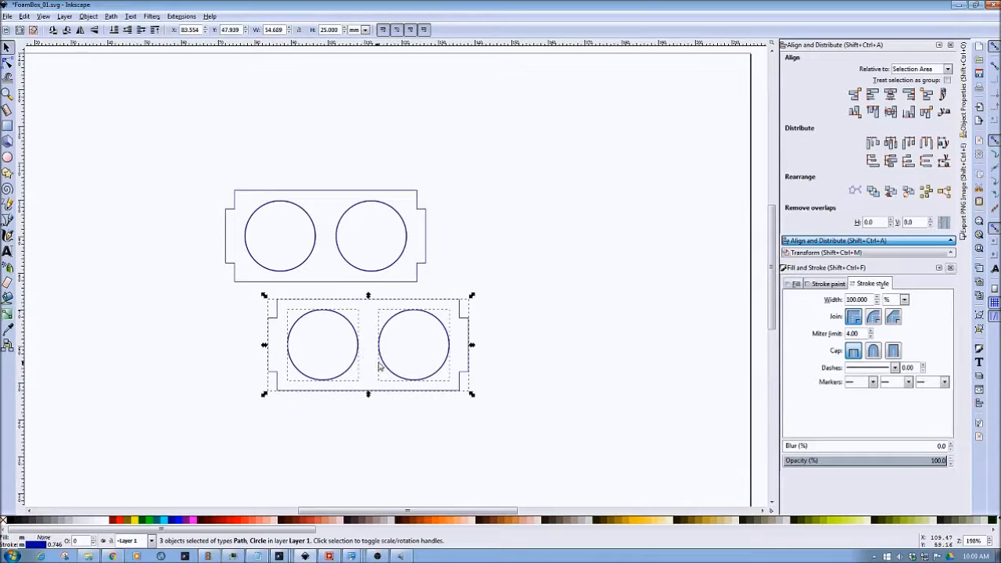
{"action": "left_click_drag", "start_coordinate": [430, 301], "coordinate": [386, 293]}
{"action": "left_click", "coordinate": [481, 338]}
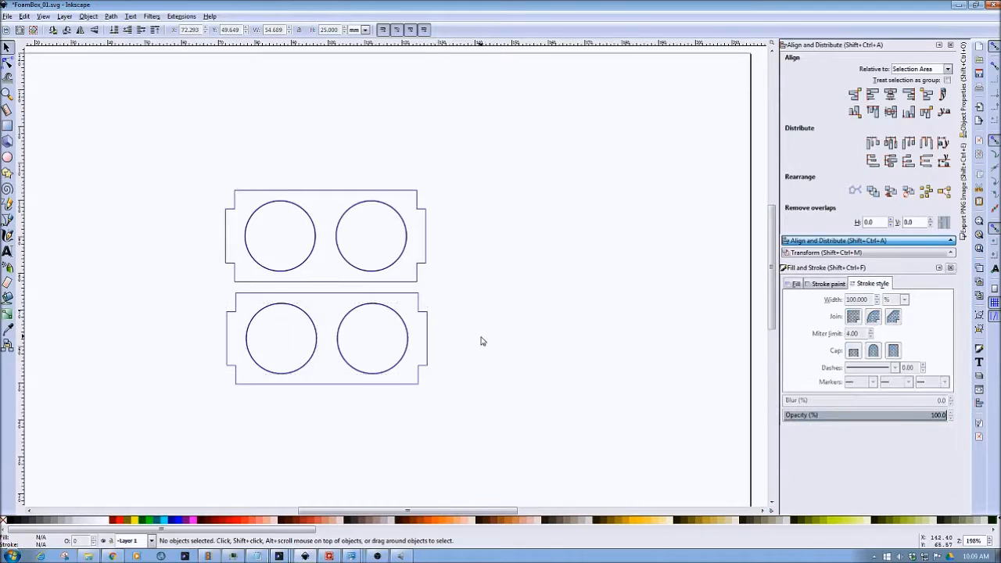
Set the width and height of the lower panel's left circle to 12.1 mm.
{"action": "left_click", "coordinate": [308, 371]}
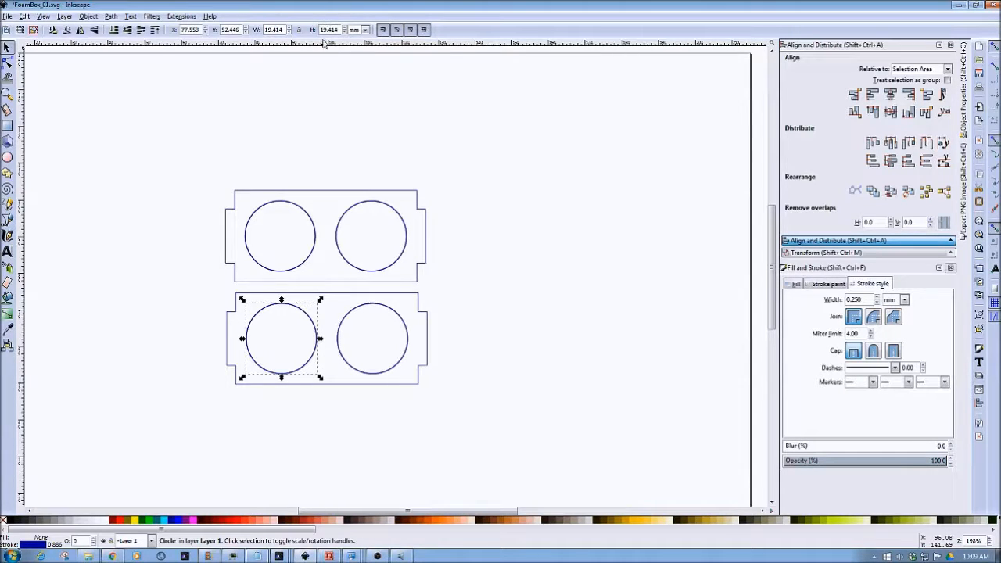
{"action": "double_click", "coordinate": [283, 30]}
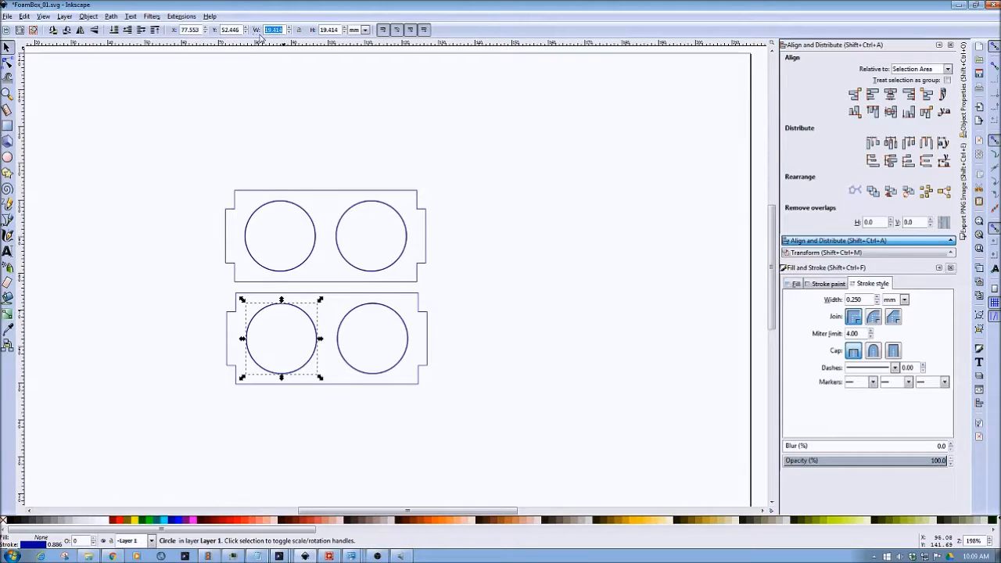
{"action": "type", "text": "12.1"}
{"action": "key", "text": "Return"}
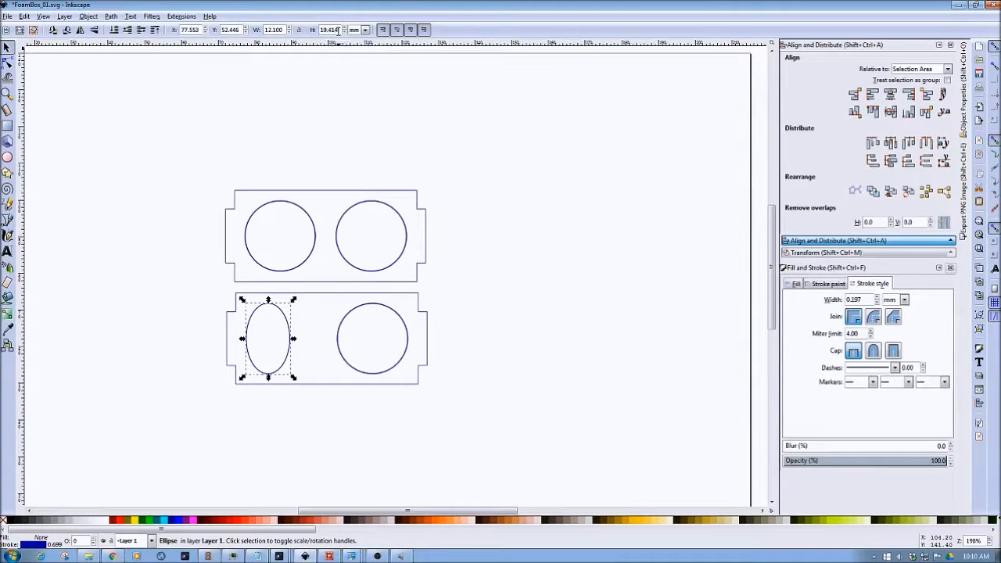
{"action": "double_click", "coordinate": [326, 30]}
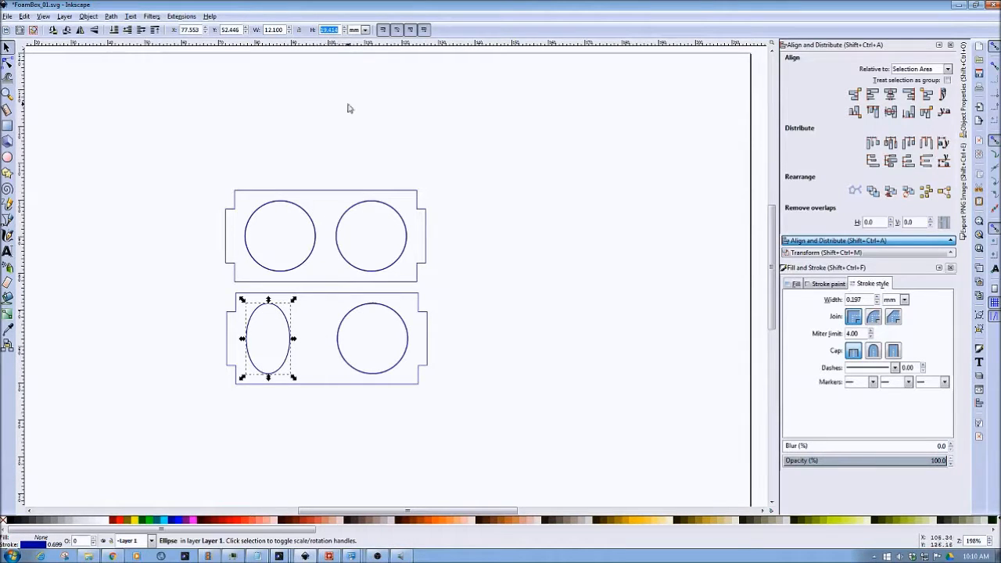
{"action": "type", "text": "12.1"}
{"action": "key", "text": "Return"}
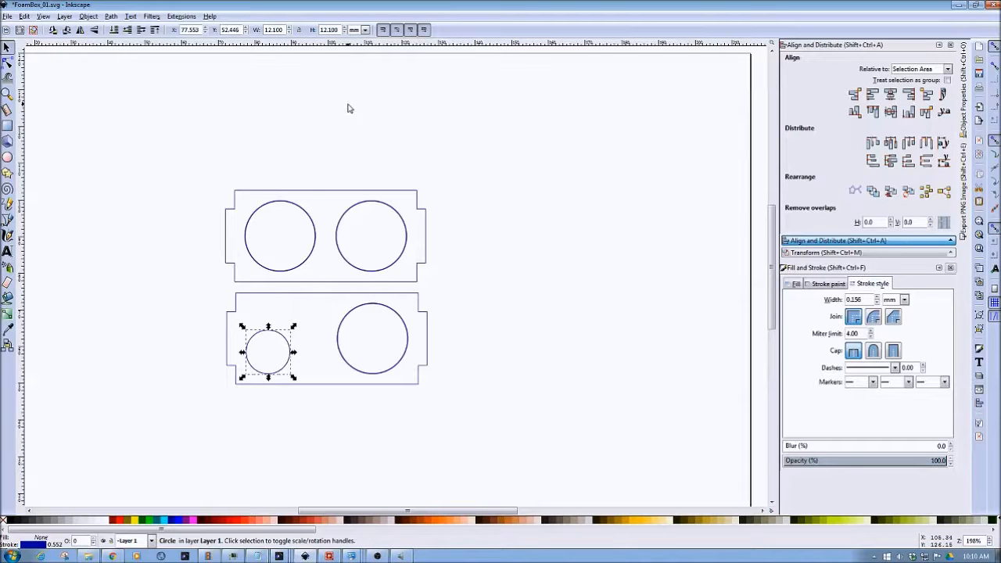
Set the width and height of the lower panel's right circle to 12.1 mm.
{"action": "left_click", "coordinate": [339, 354]}
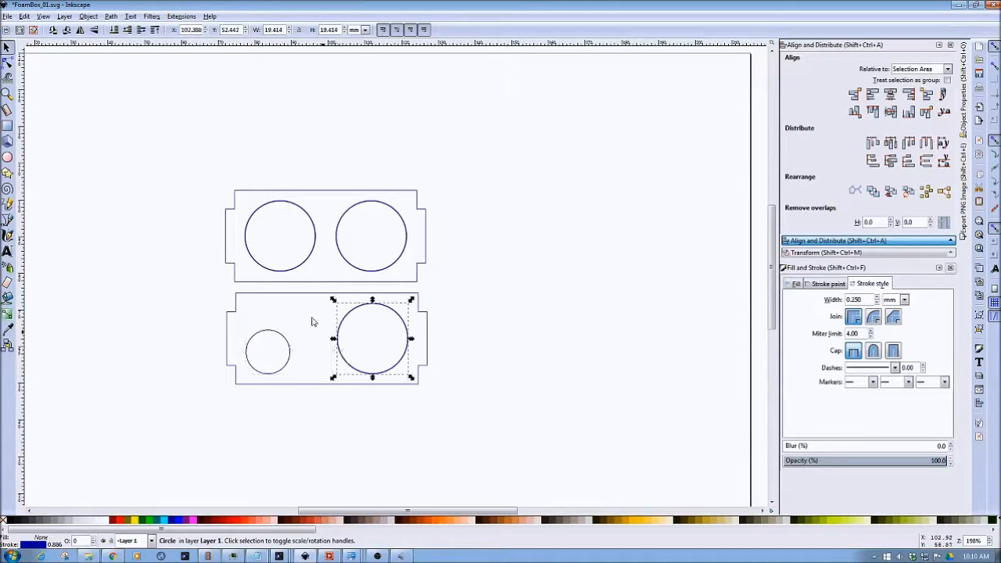
{"action": "triple_click", "coordinate": [275, 29]}
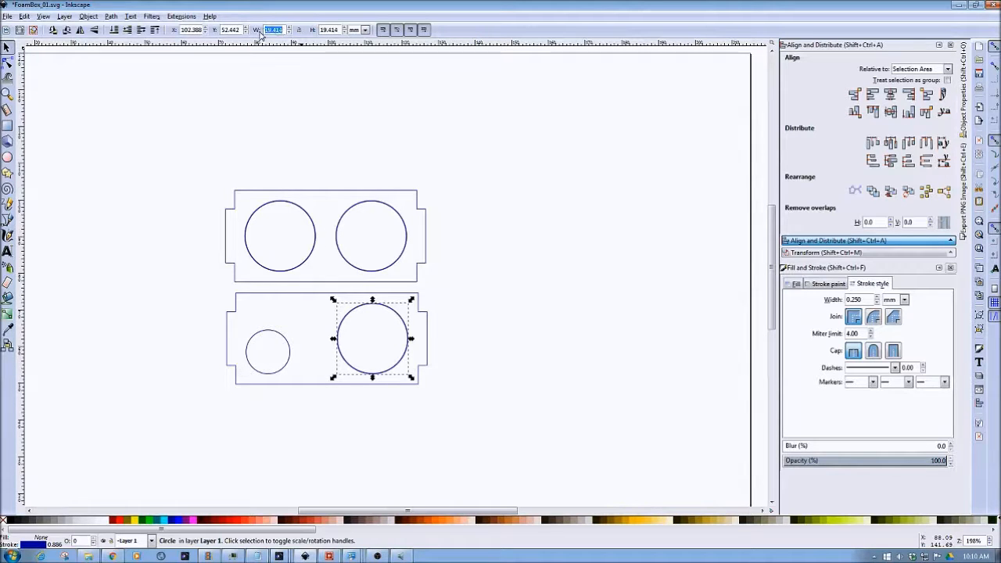
{"action": "type", "text": "12"}
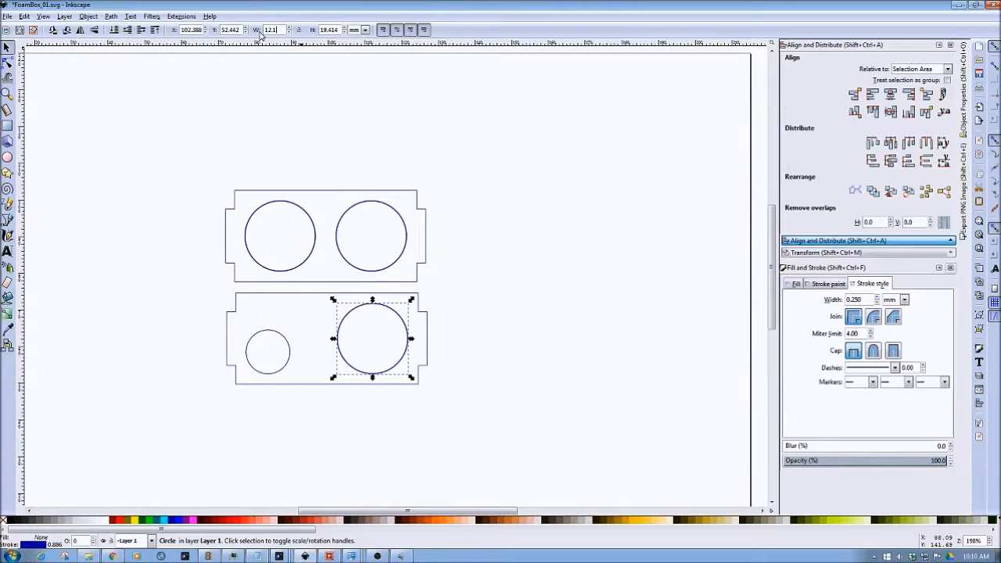
{"action": "key", "text": "Return"}
{"action": "triple_click", "coordinate": [339, 29]}
{"action": "type", "text": "1"}
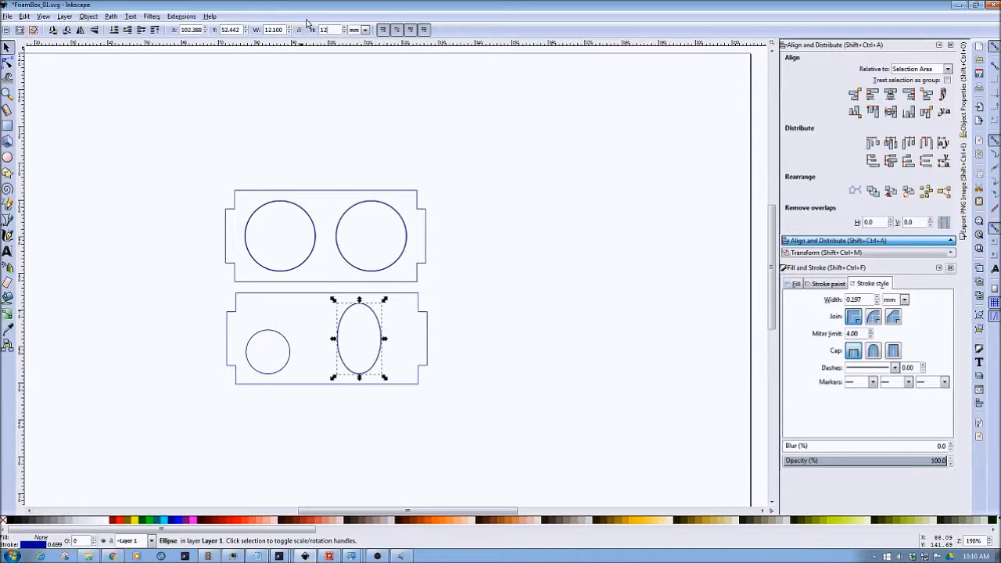
{"action": "key", "text": "Return"}
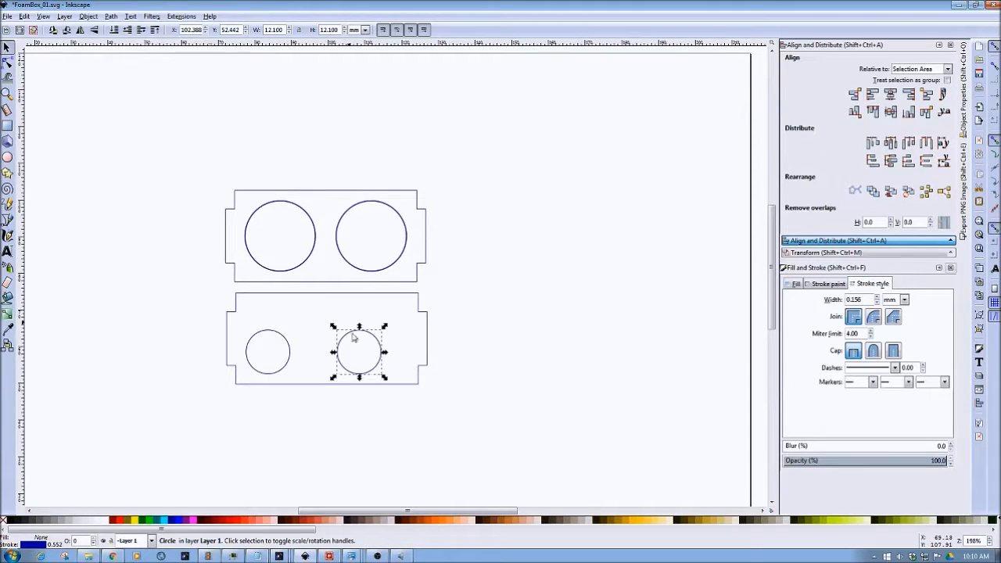
Align the two small circles with each other and centre them vertically within the lower panel outline.
{"action": "left_click", "coordinate": [282, 340], "text": "shift"}
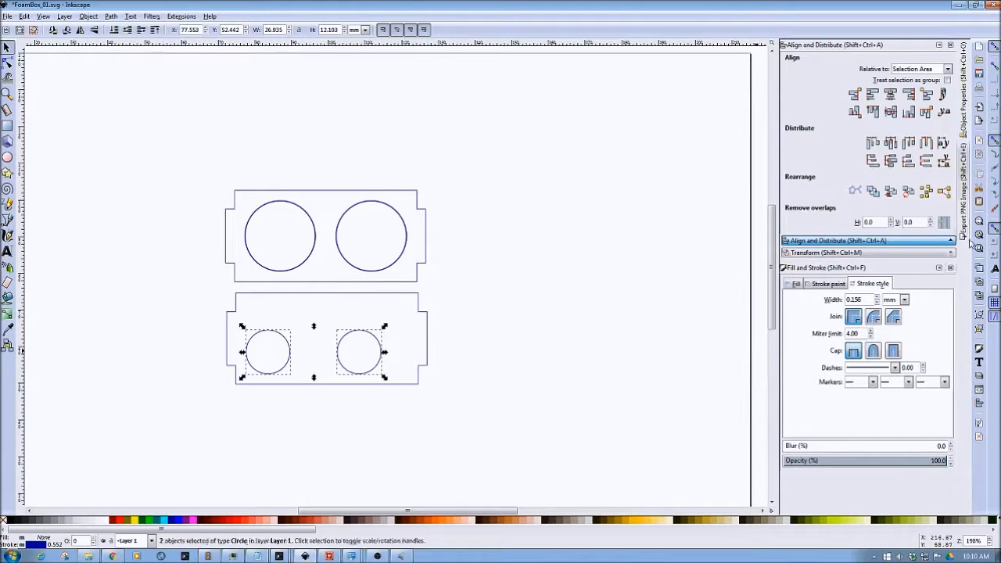
{"action": "left_click", "coordinate": [889, 114]}
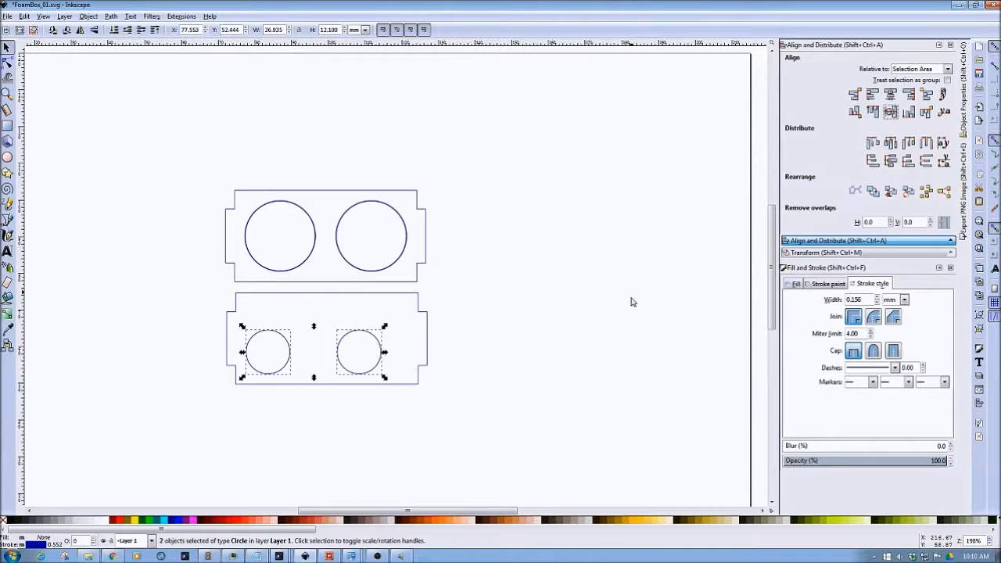
{"action": "left_click", "coordinate": [398, 331]}
{"action": "left_click_drag", "start_coordinate": [191, 294], "coordinate": [480, 409]}
{"action": "left_click", "coordinate": [890, 112]}
{"action": "left_click", "coordinate": [647, 319]}
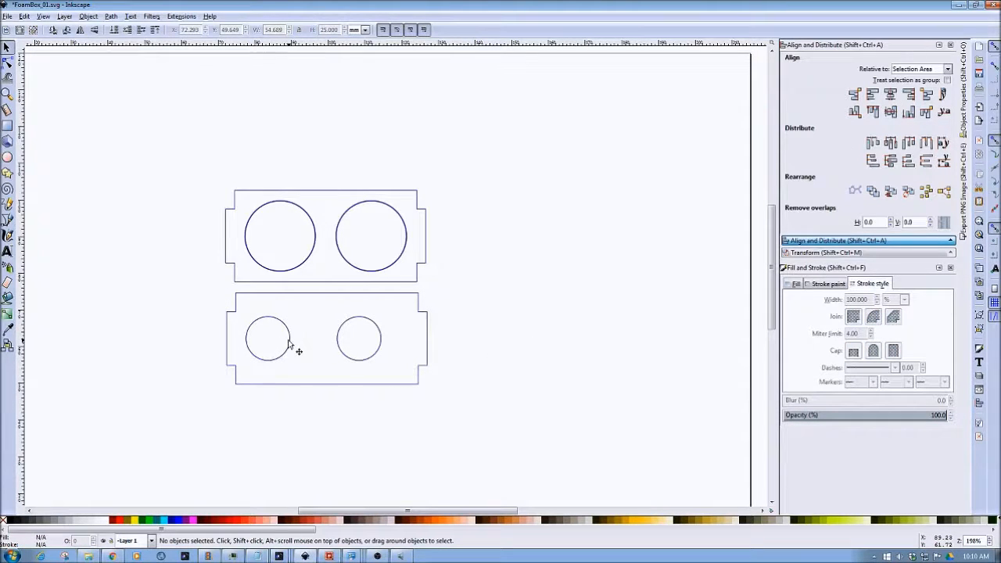
Add a vertical guide through the centre of the upper left circle and nudge the lower left circle until it is centred on it.
{"action": "left_click_drag", "start_coordinate": [24, 236], "coordinate": [283, 262]}
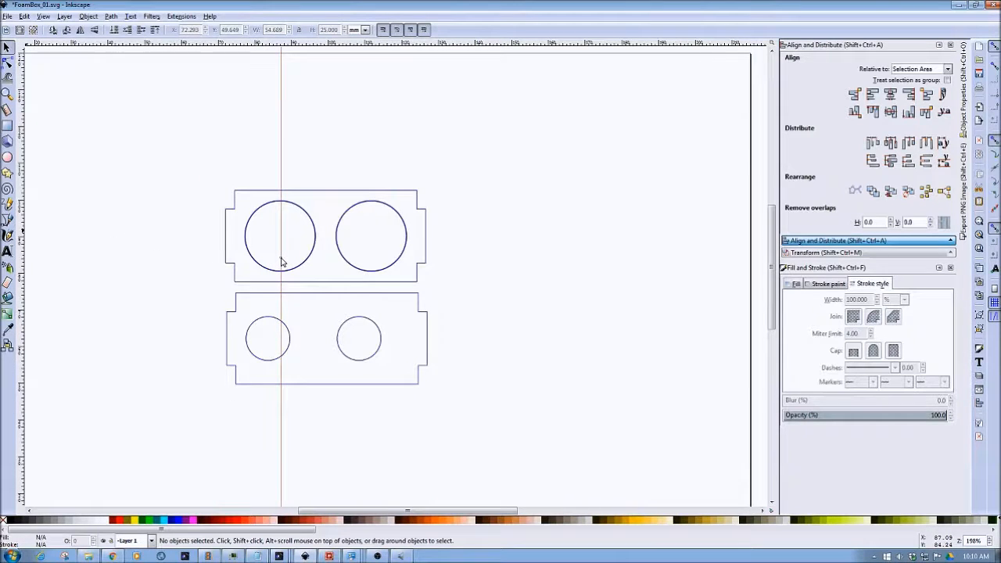
{"action": "left_click", "coordinate": [265, 321]}
{"action": "key", "text": "Right"}
{"action": "key", "text": "Right"}
{"action": "key", "text": "Right"}
{"action": "key", "text": "Right"}
{"action": "key", "text": "Right"}
{"action": "key", "text": "Right"}
{"action": "key", "text": "Right"}
{"action": "key", "text": "Right"}
{"action": "key", "text": "Left"}
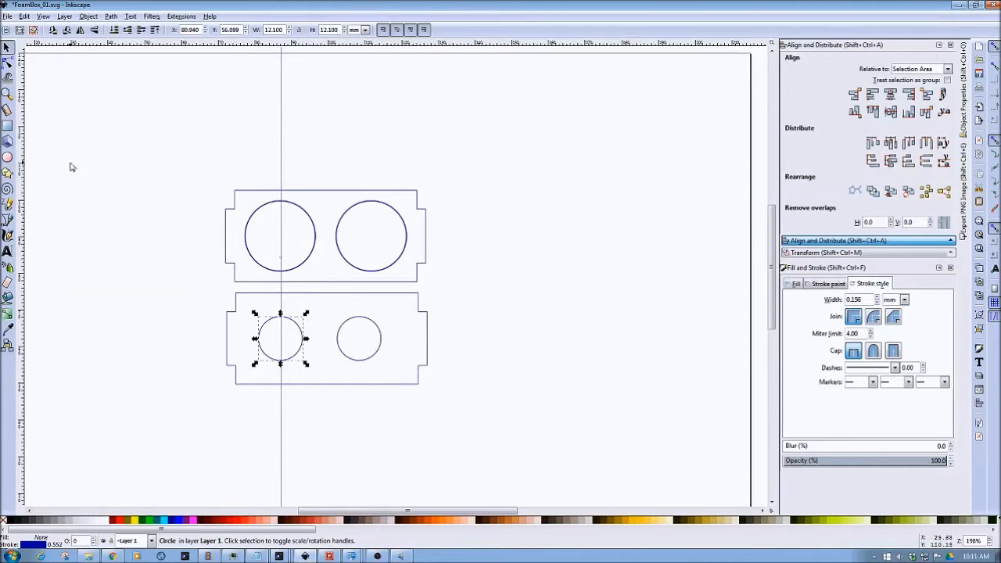
Add a vertical guide at about 111.9 mm through the upper right circle's centre and nudge the lower right circle onto it.
{"action": "left_click_drag", "start_coordinate": [23, 194], "coordinate": [372, 224]}
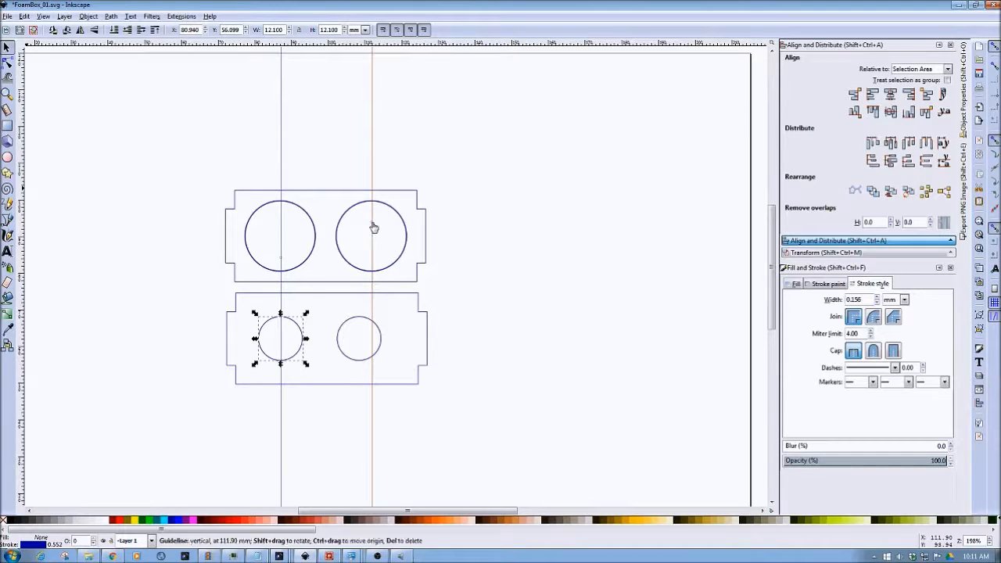
{"action": "left_click", "coordinate": [341, 325]}
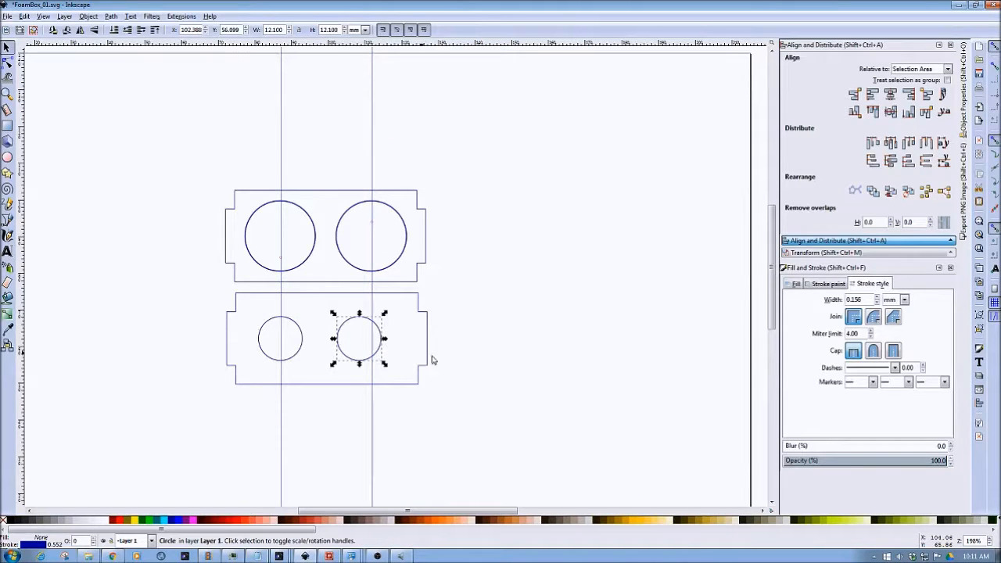
{"action": "key", "text": "Right"}
{"action": "key", "text": "Right"}
{"action": "key", "text": "Right"}
{"action": "key", "text": "Right"}
{"action": "key", "text": "Right"}
{"action": "key", "text": "Right"}
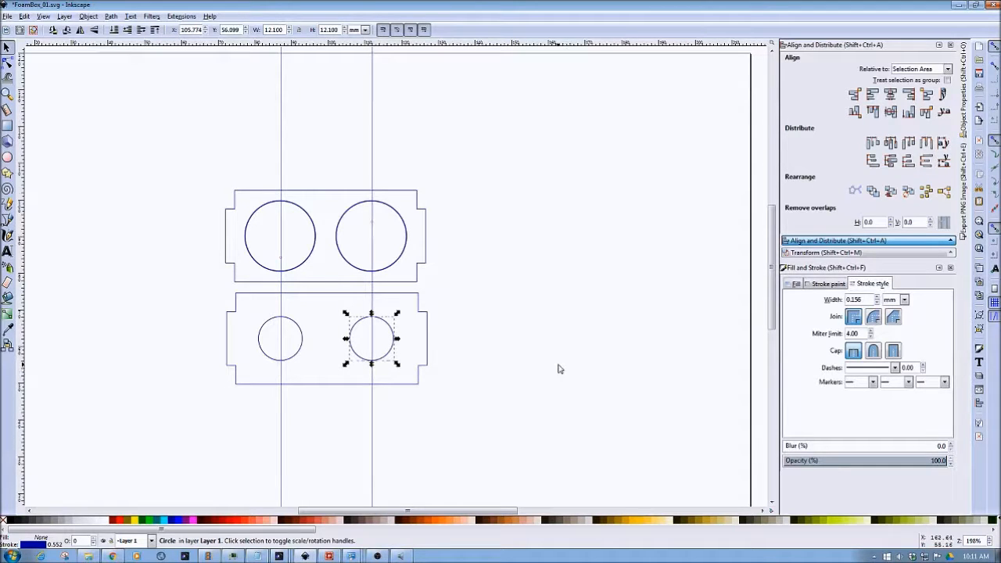
{"action": "left_click", "coordinate": [557, 368]}
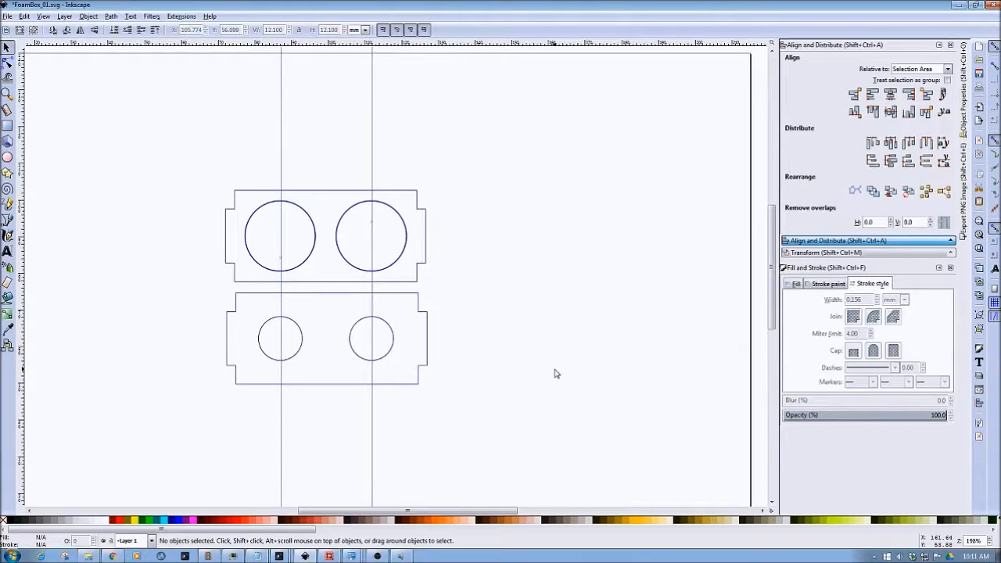
{"action": "left_click", "coordinate": [404, 219]}
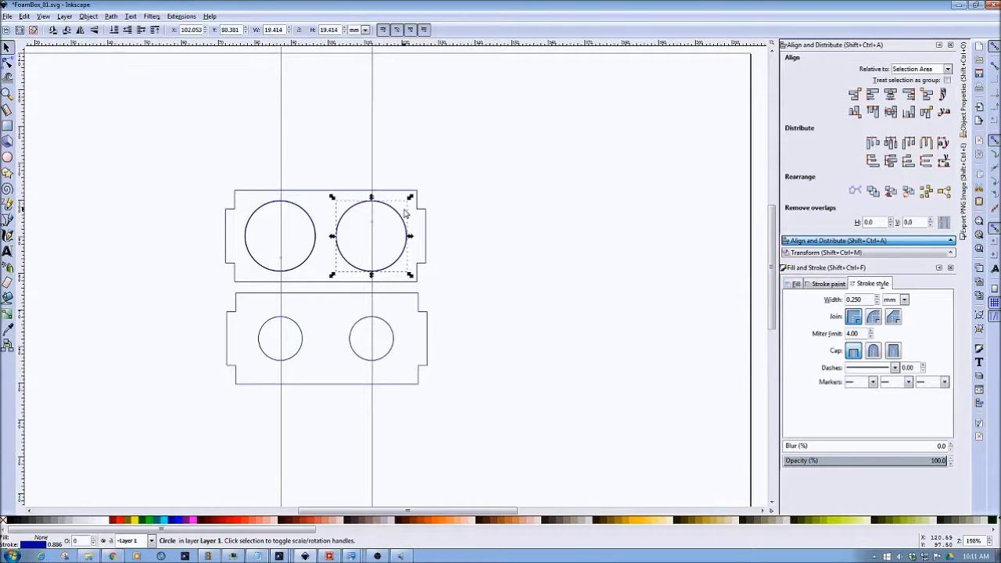
{"action": "left_click", "coordinate": [297, 208]}
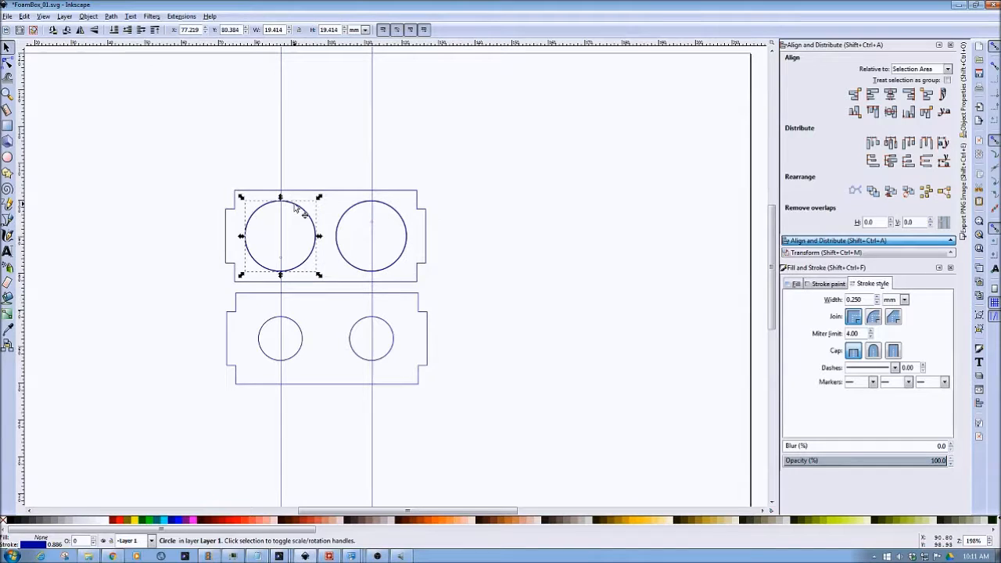
{"action": "left_click", "coordinate": [490, 197]}
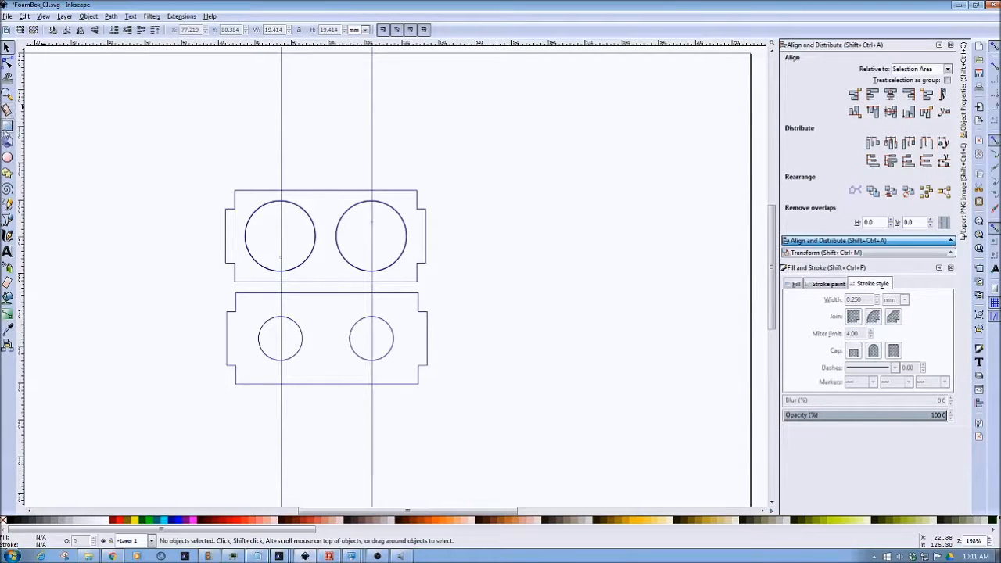
Draw a rectangle about 23.4 mm wide and 34.1 mm high to the left of the two panels.
{"action": "left_click", "coordinate": [7, 125]}
{"action": "left_click_drag", "start_coordinate": [103, 198], "coordinate": [189, 323]}
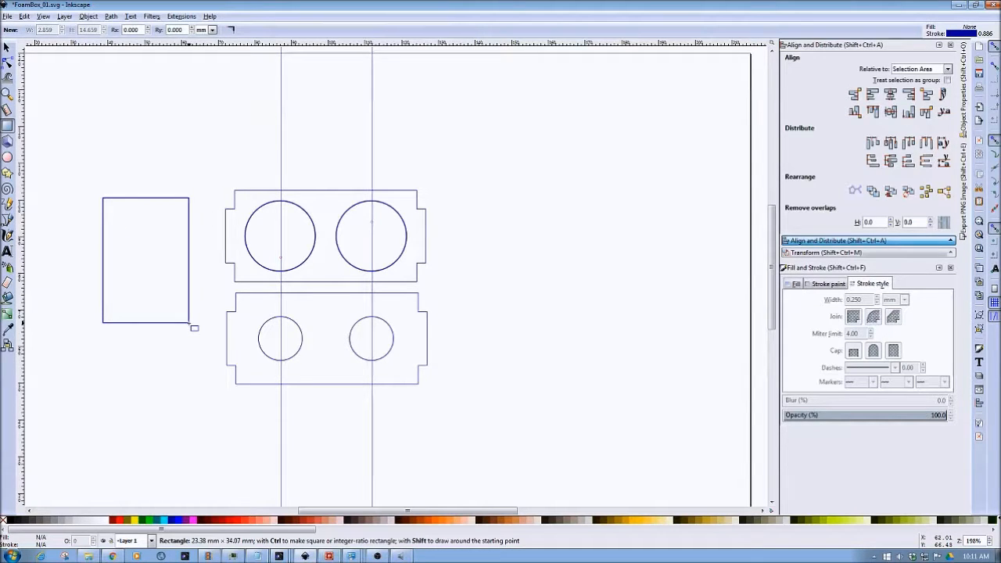
{"action": "left_click_drag", "start_coordinate": [188, 322], "coordinate": [188, 322]}
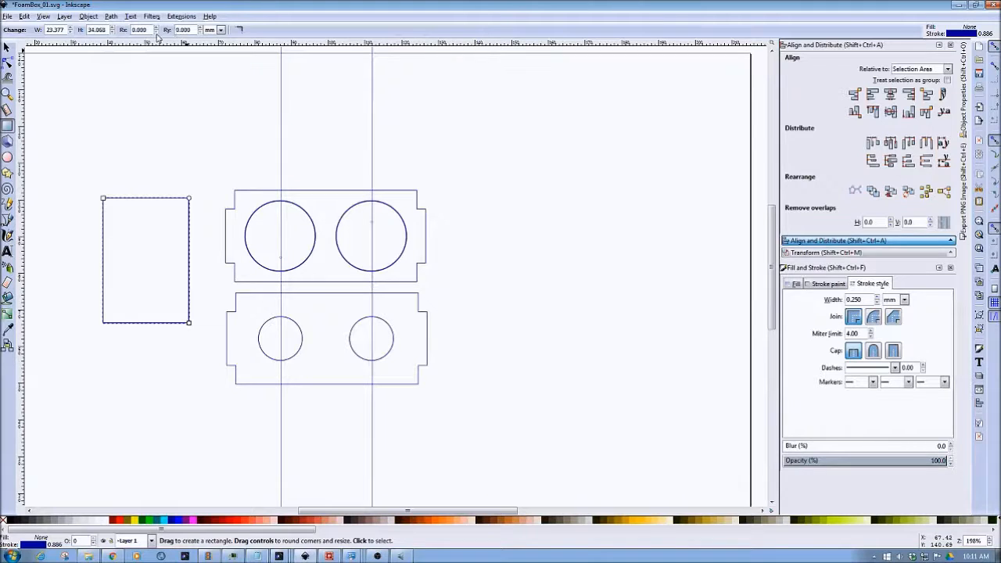
{"action": "left_click", "coordinate": [7, 47]}
{"action": "left_click_drag", "start_coordinate": [330, 512], "coordinate": [297, 512]}
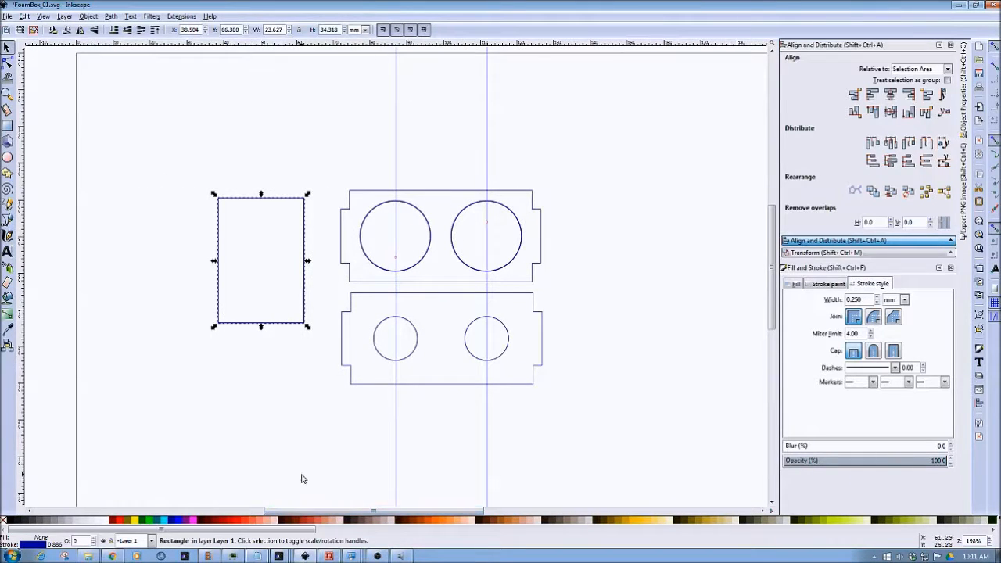
Set the new rectangle's width and height to 25 mm.
{"action": "double_click", "coordinate": [277, 29]}
{"action": "type", "text": "25"}
{"action": "key", "text": "Return"}
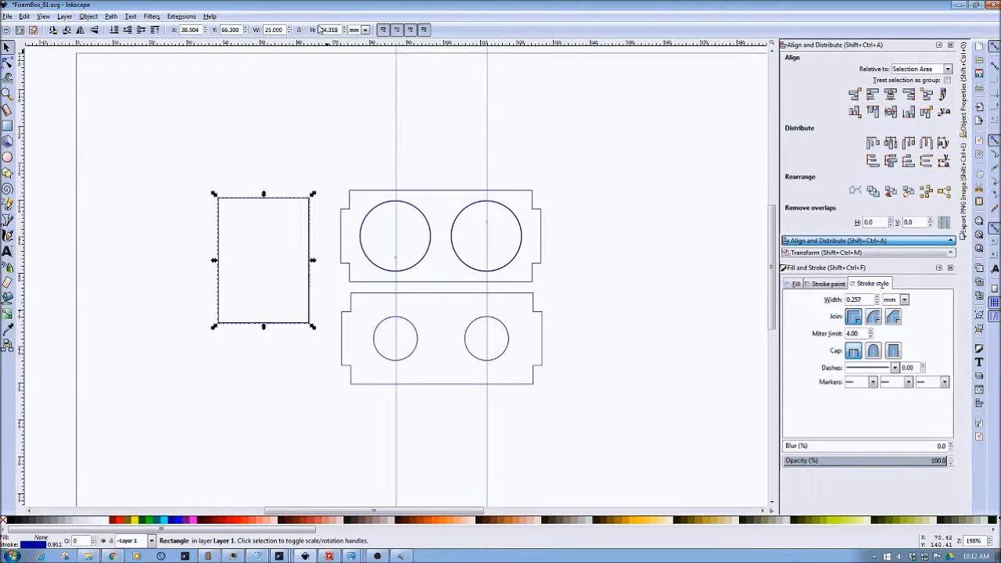
{"action": "left_click_drag", "start_coordinate": [338, 29], "coordinate": [311, 30]}
{"action": "type", "text": "25"}
{"action": "key", "text": "Return"}
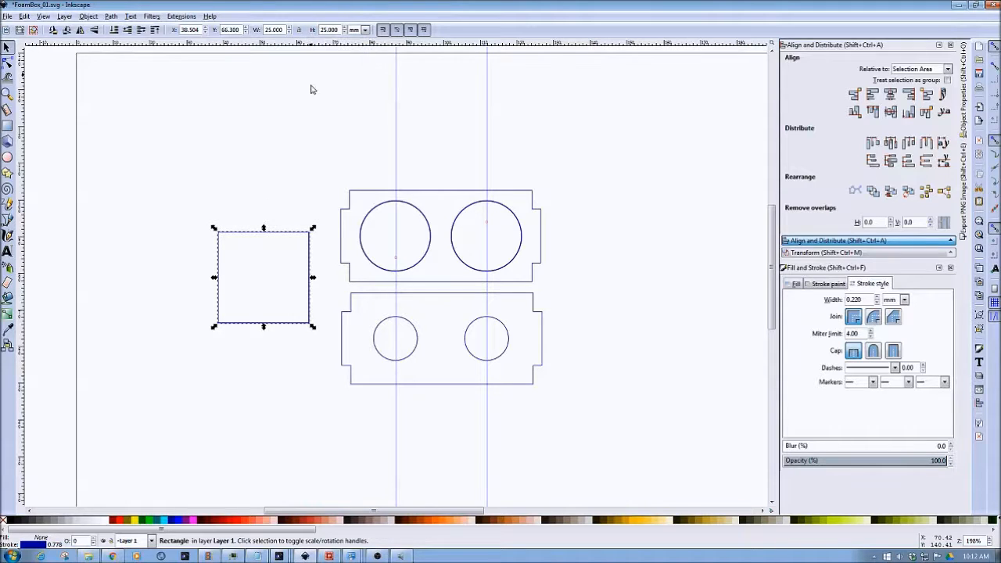
Move the square beside the upper panel, level with its top and bottom edges and clear of its left tab.
{"action": "left_click_drag", "start_coordinate": [283, 228], "coordinate": [328, 193]}
{"action": "key", "text": "Down"}
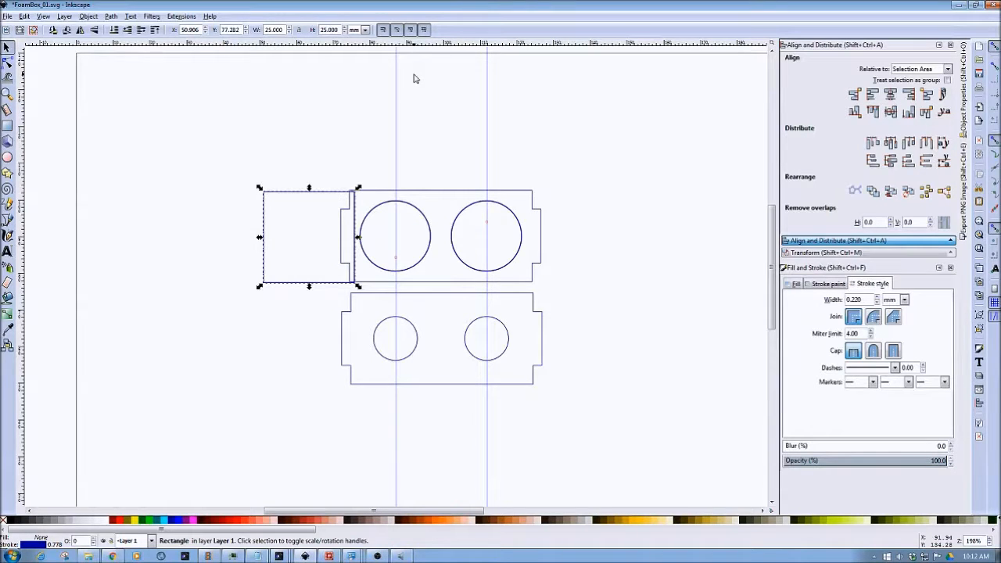
{"action": "key", "text": "alt+Up"}
{"action": "key", "text": "alt+Up"}
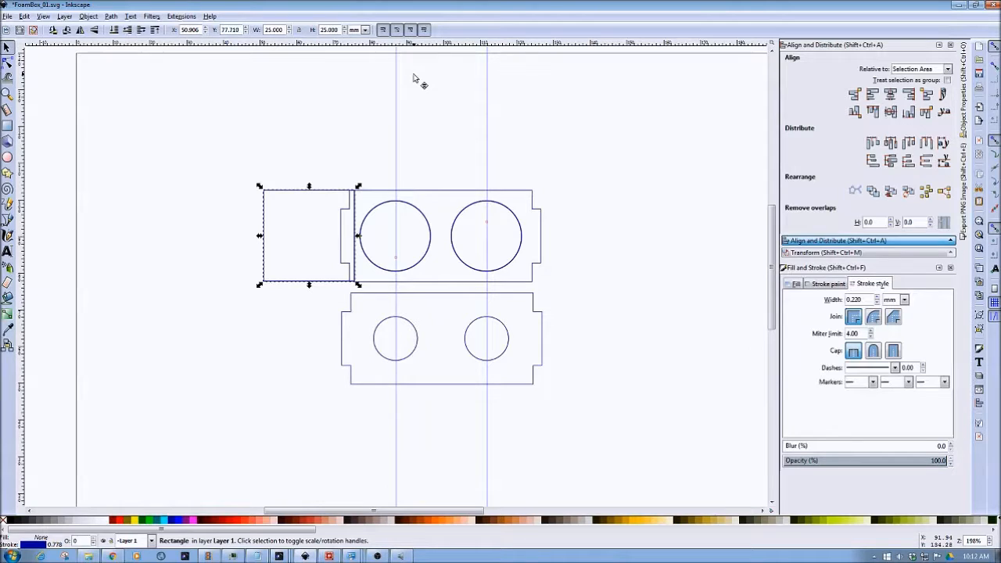
{"action": "key", "text": "alt+Left"}
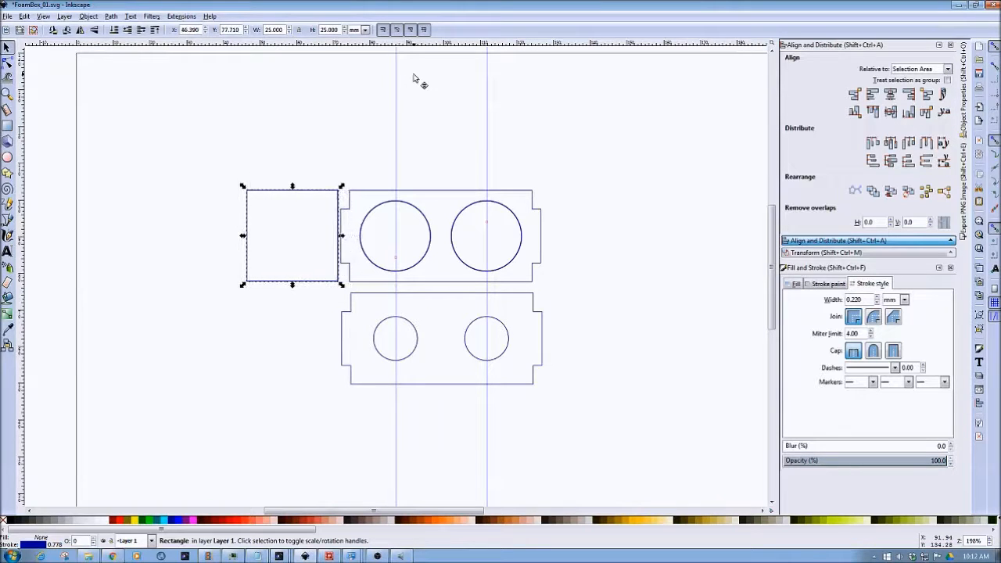
{"action": "key", "text": "alt+Left"}
{"action": "key", "text": "alt+Left"}
{"action": "key", "text": "alt+Left"}
{"action": "key", "text": "alt+Left"}
{"action": "key", "text": "alt+Left"}
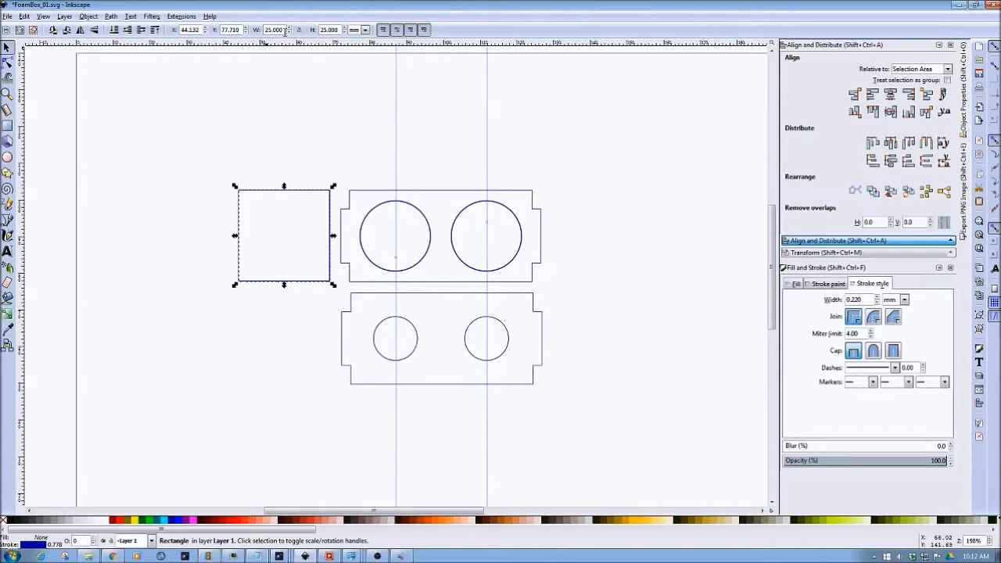
Widen the square to 50 mm and shift it left until it clears the upper panel's tab again.
{"action": "left_click_drag", "start_coordinate": [284, 30], "coordinate": [261, 30]}
{"action": "type", "text": "50"}
{"action": "key", "text": "Return"}
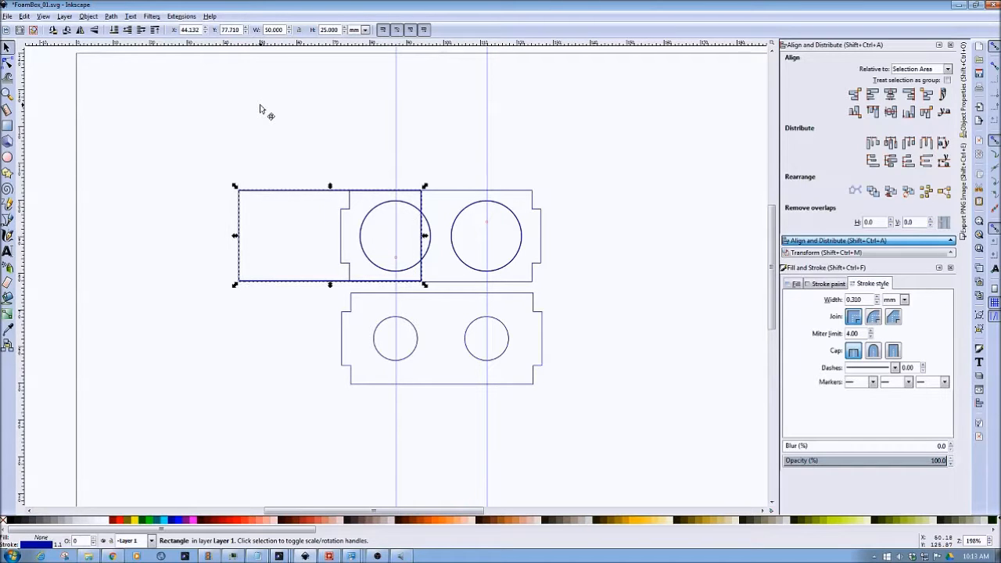
{"action": "key", "text": "Left"}
{"action": "key", "text": "Left"}
{"action": "key", "text": "Left"}
{"action": "key", "text": "Left"}
{"action": "key", "text": "Left"}
{"action": "key", "text": "Left"}
{"action": "key", "text": "Left"}
{"action": "key", "text": "Left"}
{"action": "key", "text": "Left"}
{"action": "key", "text": "Left"}
{"action": "key", "text": "Left"}
{"action": "key", "text": "Left"}
{"action": "key", "text": "Left"}
{"action": "key", "text": "Left"}
{"action": "key", "text": "Left"}
{"action": "key", "text": "Left"}
{"action": "key", "text": "Left"}
{"action": "key", "text": "Left"}
{"action": "key", "text": "Left"}
{"action": "key", "text": "Left"}
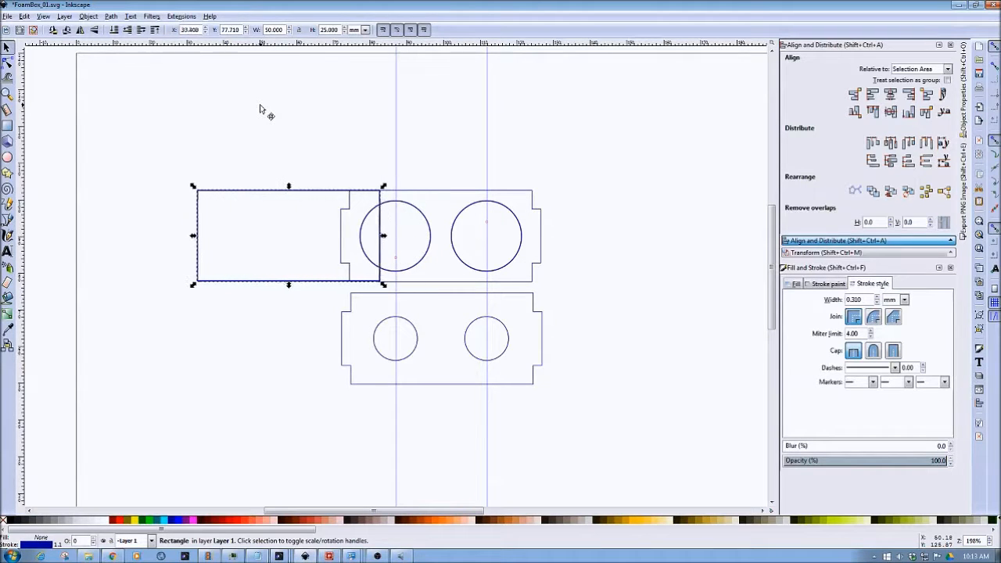
{"action": "key", "text": "Left"}
{"action": "key", "text": "Left"}
{"action": "key", "text": "Left"}
{"action": "key", "text": "Left"}
{"action": "key", "text": "Left"}
{"action": "key", "text": "Left"}
{"action": "key", "text": "Left"}
{"action": "key", "text": "Left"}
{"action": "key", "text": "Left"}
{"action": "key", "text": "Left"}
{"action": "key", "text": "Left"}
{"action": "key", "text": "Left"}
{"action": "key", "text": "Left"}
{"action": "key", "text": "Left"}
{"action": "key", "text": "Left"}
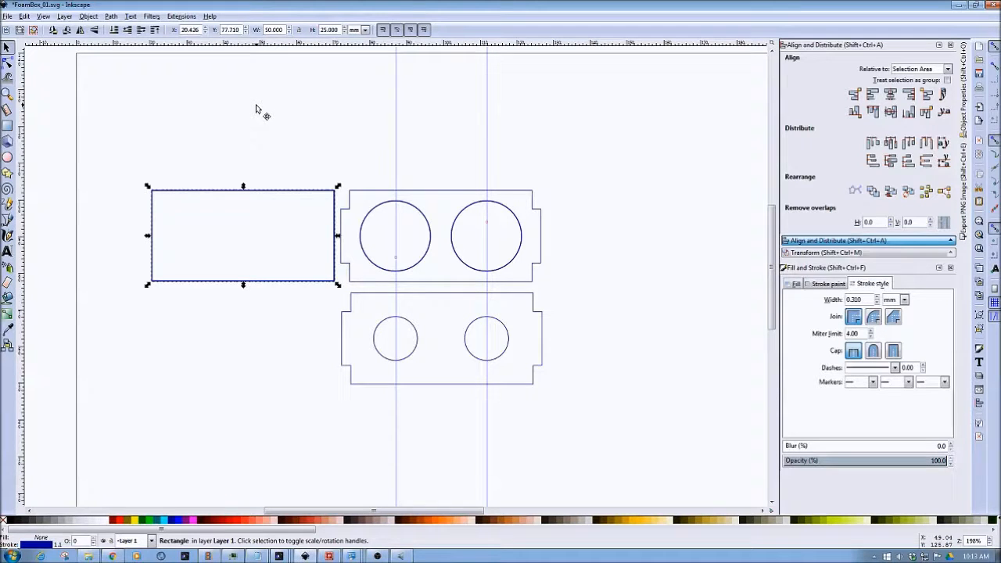
Draw a narrow upright slot rectangle about 18.4 mm high below the 50 mm panel and set its width to 3.02 mm.
{"action": "left_click", "coordinate": [7, 128]}
{"action": "left_click_drag", "start_coordinate": [203, 304], "coordinate": [210, 369]}
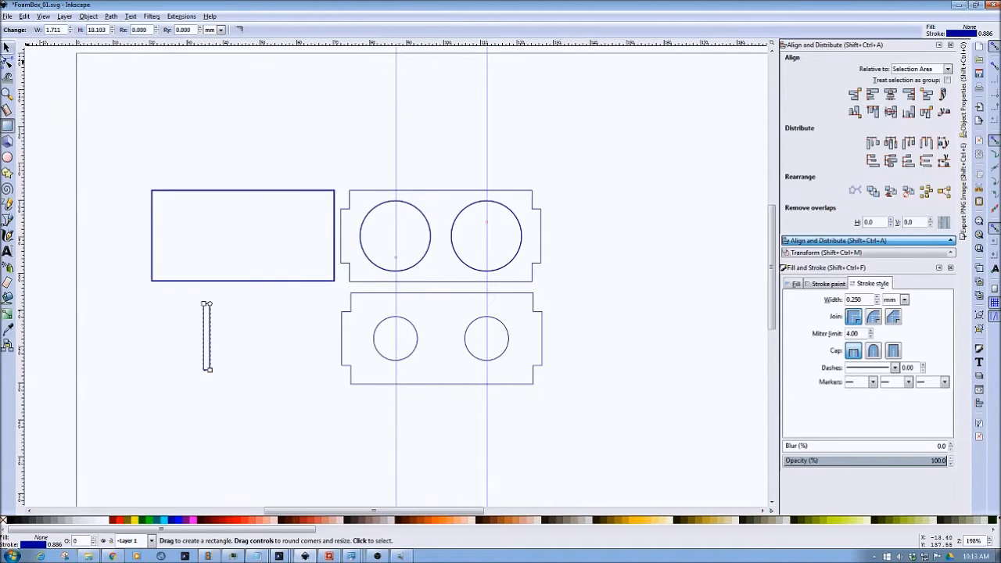
{"action": "left_click", "coordinate": [7, 48]}
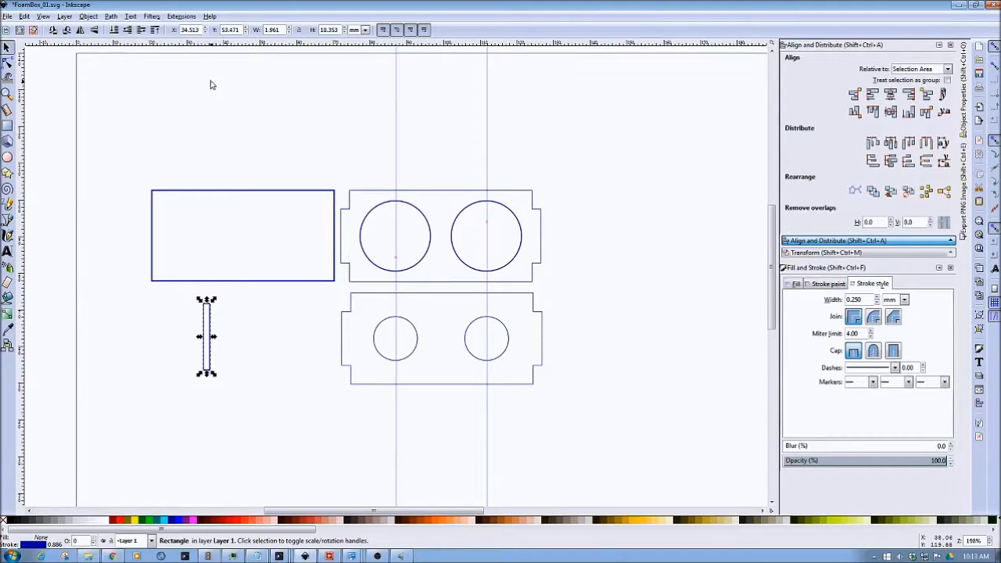
{"action": "double_click", "coordinate": [280, 29]}
{"action": "type", "text": "3.02"}
{"action": "key", "text": "Return"}
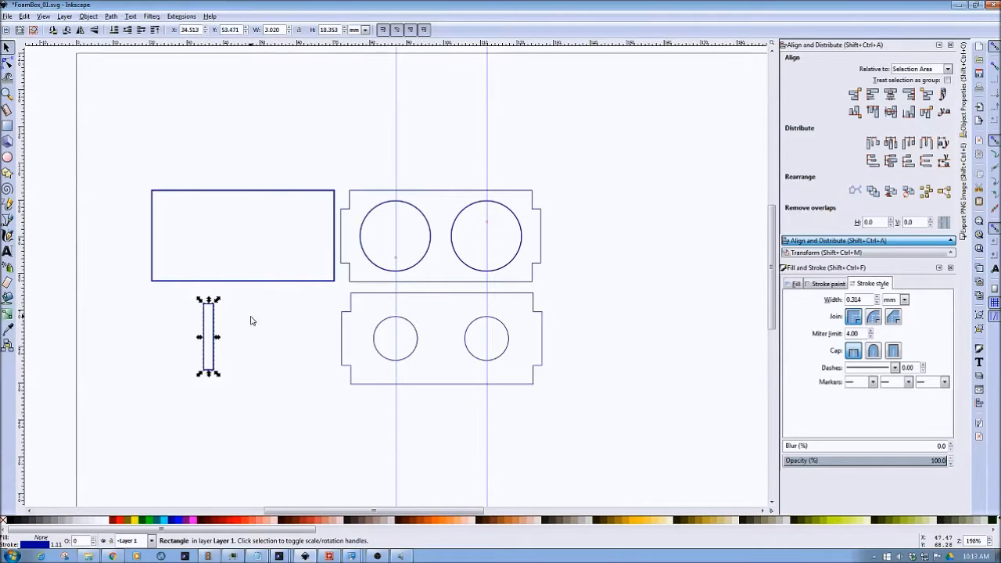
Resize the slot to 3.01 mm wide and 15.02 mm high and move it into the right part of the 50 mm panel.
{"action": "left_click", "coordinate": [279, 30]}
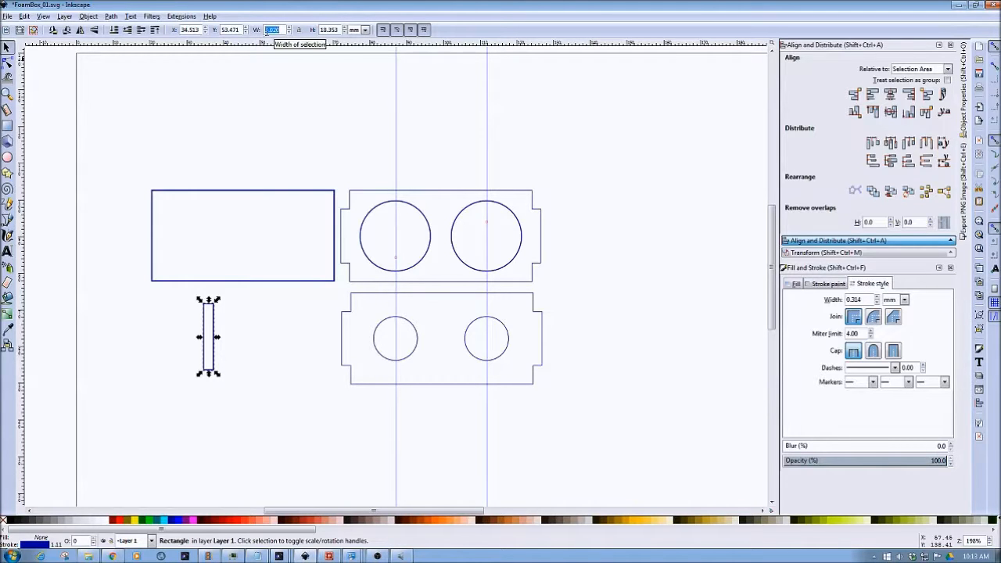
{"action": "key", "text": "BackSpace"}
{"action": "key", "text": "BackSpace"}
{"action": "key", "text": "BackSpace"}
{"action": "key", "text": "BackSpace"}
{"action": "type", "text": ".01"}
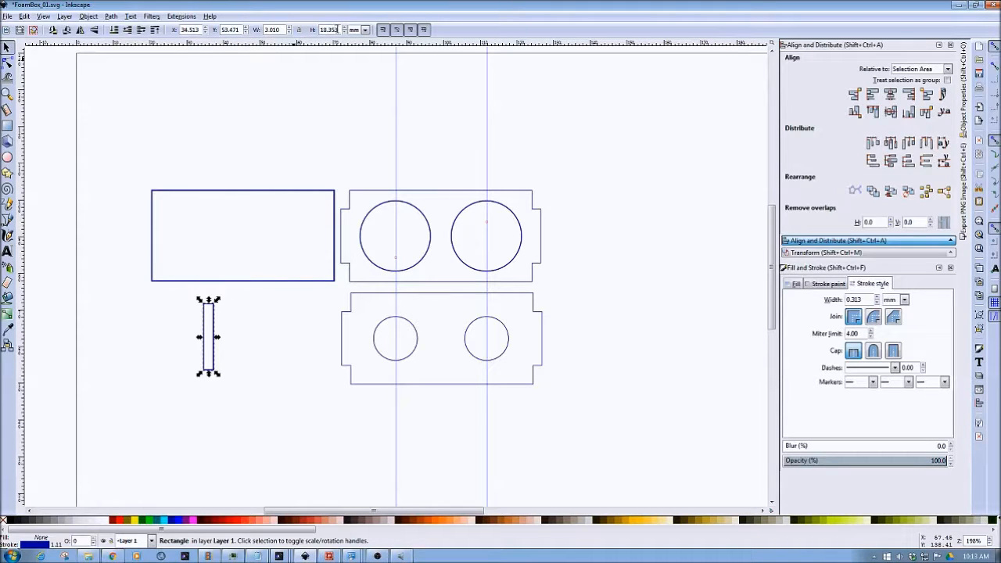
{"action": "left_click_drag", "start_coordinate": [338, 29], "coordinate": [316, 29]}
{"action": "type", "text": "15.02"}
{"action": "key", "text": "Return"}
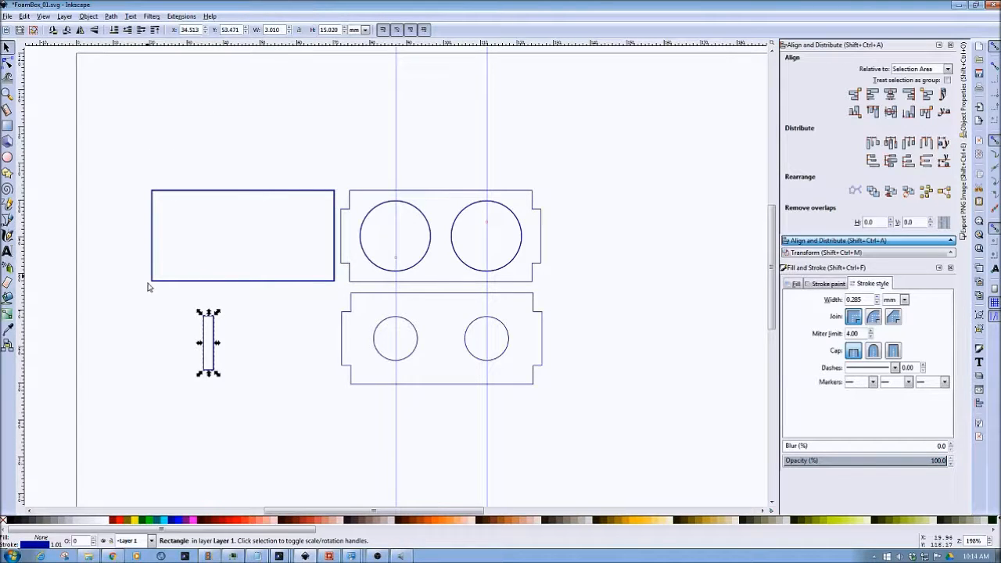
{"action": "left_click_drag", "start_coordinate": [216, 337], "coordinate": [297, 227]}
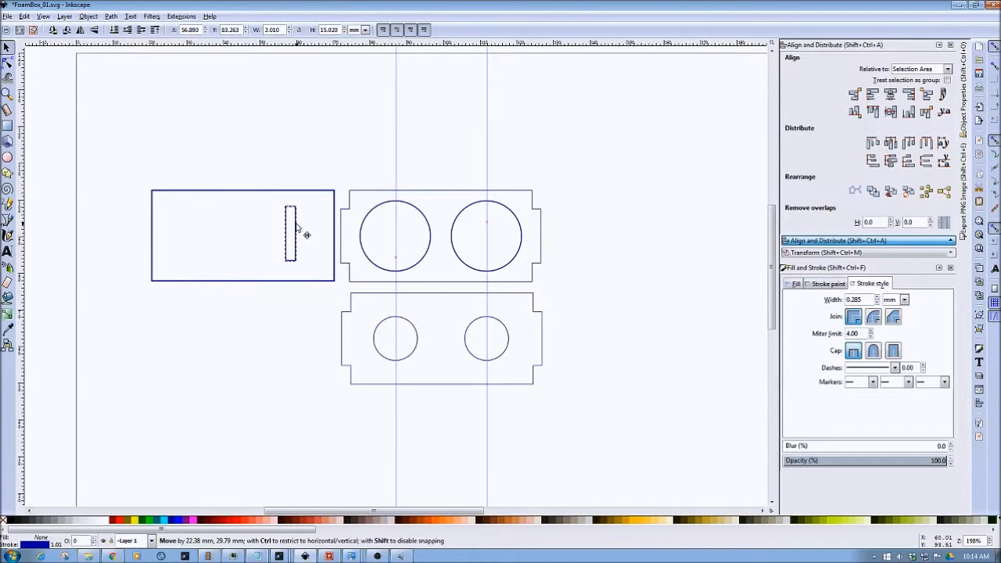
{"action": "left_click_drag", "start_coordinate": [297, 226], "coordinate": [296, 227]}
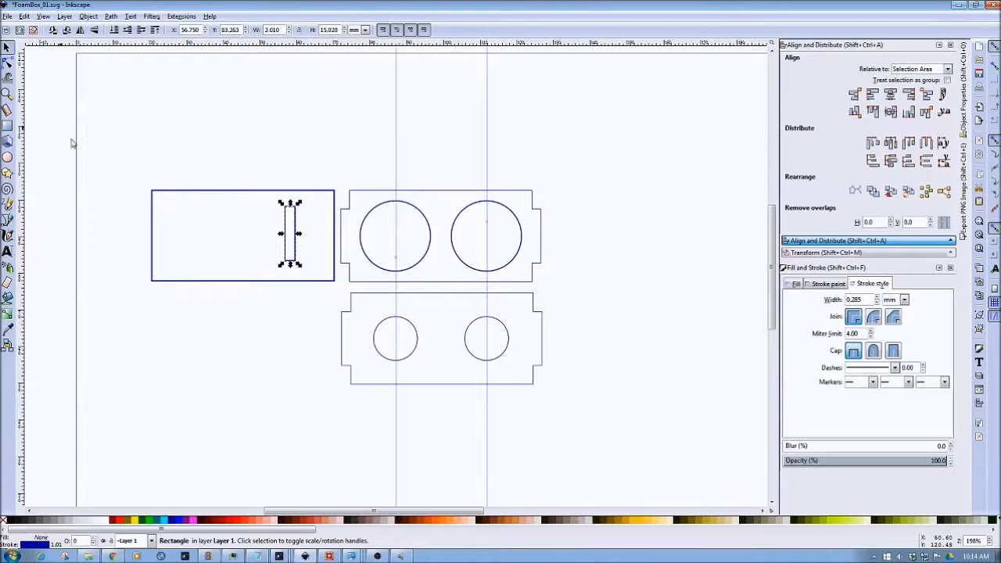
Draw a spacer rectangle about 24.5 mm high below the slotted panel and set its width to 20 mm.
{"action": "left_click", "coordinate": [7, 125]}
{"action": "left_click_drag", "start_coordinate": [132, 313], "coordinate": [184, 403]}
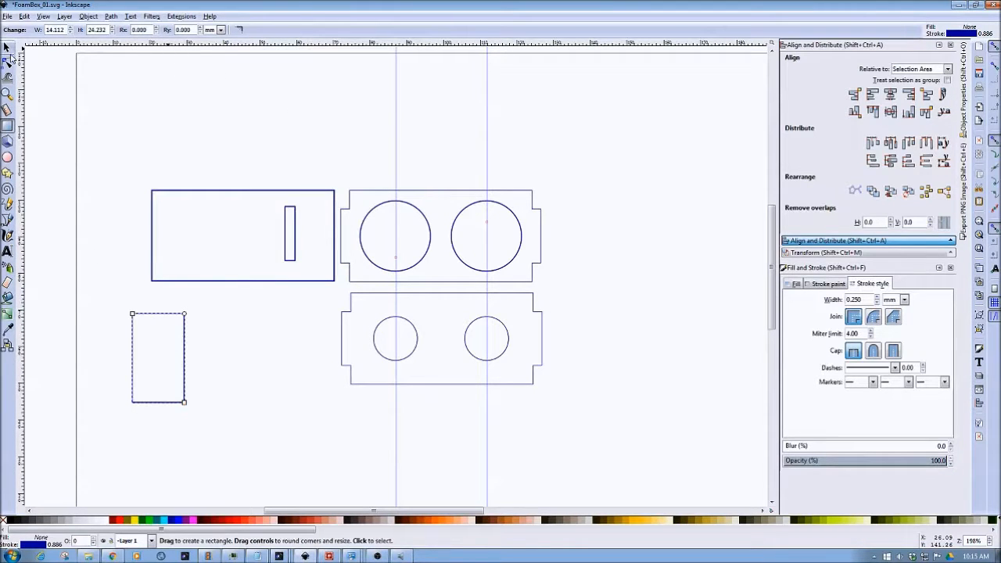
{"action": "left_click", "coordinate": [8, 48]}
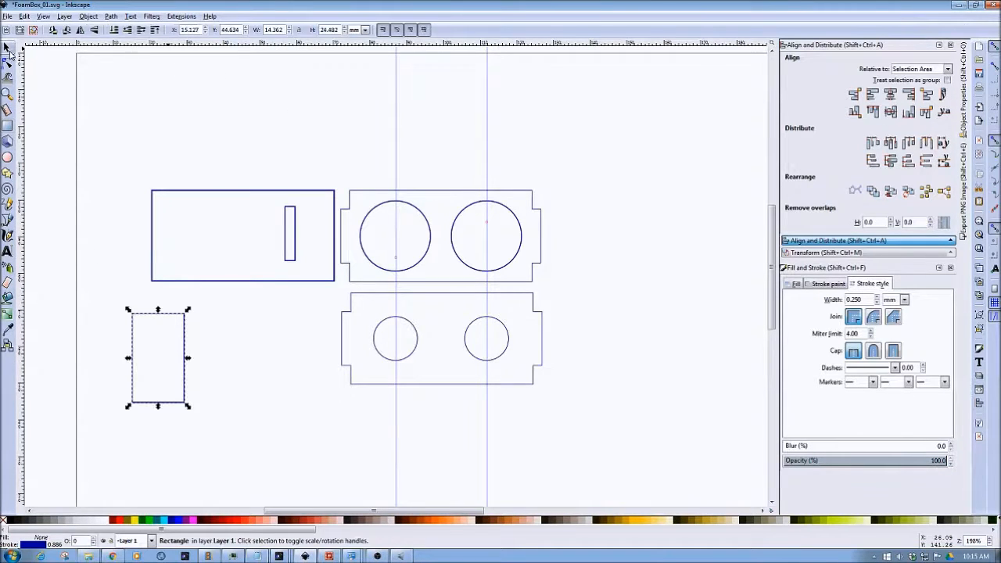
{"action": "double_click", "coordinate": [280, 30]}
{"action": "type", "text": "20"}
{"action": "key", "text": "Return"}
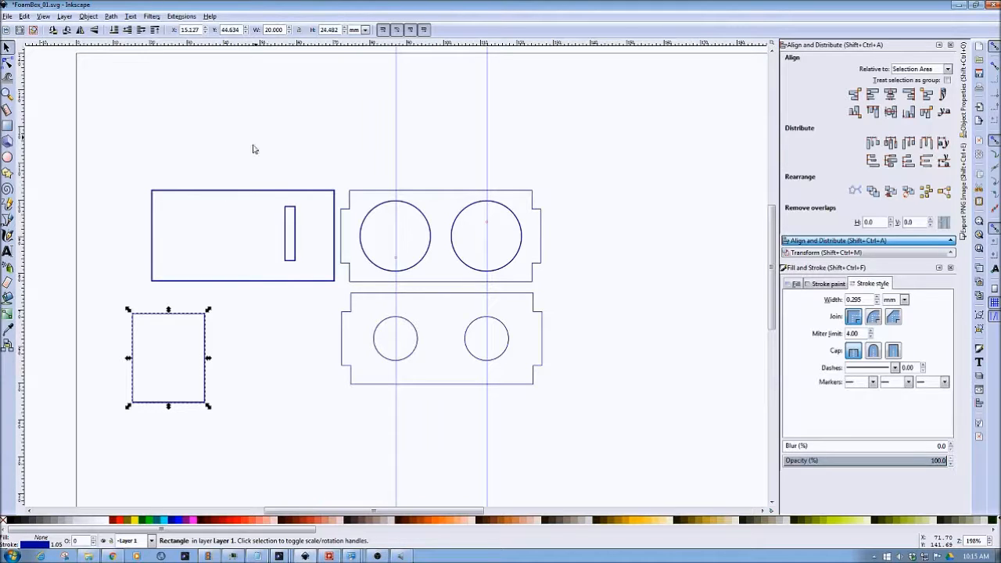
Move the spacer rectangle onto the slotted panel so its right edge runs through the middle of the slot.
{"action": "left_click_drag", "start_coordinate": [194, 314], "coordinate": [277, 192]}
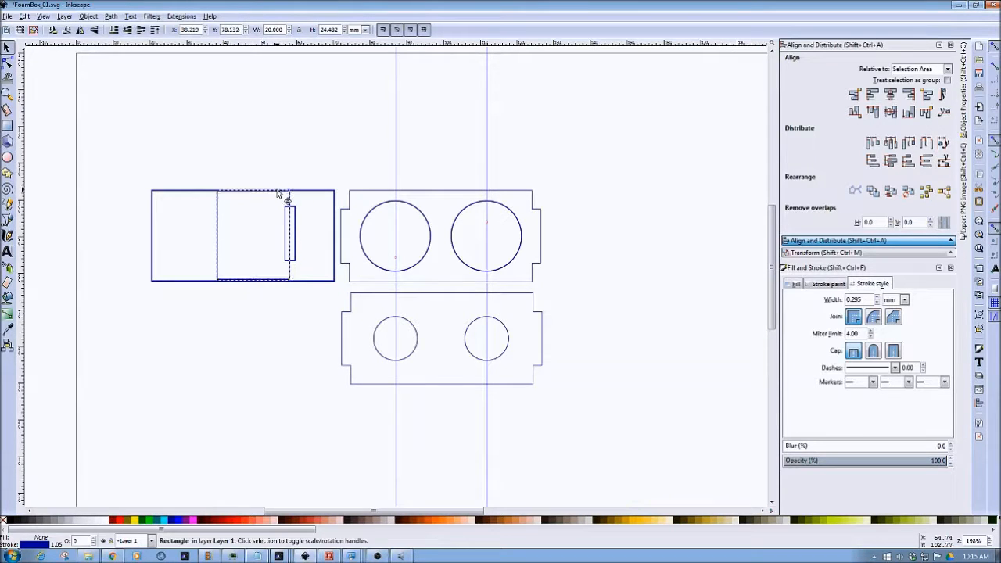
{"action": "left_click", "coordinate": [296, 225]}
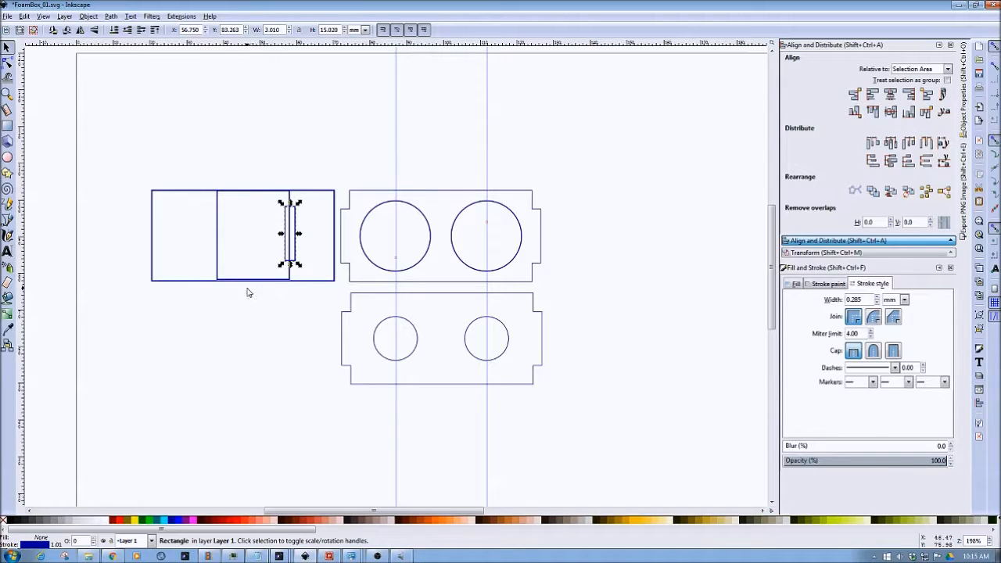
{"action": "left_click", "coordinate": [221, 235]}
{"action": "key", "text": "alt"}
{"action": "key", "text": "alt+Right"}
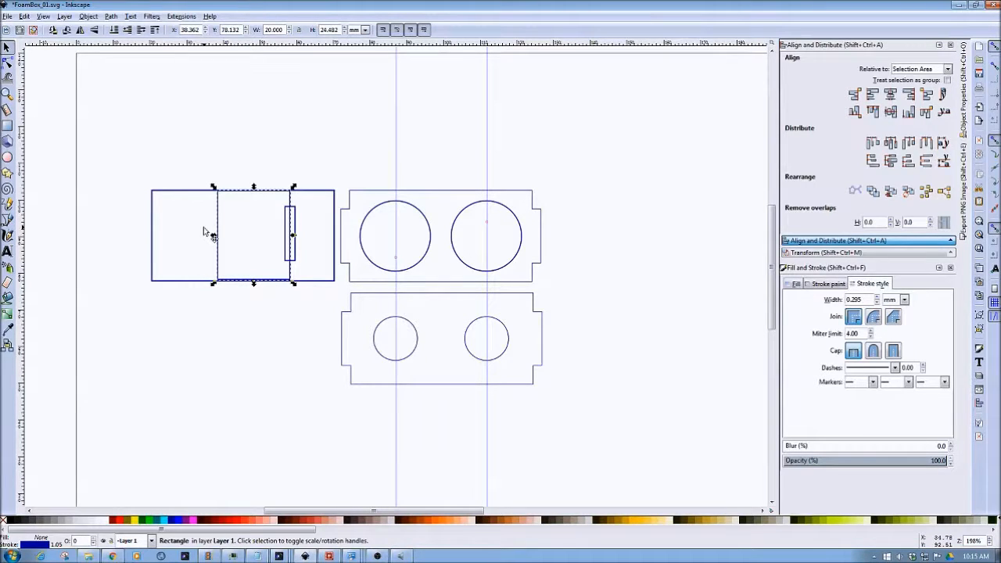
Copy the slot and place the duplicate centred on the spacer rectangle's left edge.
{"action": "left_click", "coordinate": [173, 294]}
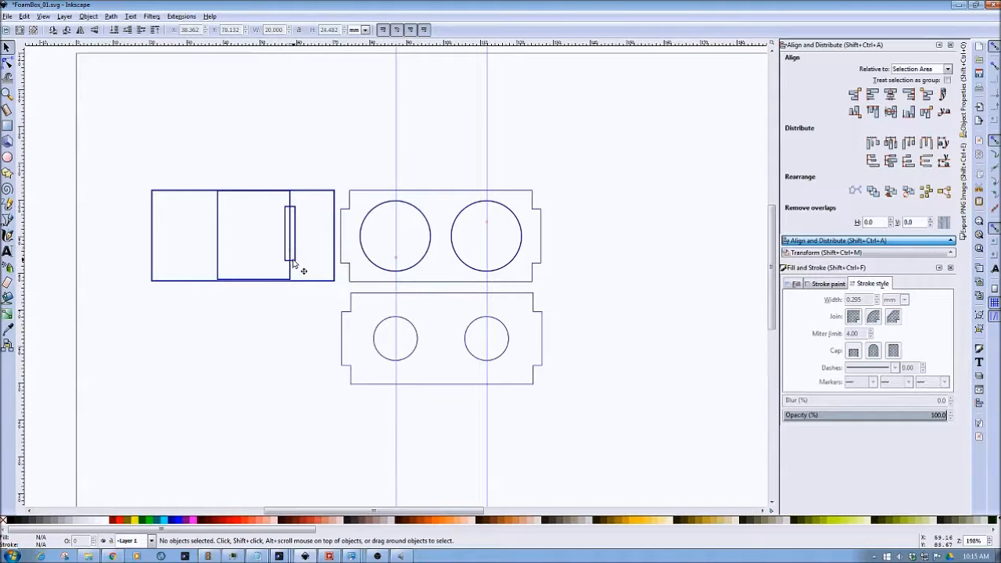
{"action": "left_click", "coordinate": [294, 256]}
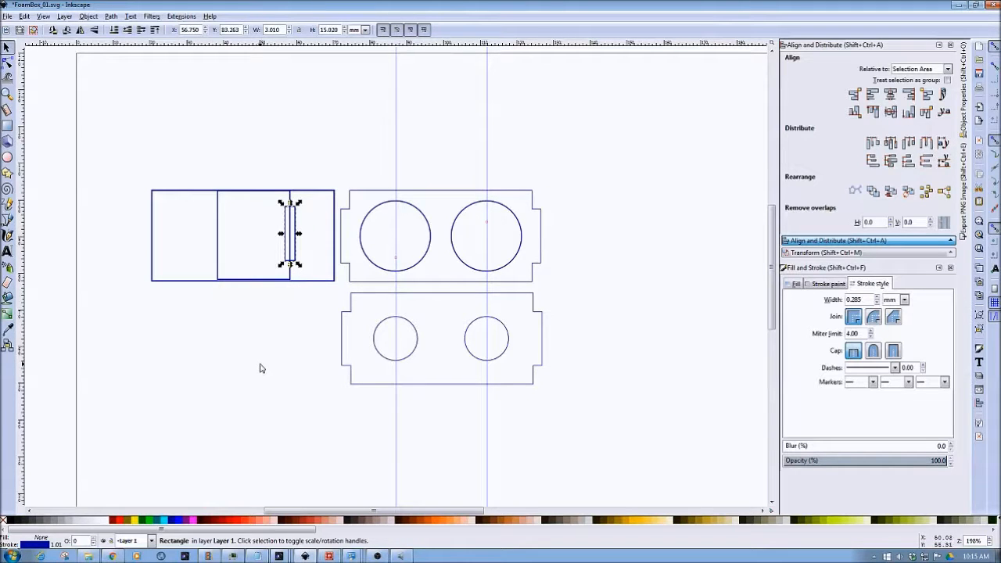
{"action": "key", "text": "ctrl"}
{"action": "key", "text": "ctrl+v"}
{"action": "left_click_drag", "start_coordinate": [266, 358], "coordinate": [222, 222]}
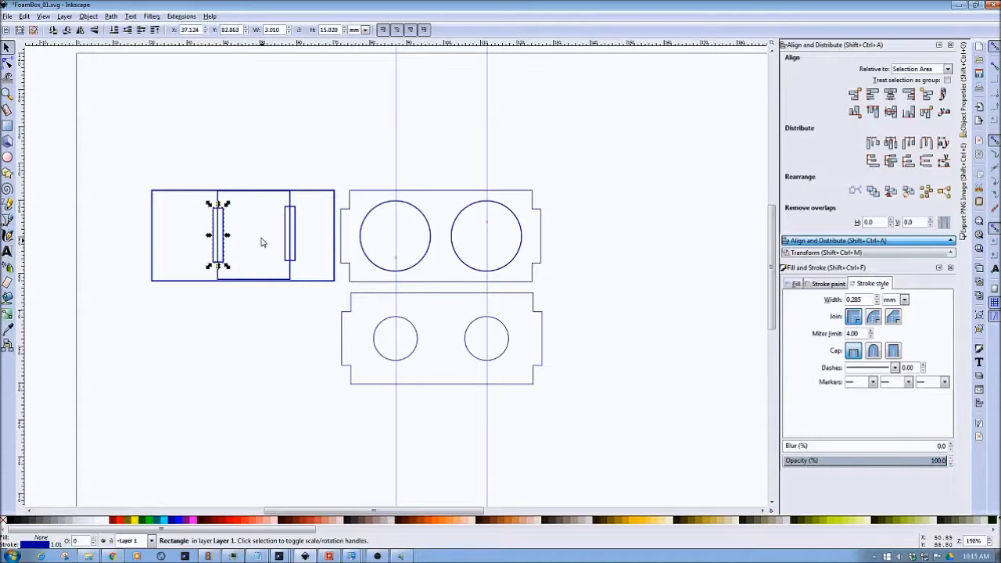
Delete the 20 mm spacer rectangle between the two slots.
{"action": "left_click", "coordinate": [226, 280]}
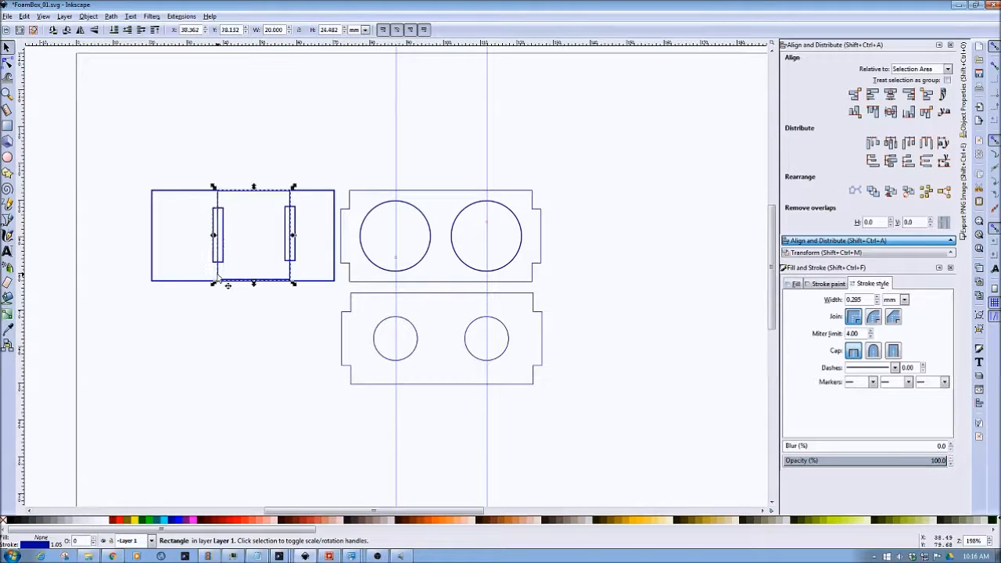
{"action": "left_click", "coordinate": [216, 329]}
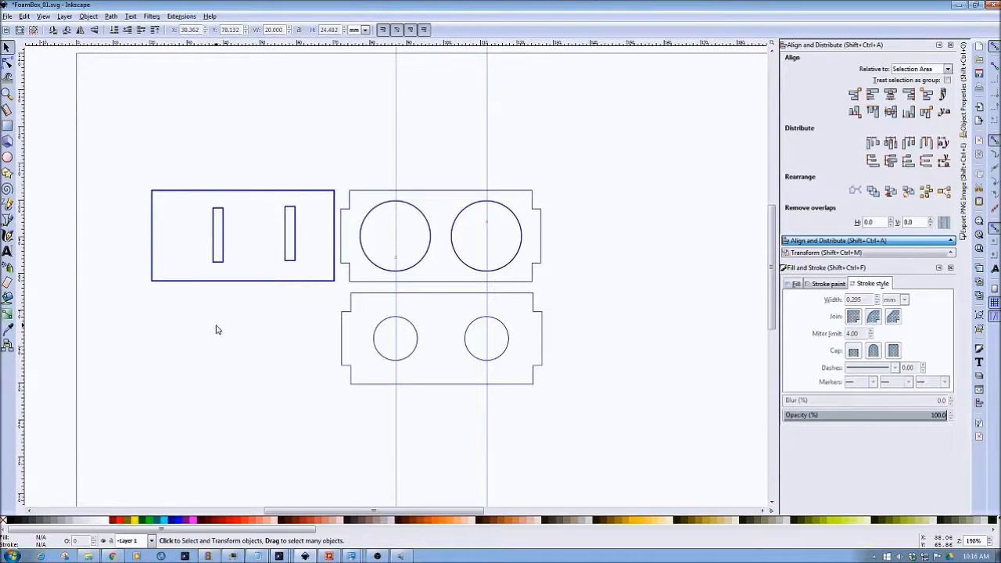
Centre the panel rectangle and its two slots on a common horizontal axis.
{"action": "left_click_drag", "start_coordinate": [123, 163], "coordinate": [337, 303]}
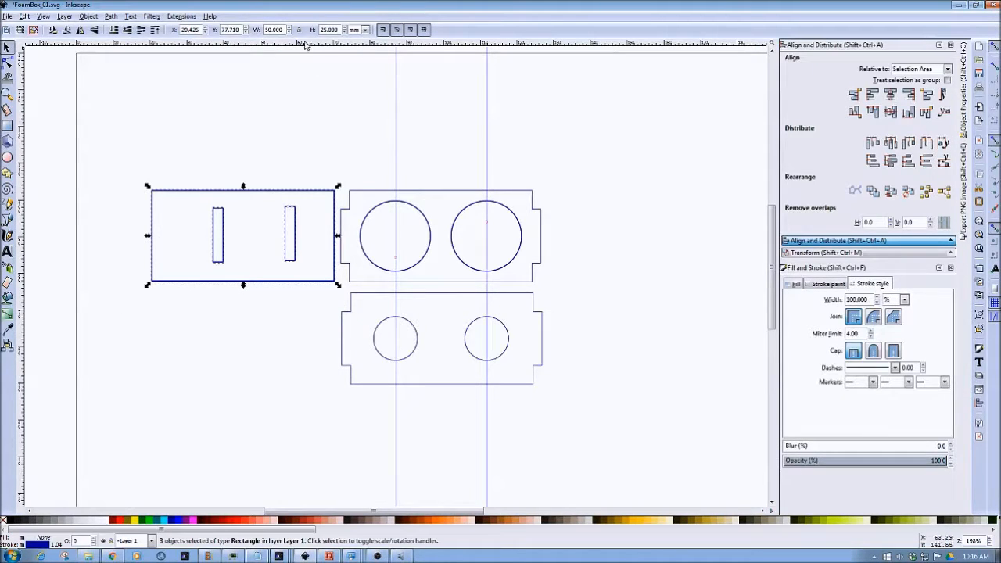
{"action": "left_click", "coordinate": [890, 113]}
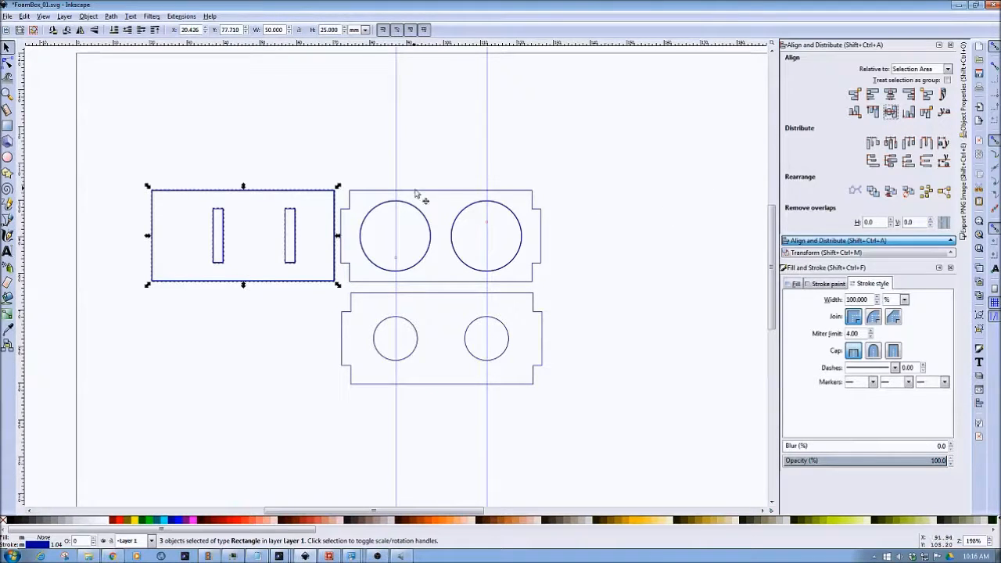
{"action": "left_click", "coordinate": [617, 197]}
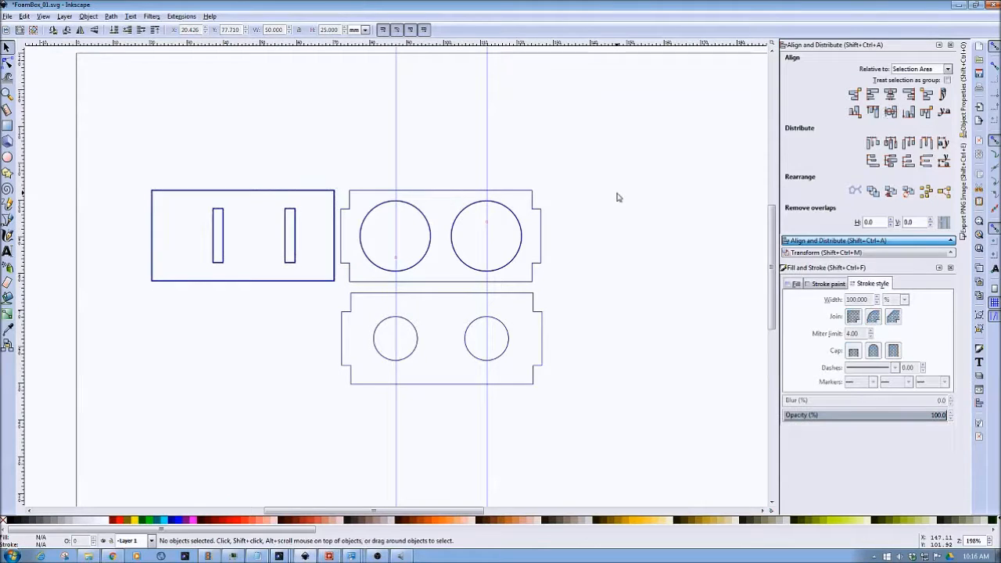
Set the stroke width of the slotted panel's outer rectangle to 0.25 mm.
{"action": "left_click", "coordinate": [269, 281]}
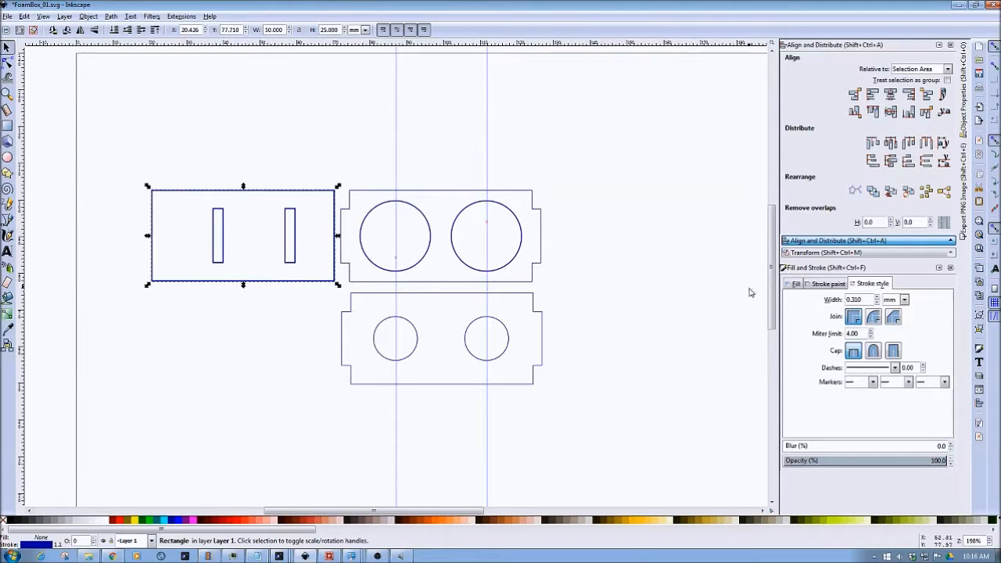
{"action": "double_click", "coordinate": [852, 299]}
{"action": "type", "text": "0.25"}
{"action": "key", "text": "Return"}
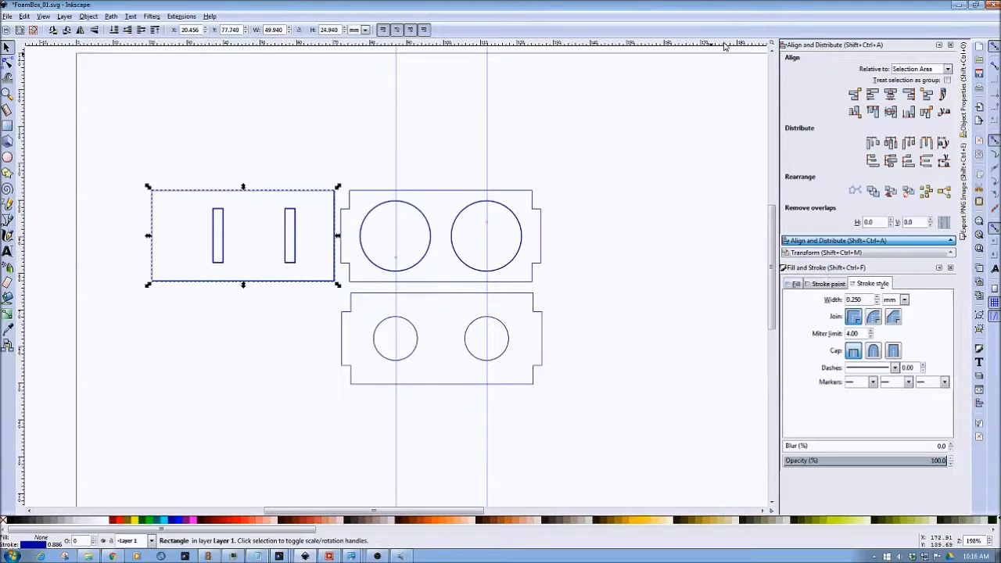
Set the stroke width of both slot rectangles to 0.25 mm, one after the other.
{"action": "left_click", "coordinate": [218, 261]}
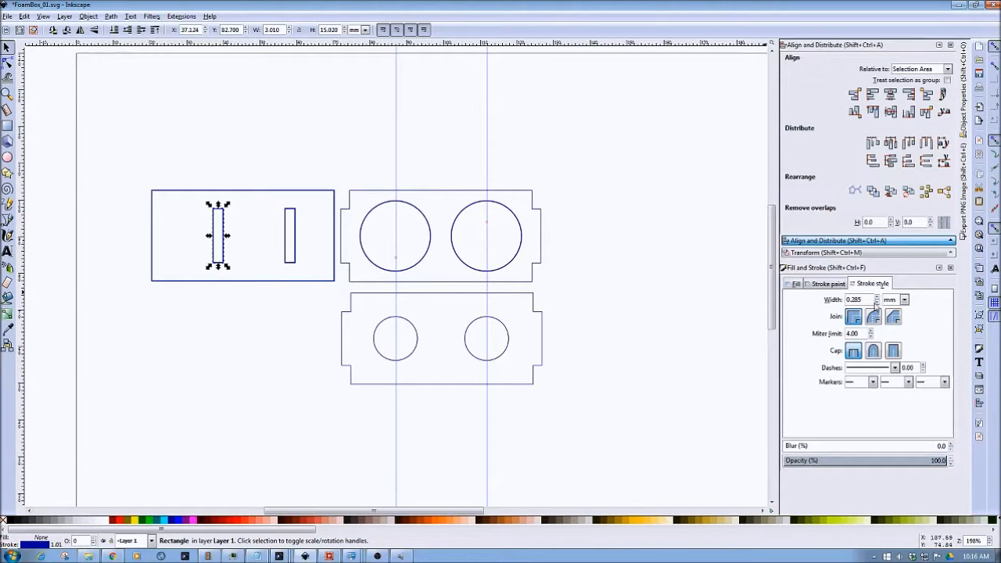
{"action": "double_click", "coordinate": [856, 299]}
{"action": "type", "text": "3"}
{"action": "left_click", "coordinate": [235, 416]}
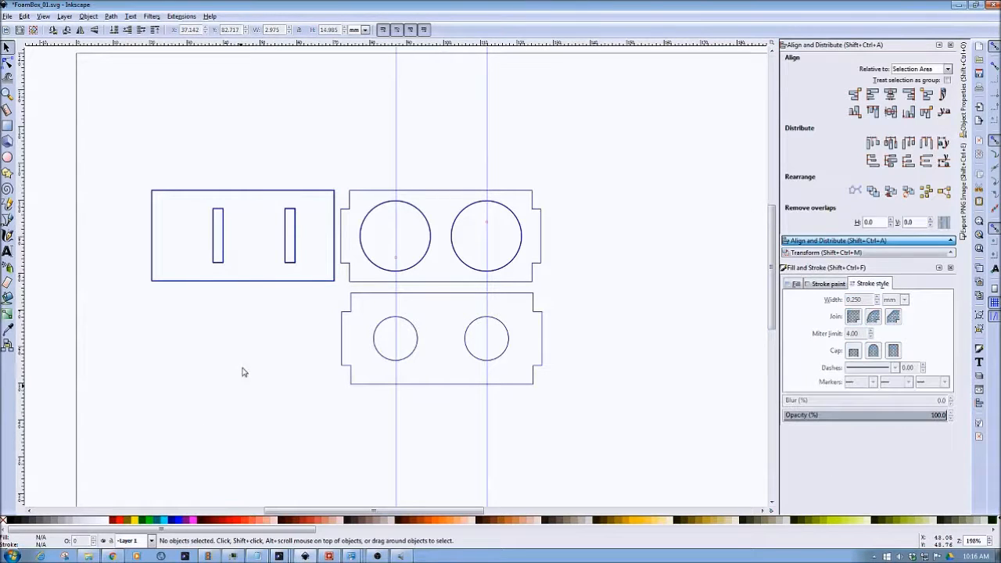
{"action": "left_click", "coordinate": [293, 264]}
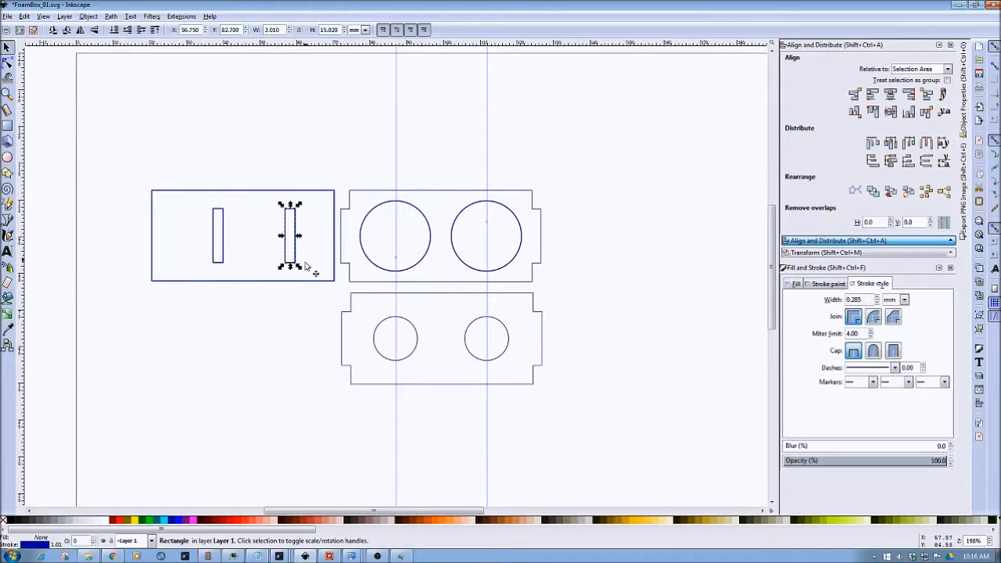
{"action": "left_click_drag", "start_coordinate": [859, 300], "coordinate": [845, 300]}
{"action": "type", "text": "."}
{"action": "key", "text": "Return"}
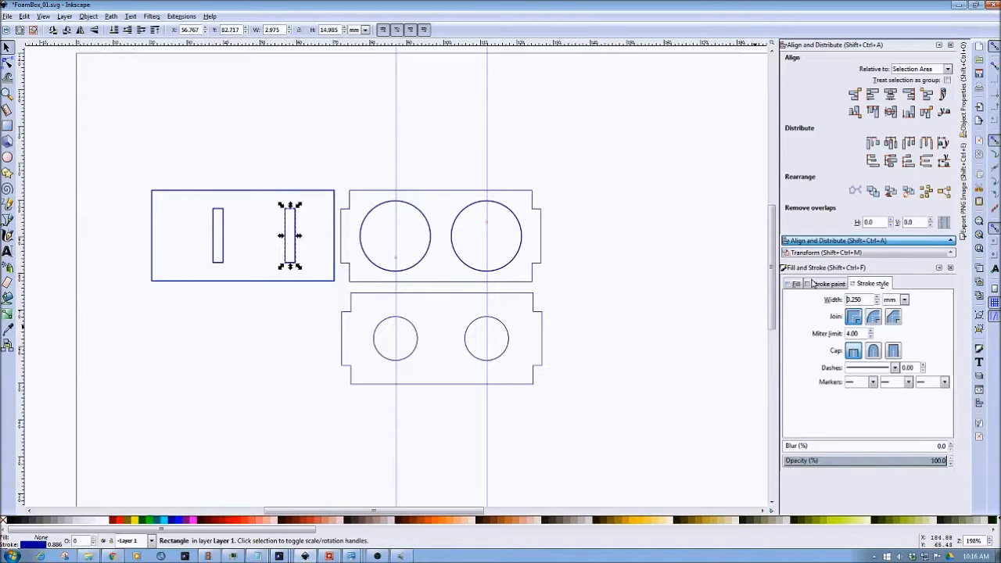
{"action": "left_click", "coordinate": [292, 377]}
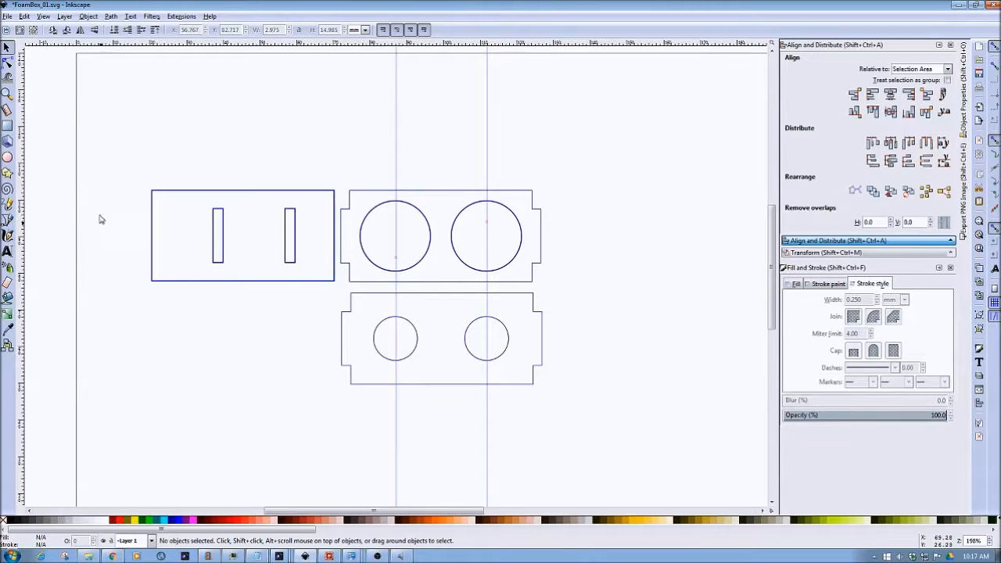
Draw a circle below the slotted panel's left end and set its width and height to 20 mm.
{"action": "left_click", "coordinate": [8, 158]}
{"action": "left_click_drag", "start_coordinate": [108, 295], "coordinate": [180, 373]}
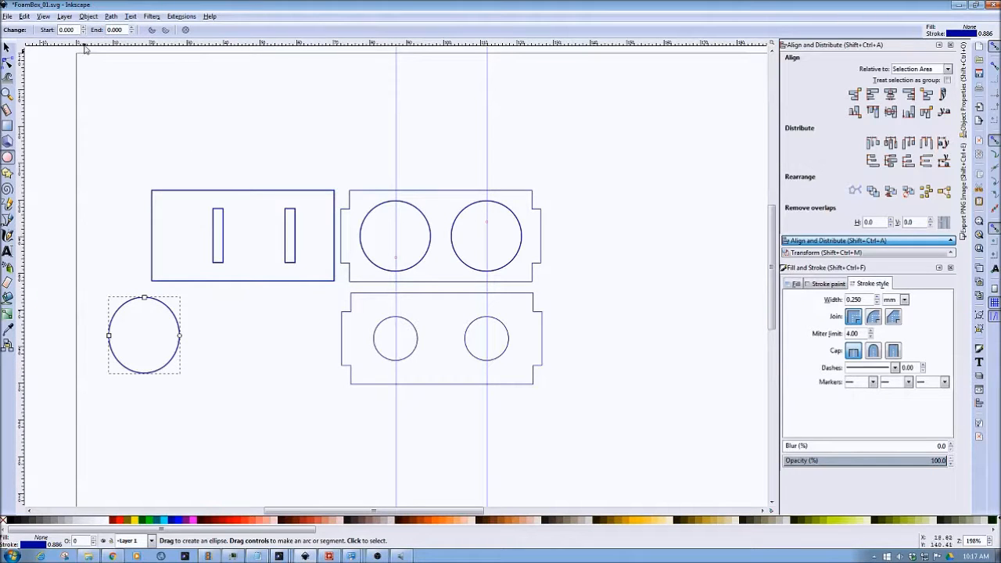
{"action": "left_click", "coordinate": [6, 47]}
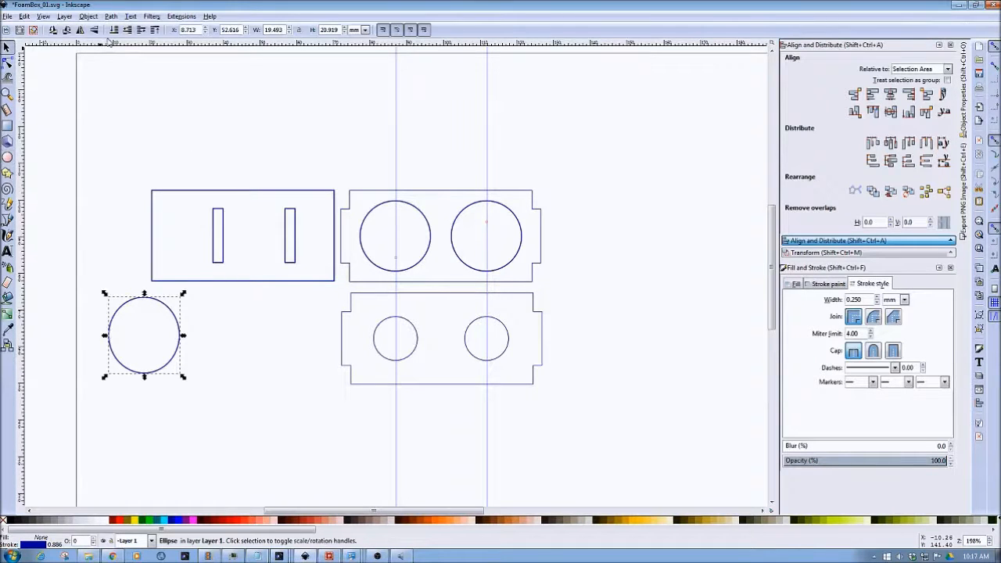
{"action": "double_click", "coordinate": [279, 30]}
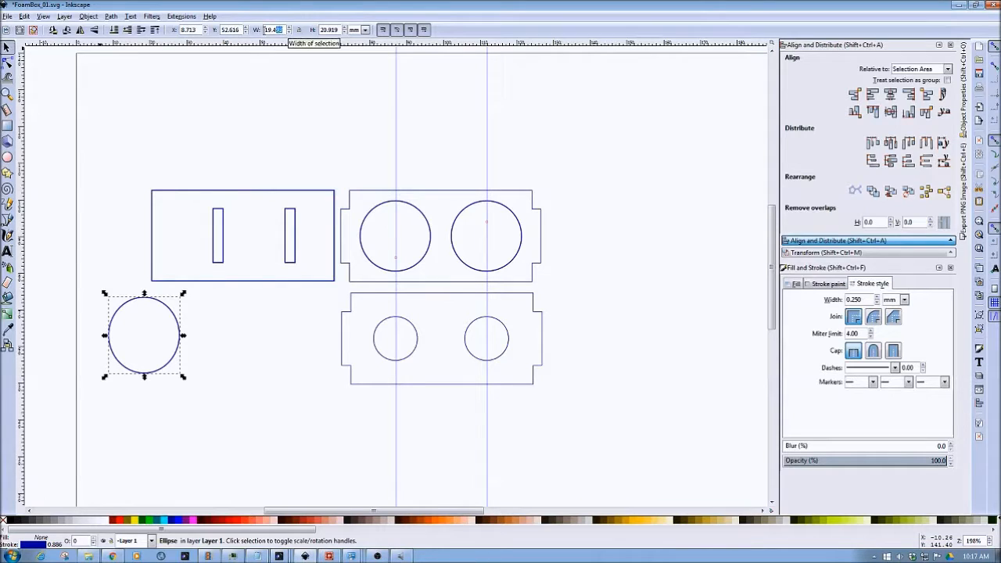
{"action": "type", "text": "2"}
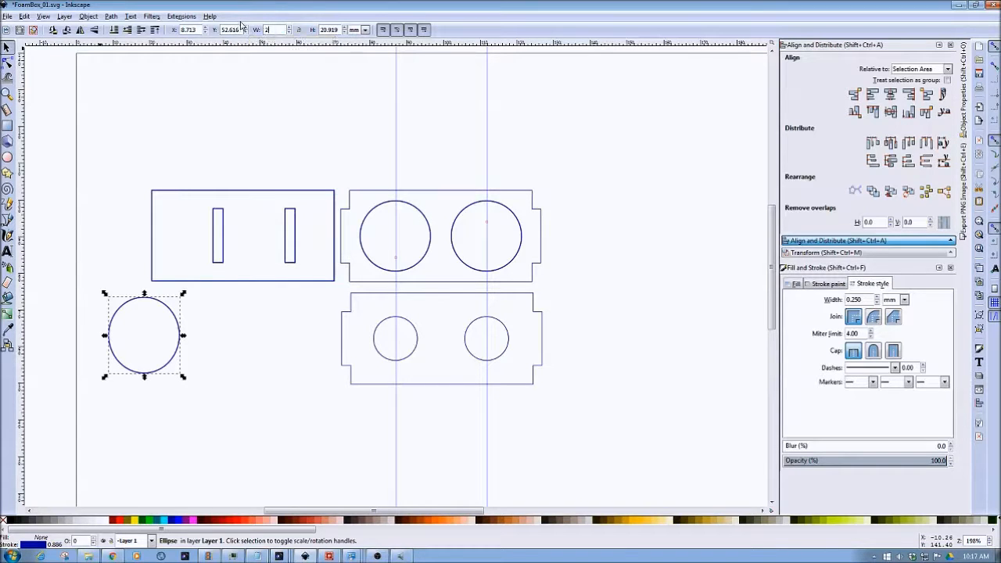
{"action": "type", "text": "0"}
{"action": "key", "text": "Return"}
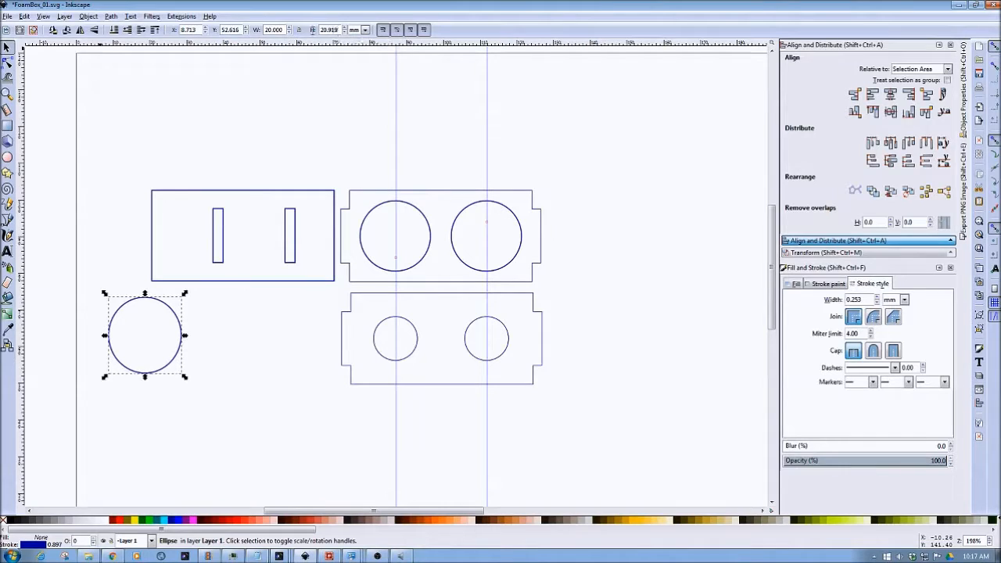
{"action": "double_click", "coordinate": [334, 29]}
{"action": "type", "text": "20"}
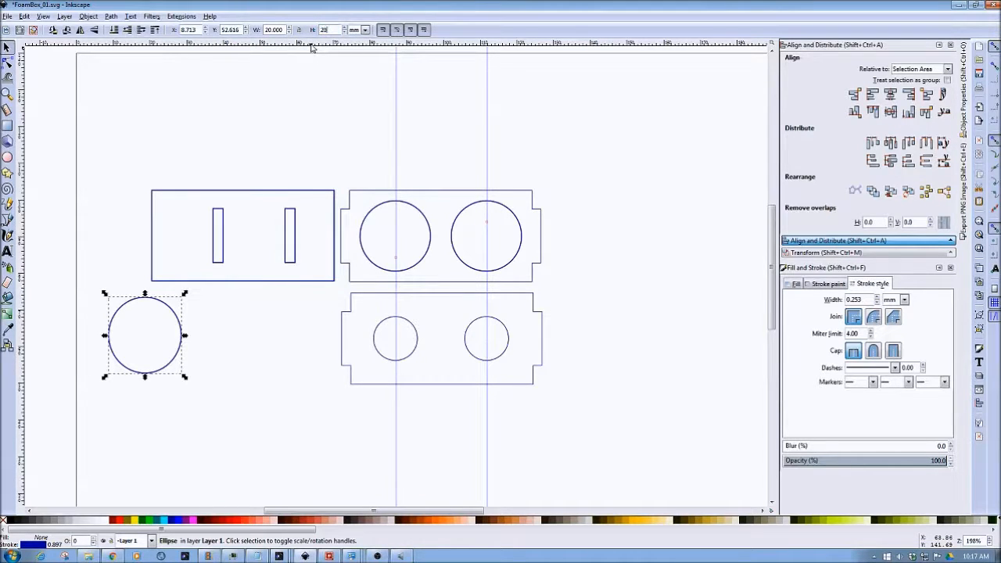
{"action": "key", "text": "Return"}
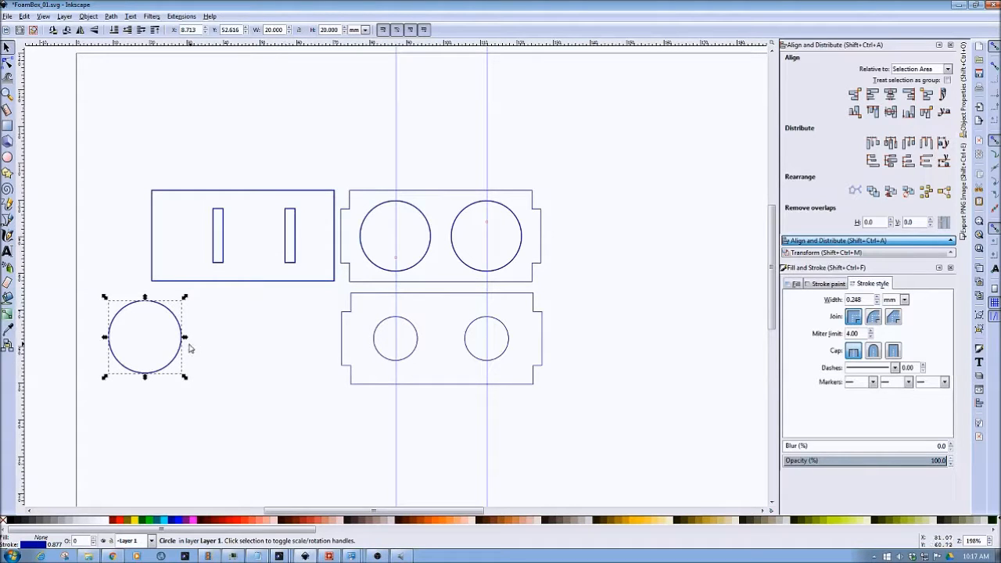
Move the 20 mm circle onto the slotted panel so it is centred on the midpoint of the panel's left edge.
{"action": "left_click_drag", "start_coordinate": [180, 327], "coordinate": [189, 224]}
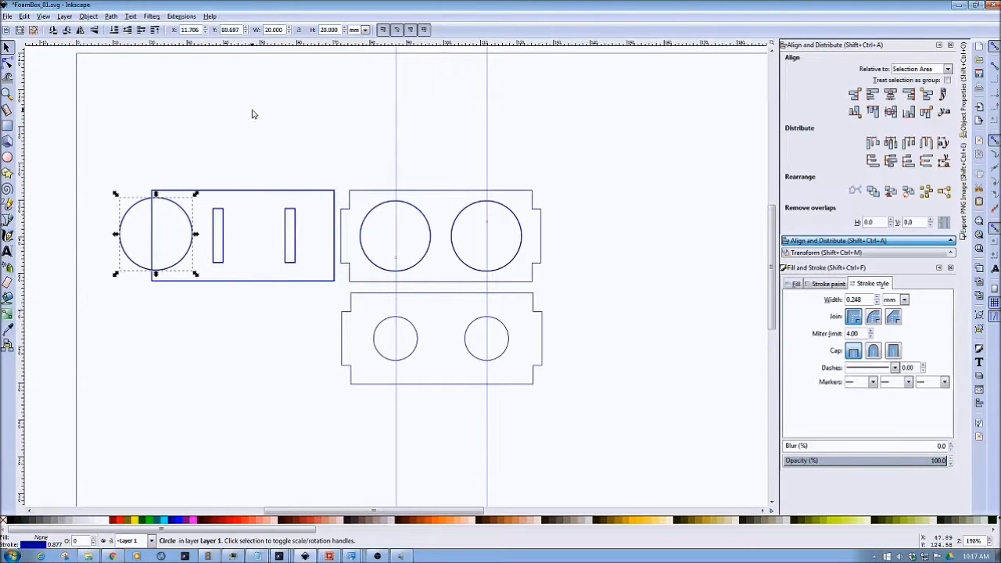
{"action": "key", "text": "Left"}
{"action": "key", "text": "Left"}
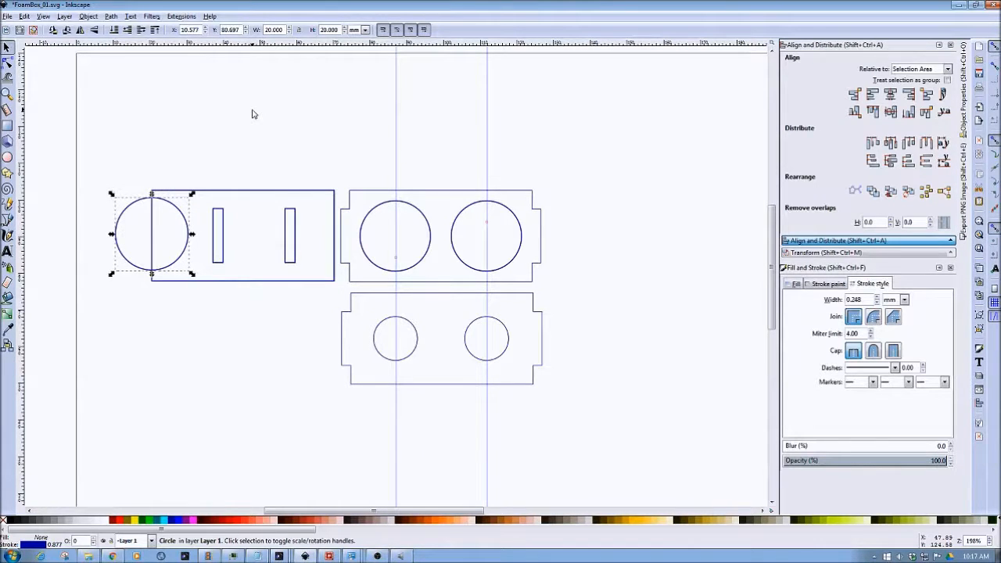
{"action": "key", "text": "Down"}
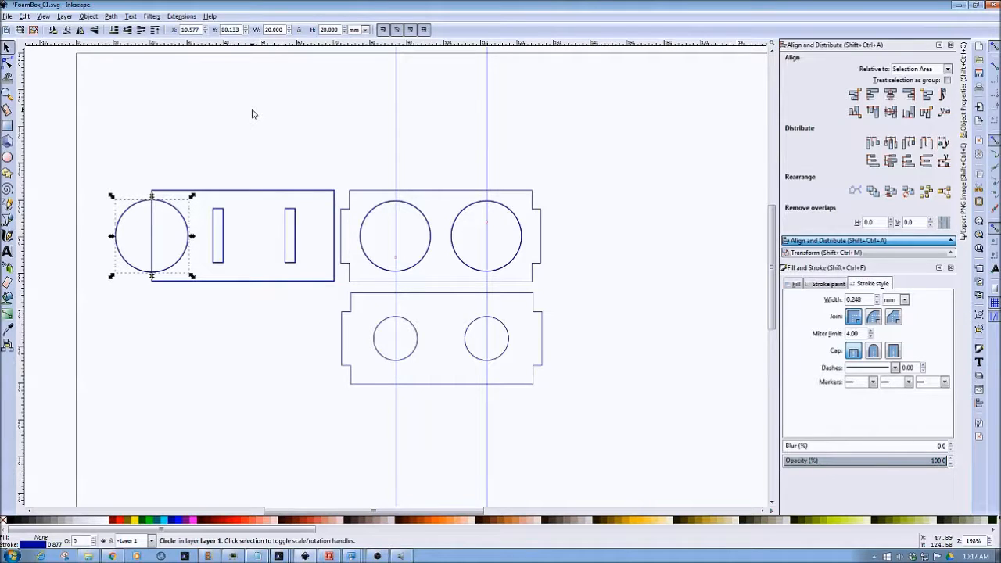
{"action": "left_click", "coordinate": [93, 167]}
Try a Difference on the circle, panel rectangle and both slots selected together.
{"action": "mouse_move", "coordinate": [96, 156]}
{"action": "left_mouse_down"}
{"action": "mouse_move", "coordinate": [286, 306]}
{"action": "mouse_move", "coordinate": [335, 290]}
{"action": "mouse_move", "coordinate": [337, 299]}
{"action": "left_mouse_up"}
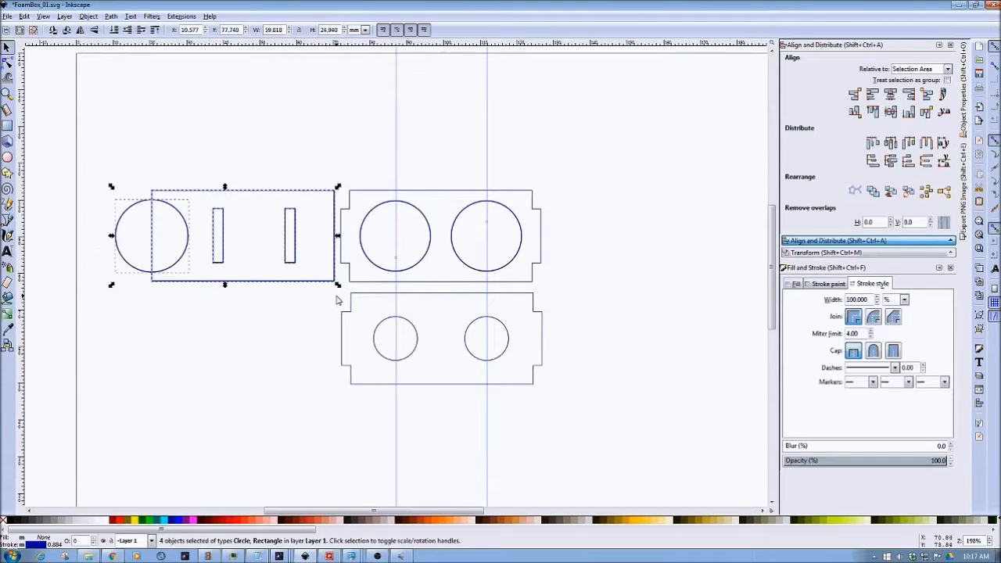
{"action": "left_click", "coordinate": [250, 370]}
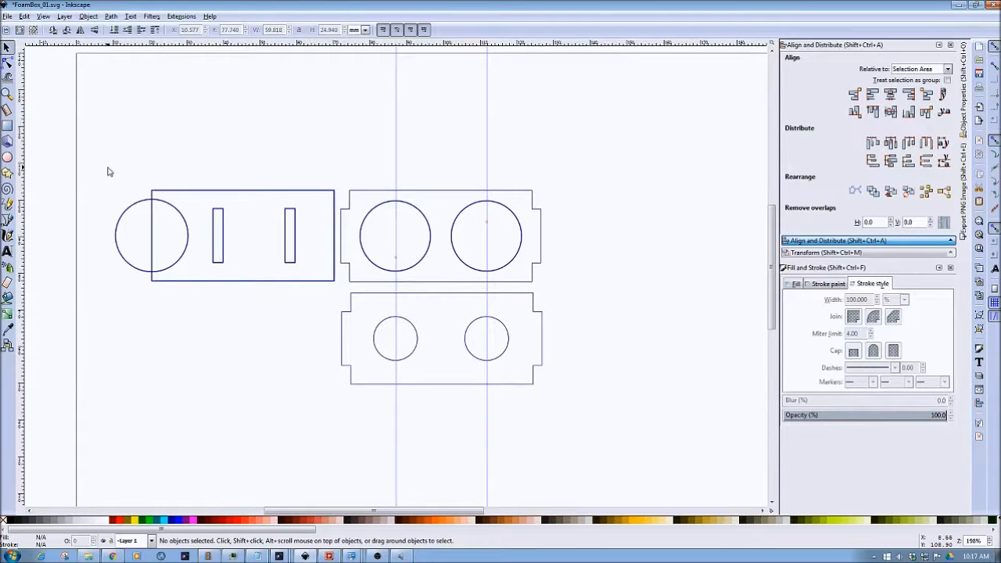
{"action": "left_click_drag", "start_coordinate": [108, 167], "coordinate": [340, 310]}
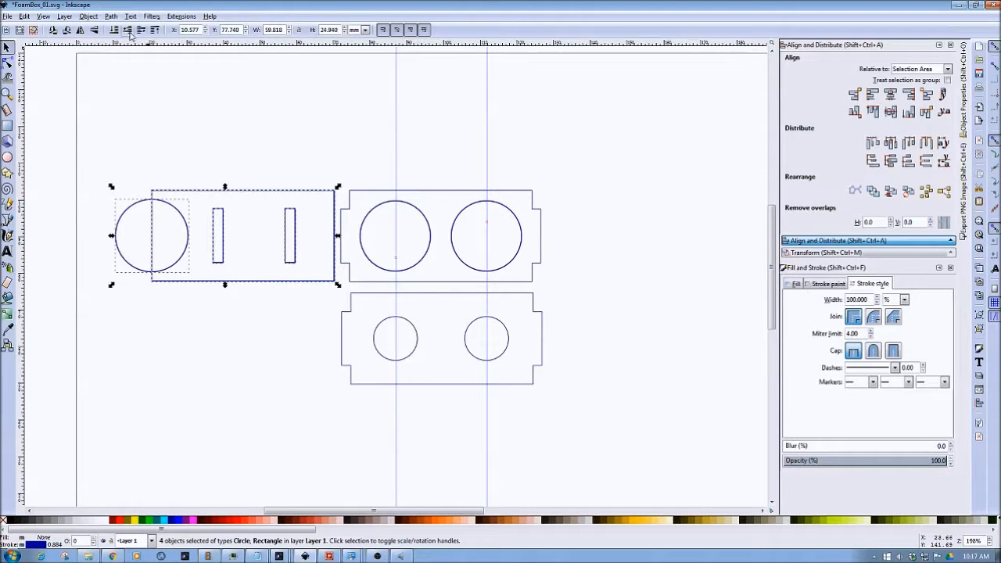
{"action": "left_click", "coordinate": [112, 17]}
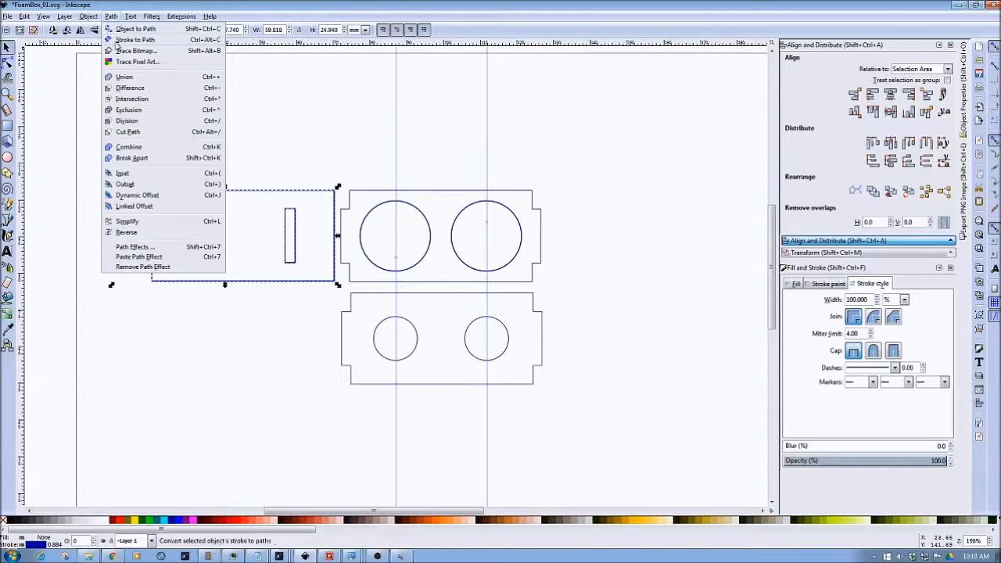
{"action": "left_click", "coordinate": [125, 87]}
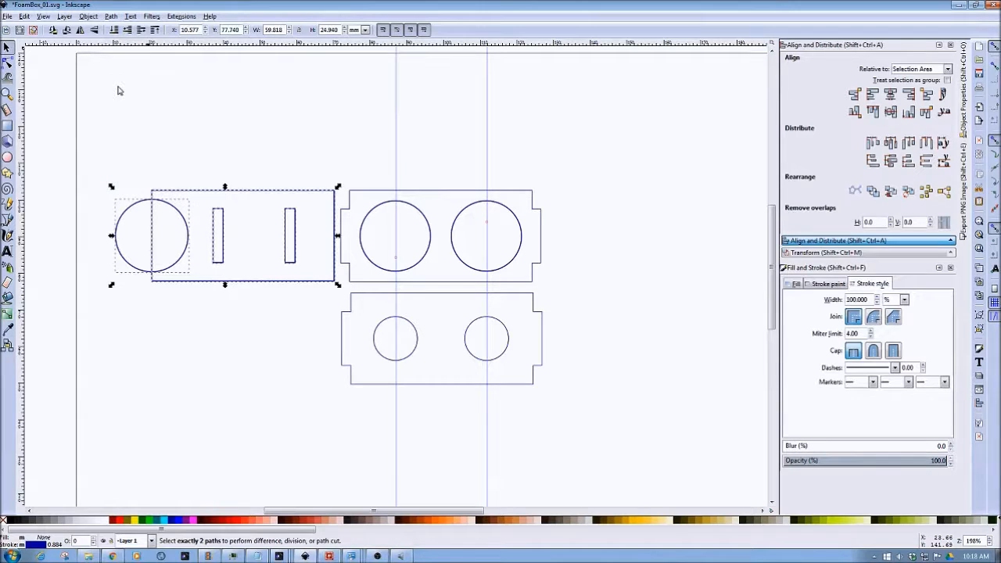
{"action": "left_click", "coordinate": [134, 125]}
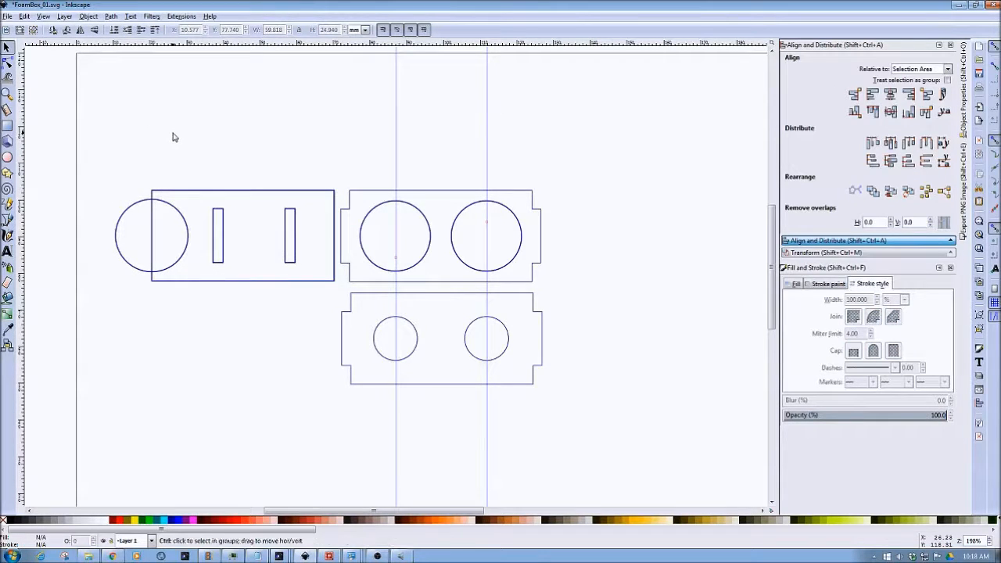
Try Cut Path on the circle, panel rectangle and both slots selected together.
{"action": "left_click_drag", "start_coordinate": [106, 166], "coordinate": [339, 291]}
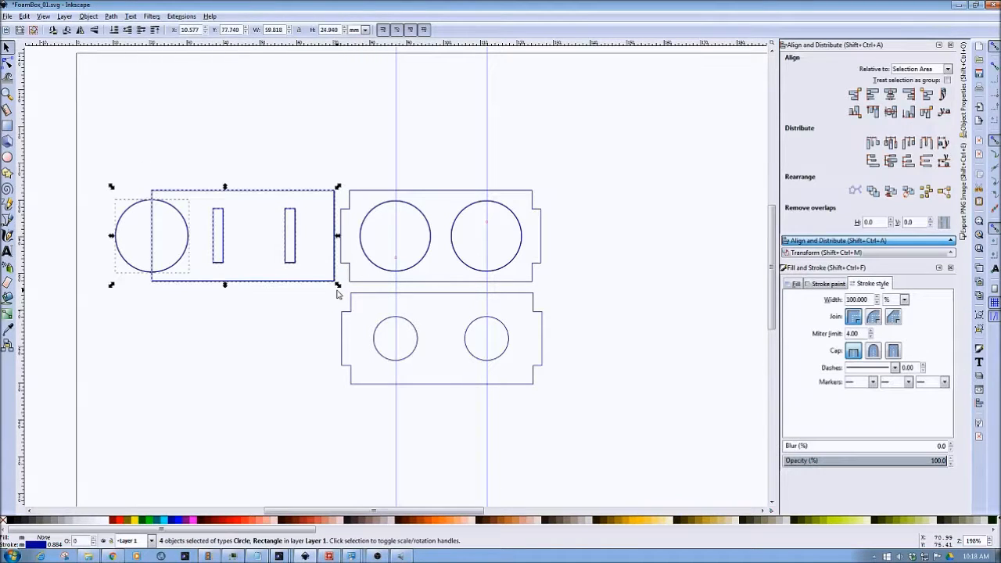
{"action": "left_click", "coordinate": [109, 18]}
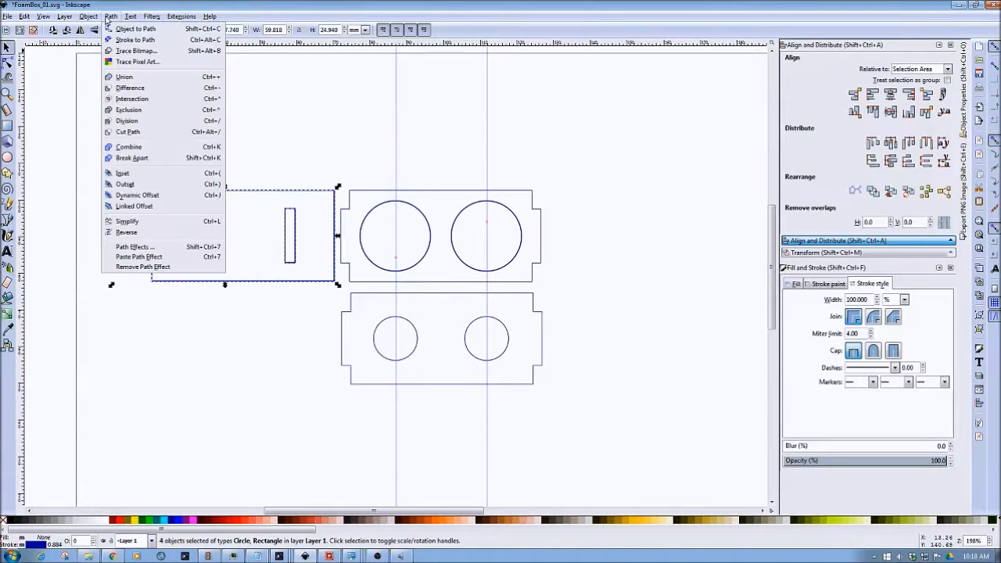
{"action": "left_click", "coordinate": [125, 132]}
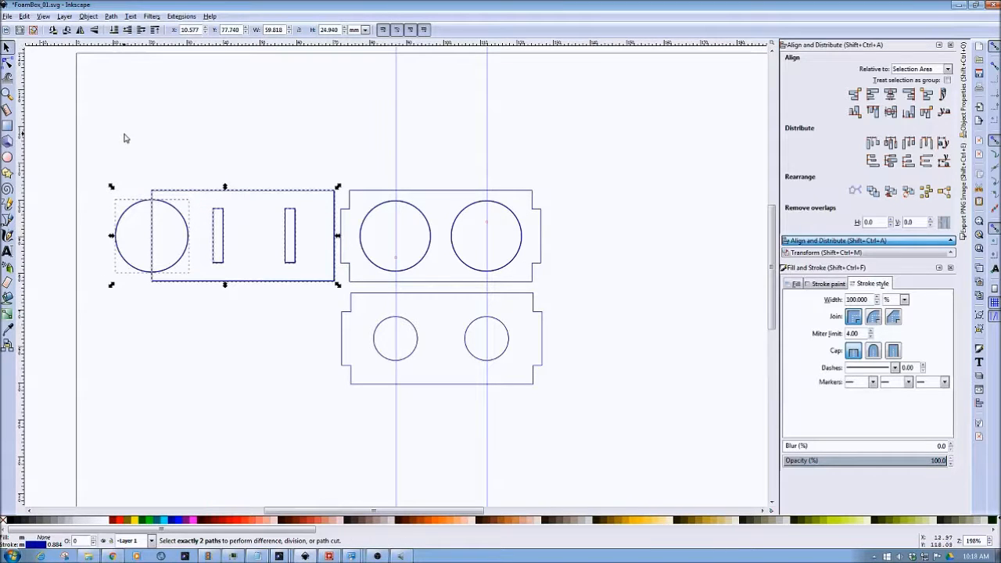
{"action": "key", "text": "Escape"}
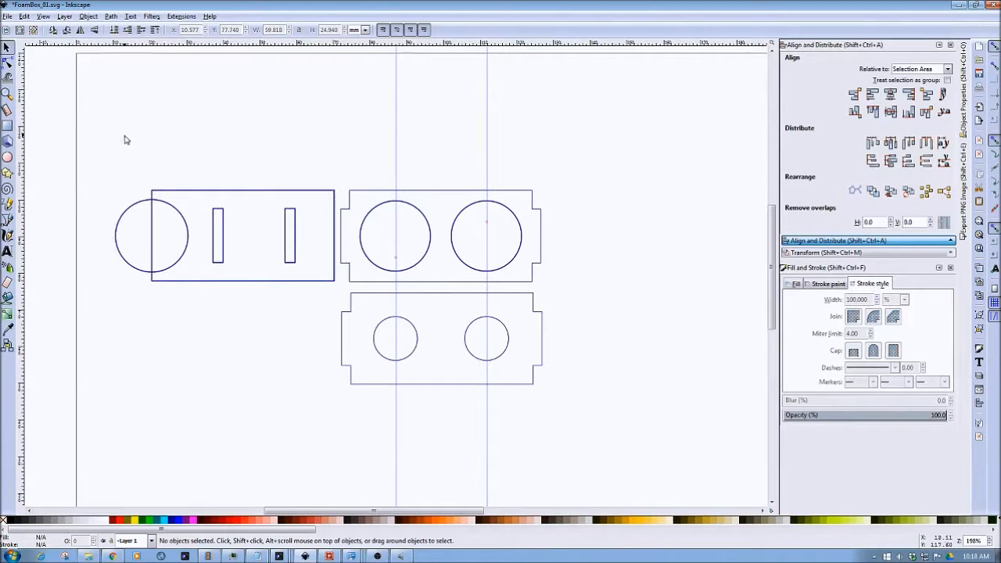
Subtract the circle from the panel rectangle with Difference, cutting a half-round notch into its left edge.
{"action": "left_click", "coordinate": [174, 196]}
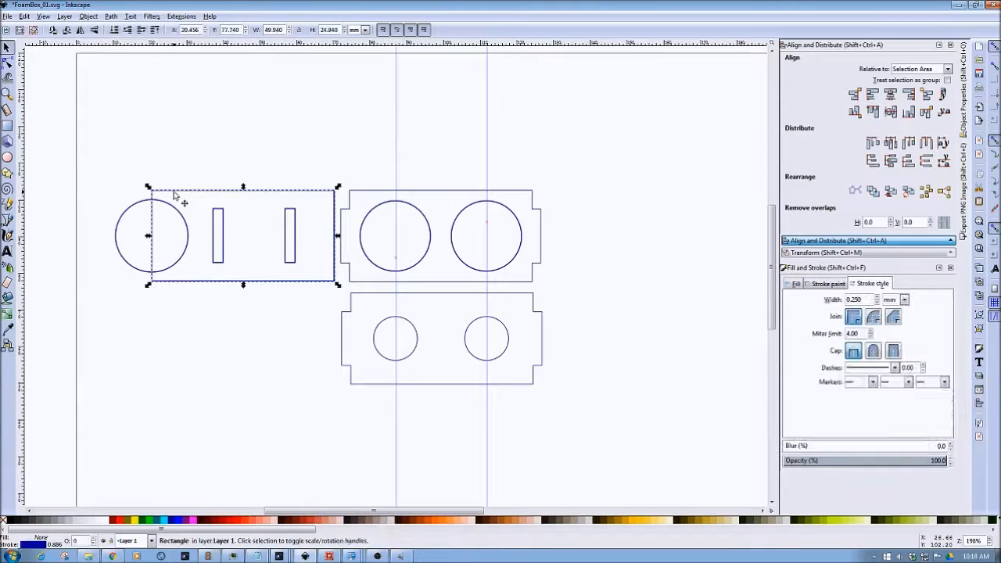
{"action": "left_click", "coordinate": [130, 209], "text": "shift"}
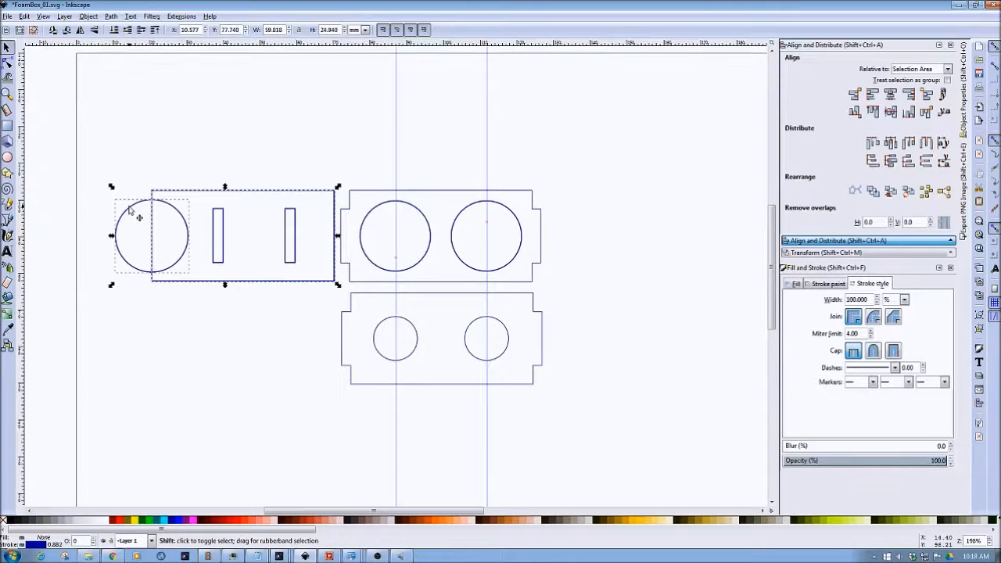
{"action": "left_click", "coordinate": [110, 16]}
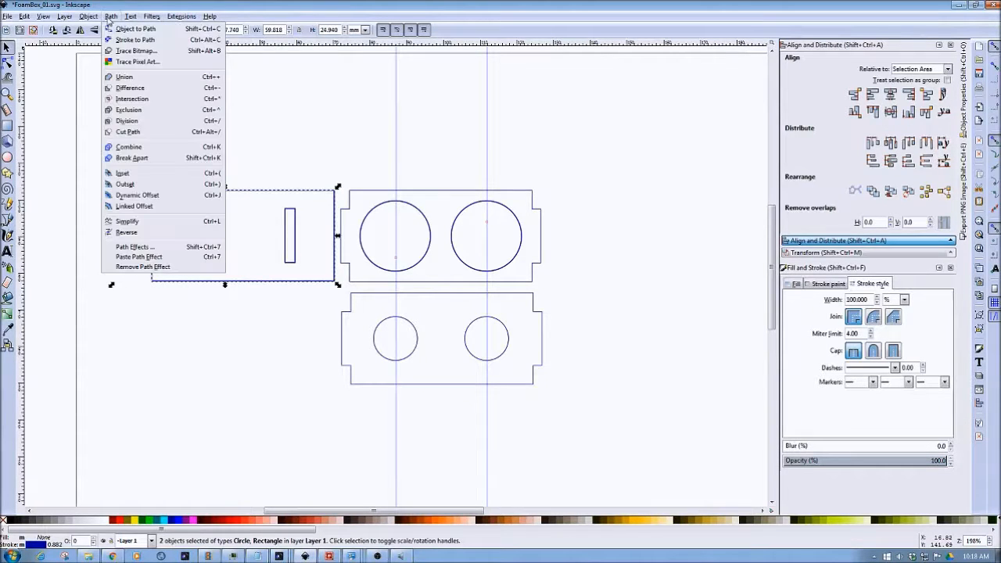
{"action": "left_click", "coordinate": [131, 88]}
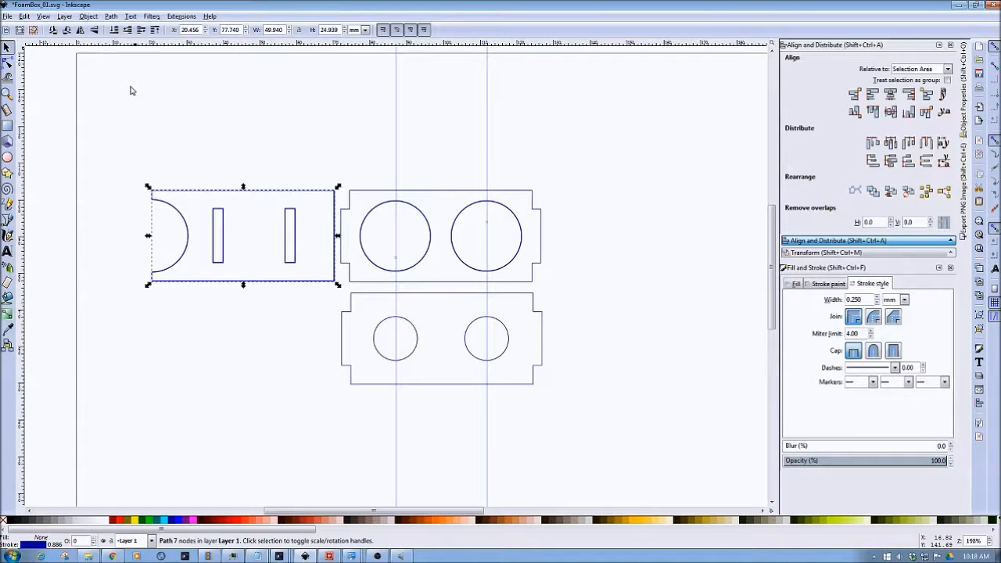
{"action": "left_click", "coordinate": [131, 91]}
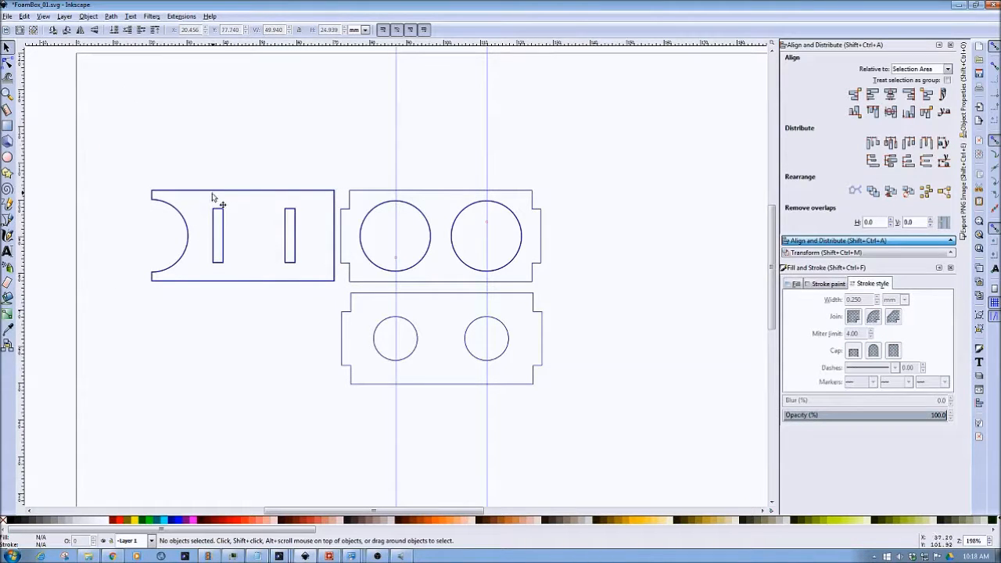
Try a Difference on the notched panel and both slots selected together.
{"action": "mouse_move", "coordinate": [127, 169]}
{"action": "left_mouse_down"}
{"action": "mouse_move", "coordinate": [206, 284]}
{"action": "mouse_move", "coordinate": [338, 300]}
{"action": "left_mouse_up"}
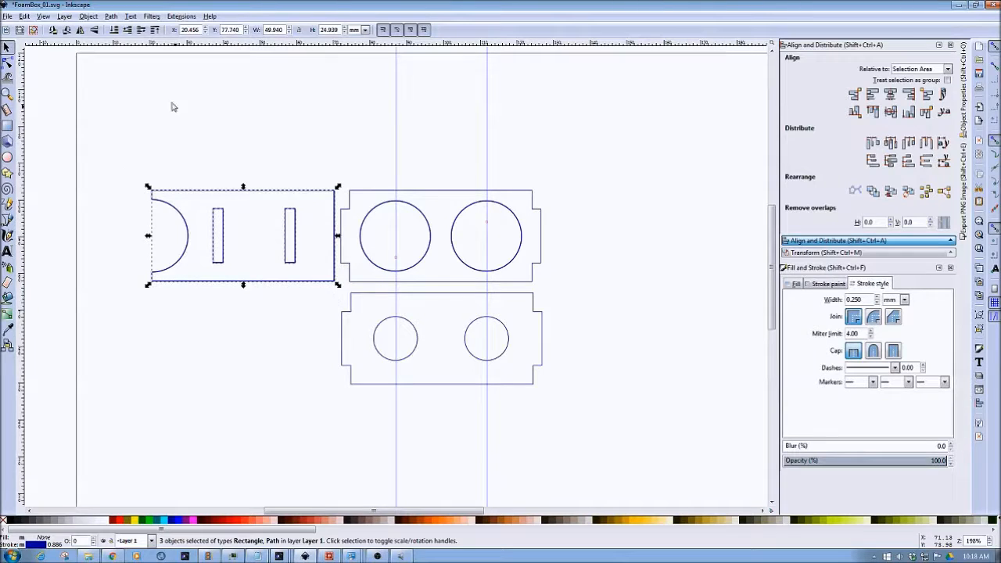
{"action": "left_click", "coordinate": [88, 16]}
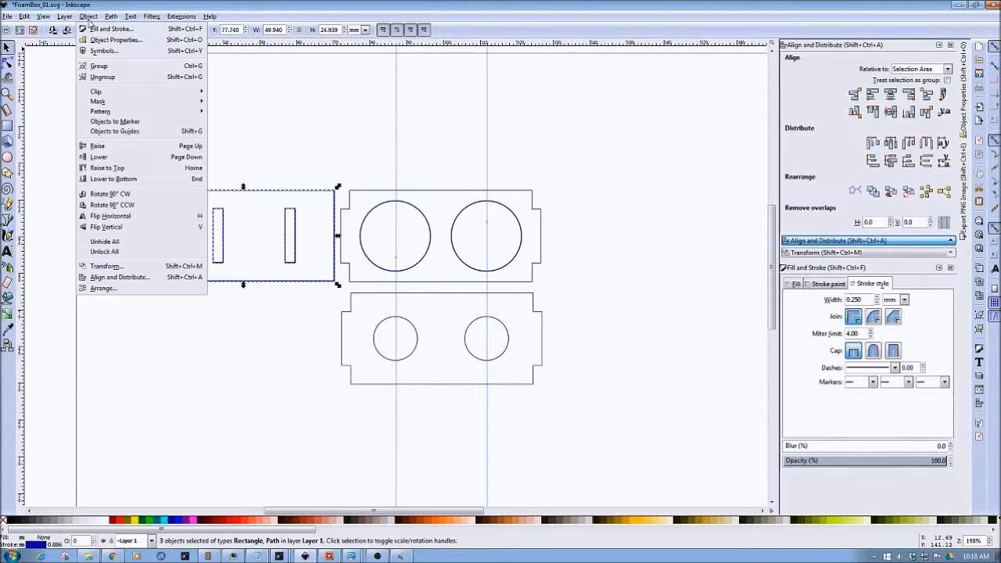
{"action": "mouse_move", "coordinate": [111, 16]}
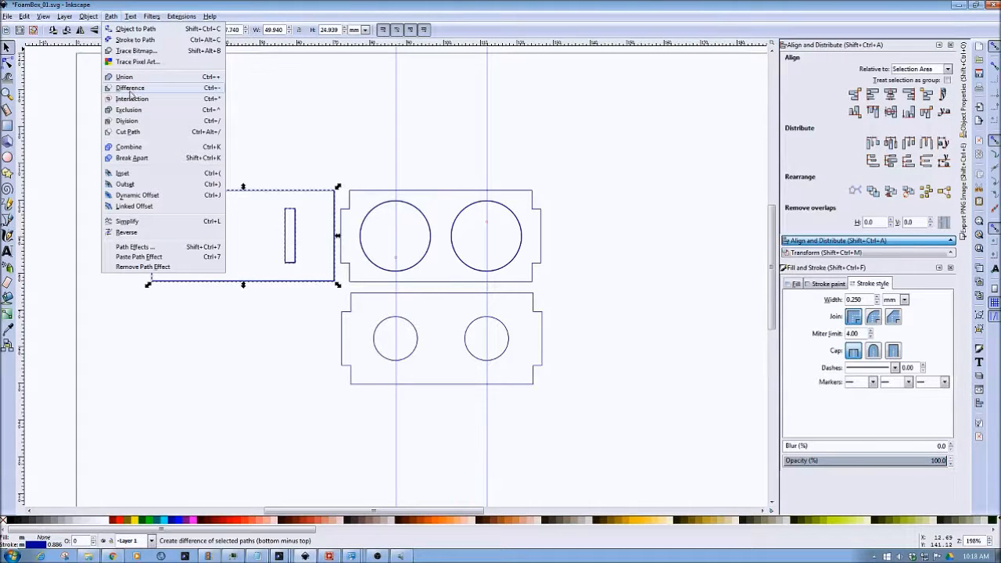
{"action": "left_click", "coordinate": [131, 88]}
{"action": "left_click", "coordinate": [186, 152]}
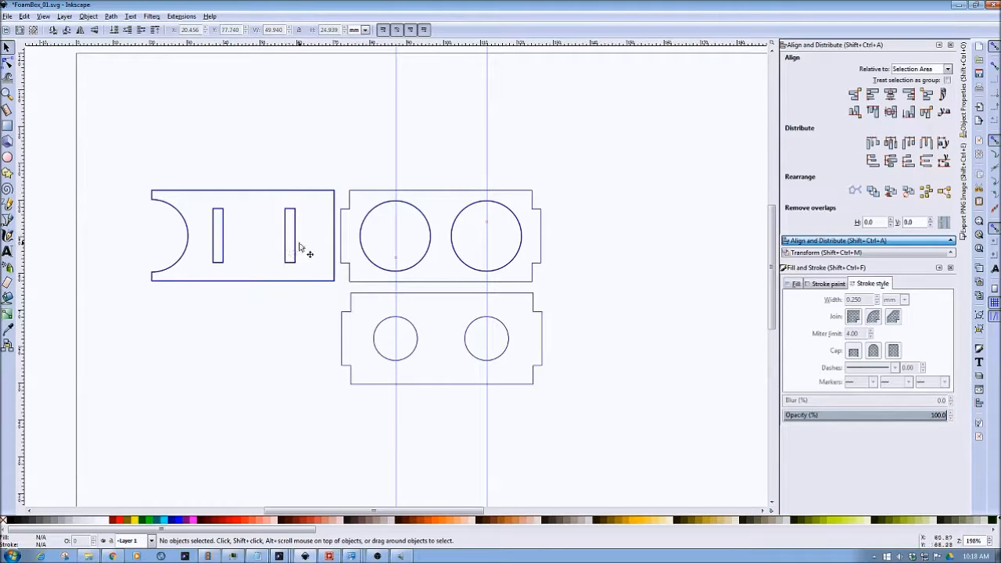
Try duplicating the notched panel outline above the original, and delete the copy.
{"action": "left_click", "coordinate": [232, 196]}
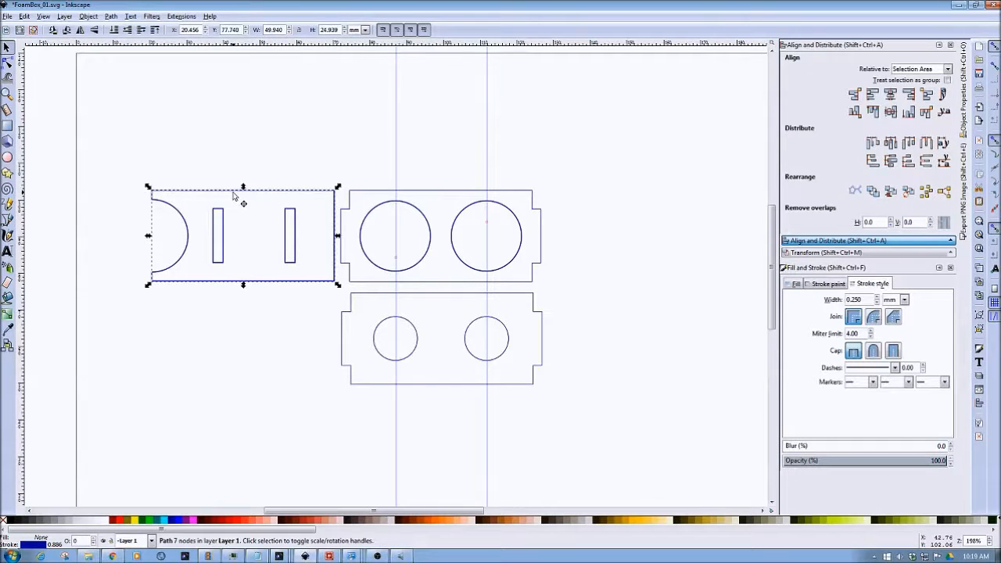
{"action": "key", "text": "ctrl+v"}
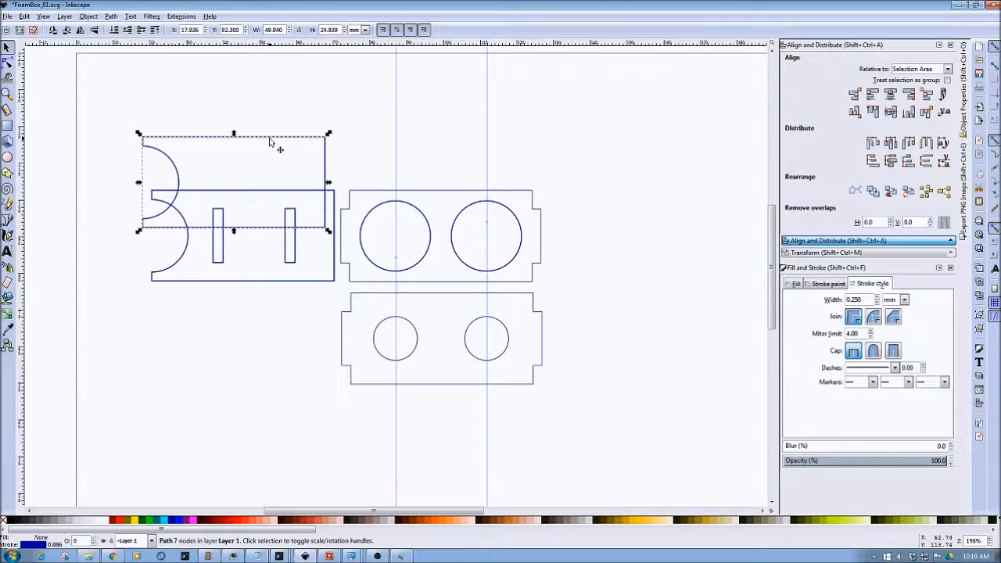
{"action": "left_click_drag", "start_coordinate": [273, 141], "coordinate": [286, 89]}
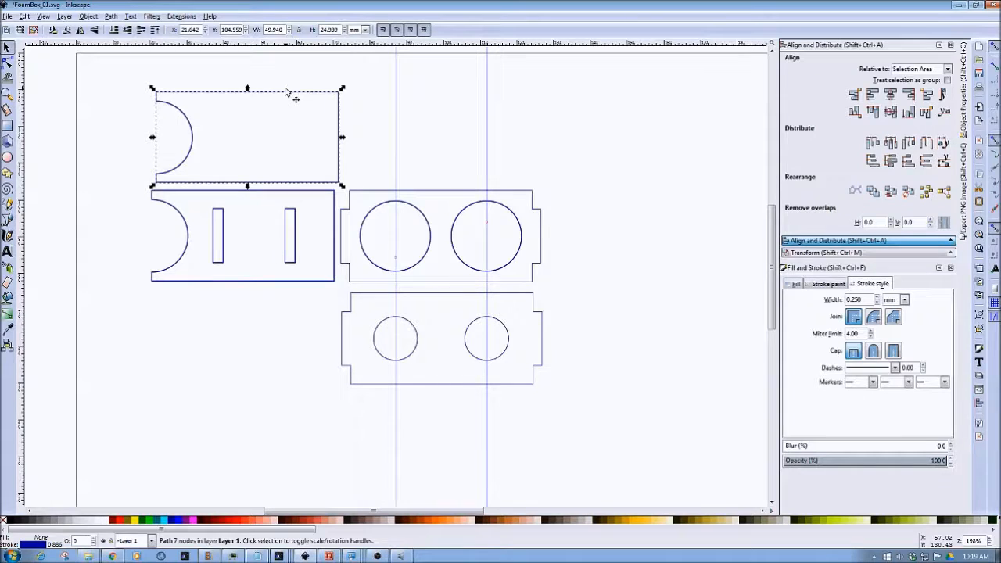
{"action": "key", "text": "Delete"}
Try Cut Path on the notched panel and its left slot, and undo it.
{"action": "left_click", "coordinate": [223, 226]}
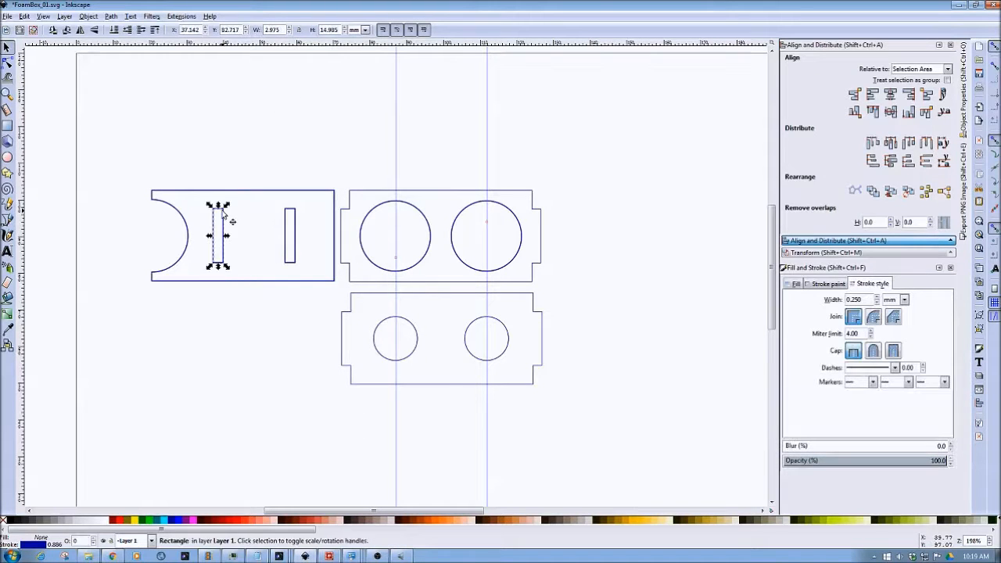
{"action": "left_click", "coordinate": [240, 193], "text": "shift"}
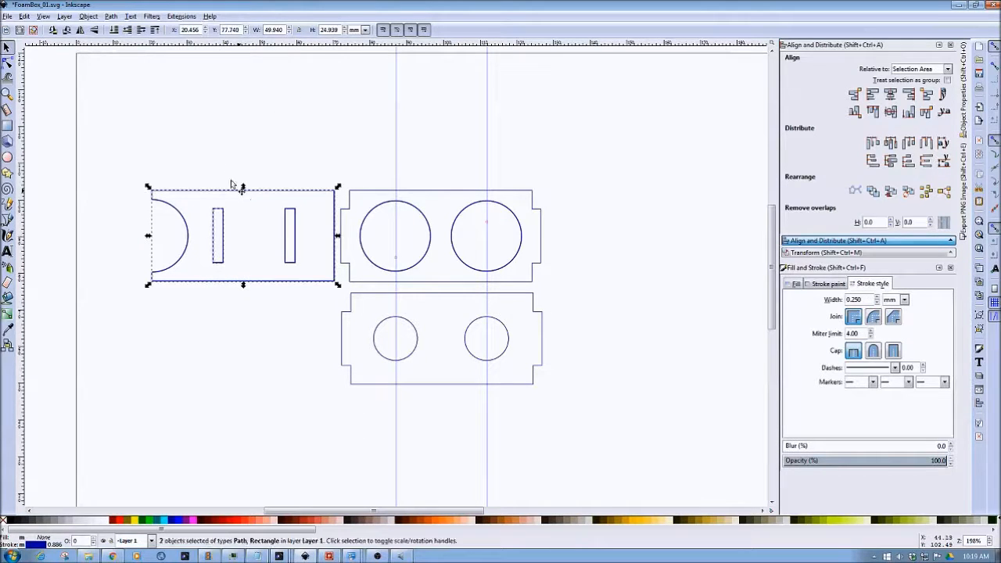
{"action": "left_click", "coordinate": [91, 20]}
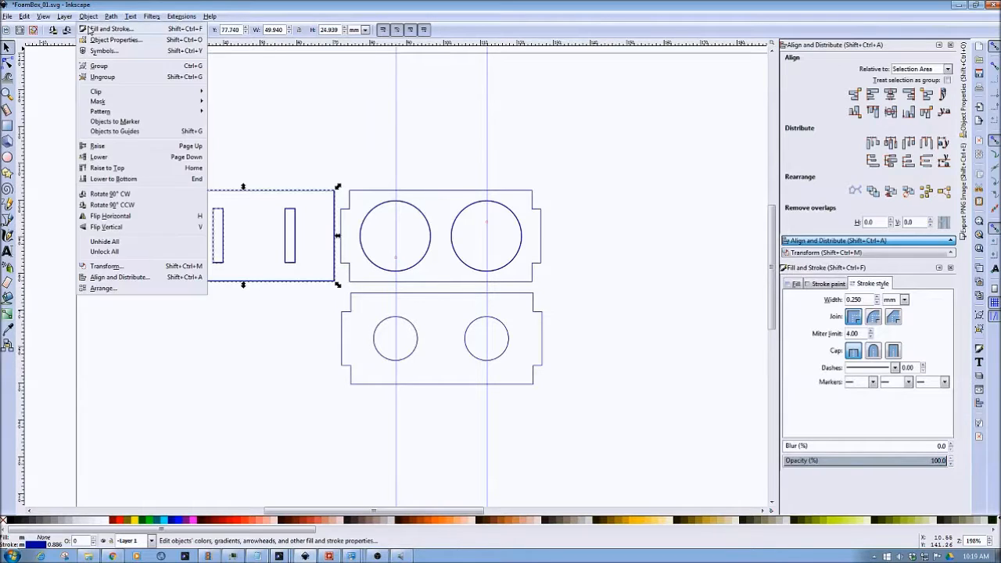
{"action": "mouse_move", "coordinate": [111, 17]}
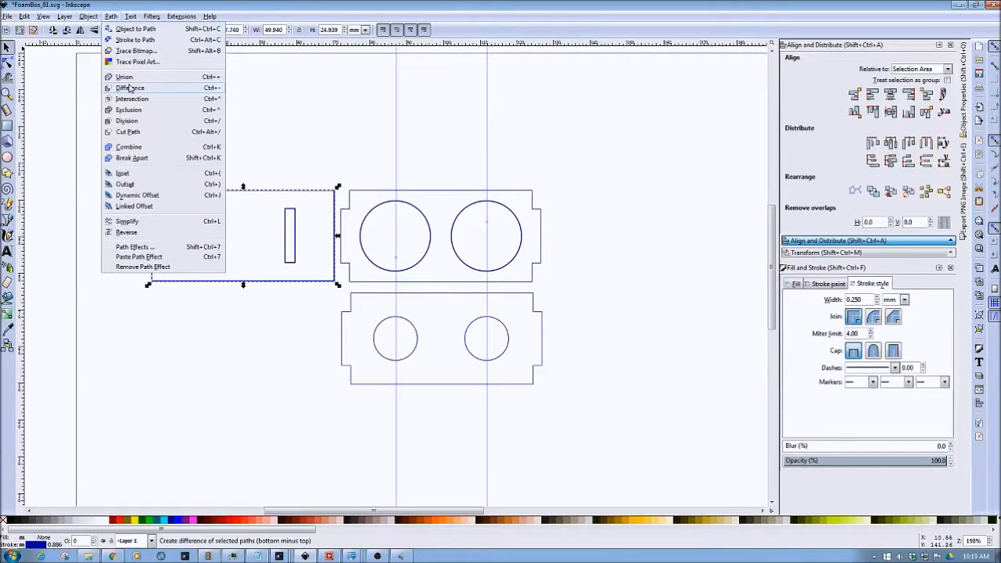
{"action": "left_click", "coordinate": [133, 131]}
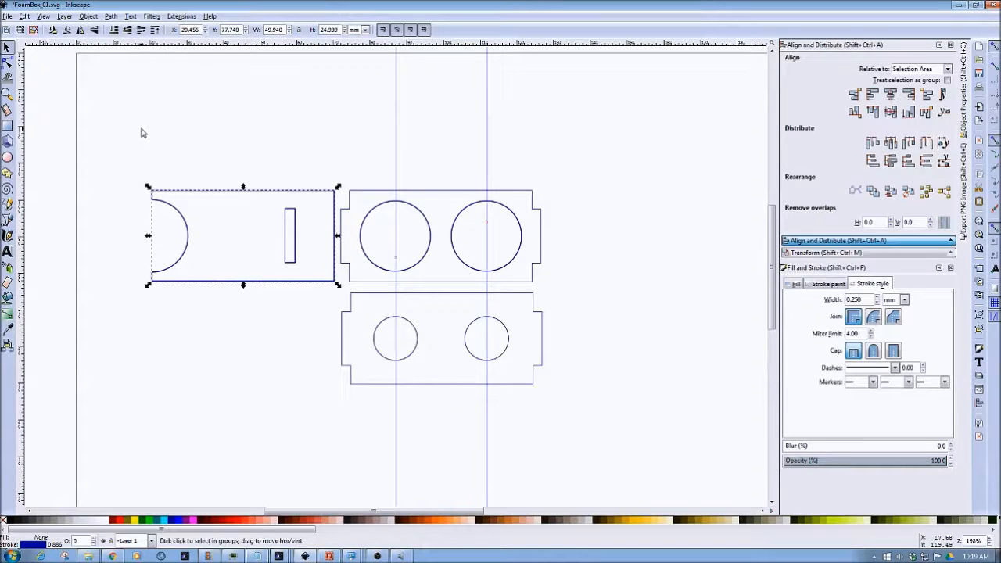
{"action": "left_click", "coordinate": [141, 132]}
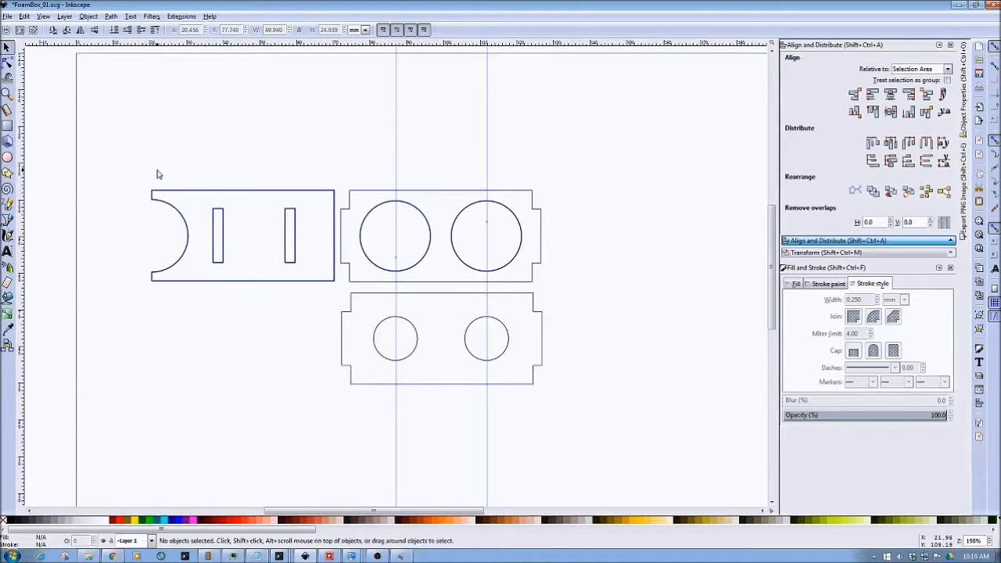
Subtract the left slot alone from the notched panel with Difference so both form one path.
{"action": "left_click", "coordinate": [190, 194]}
{"action": "left_click", "coordinate": [216, 212], "text": "shift"}
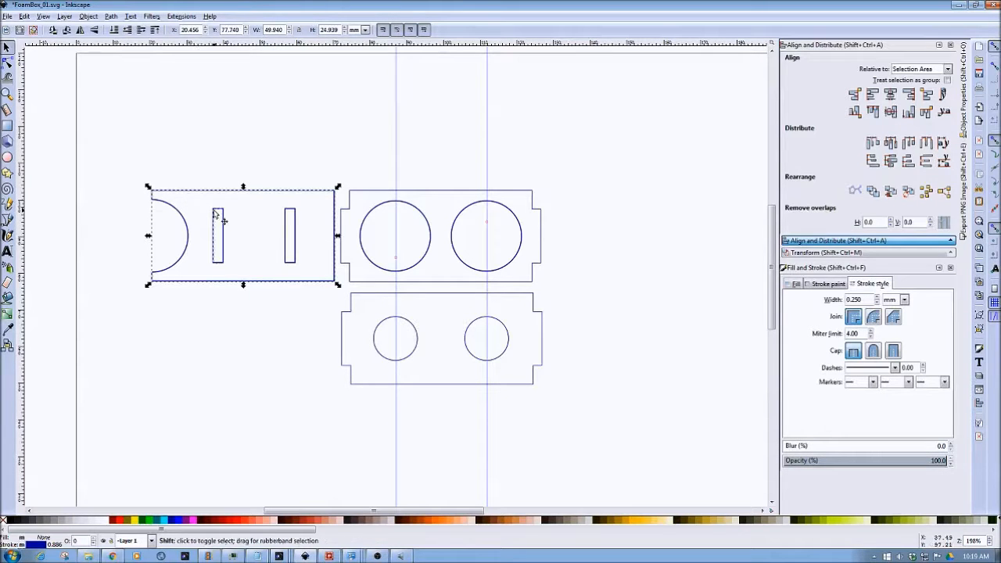
{"action": "left_click", "coordinate": [111, 16]}
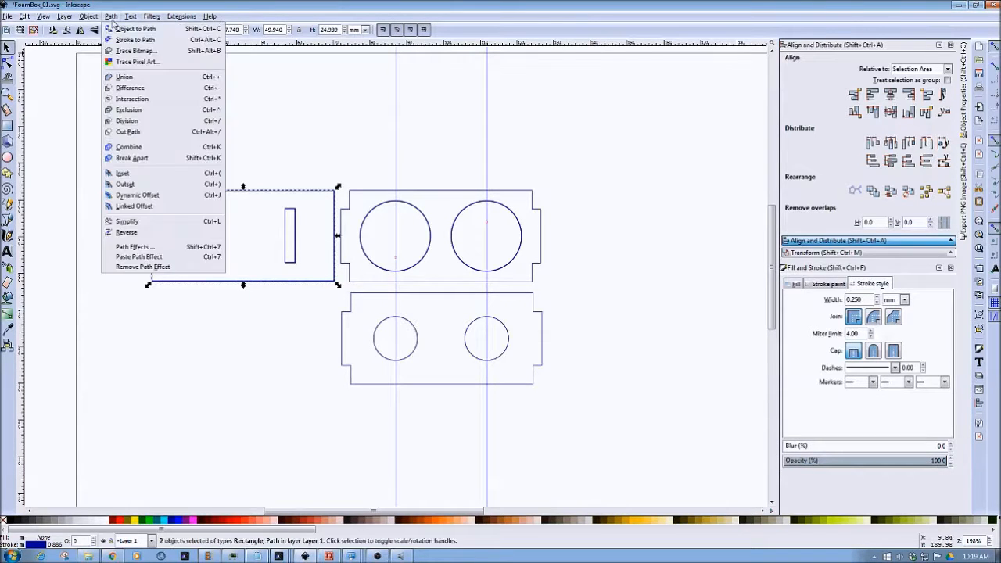
{"action": "left_click", "coordinate": [147, 88]}
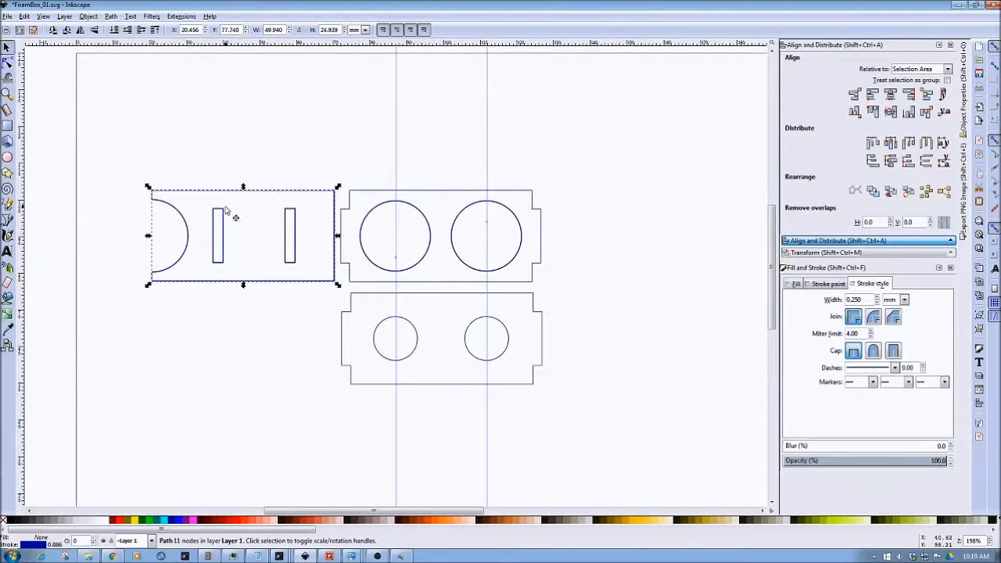
{"action": "left_click", "coordinate": [223, 157]}
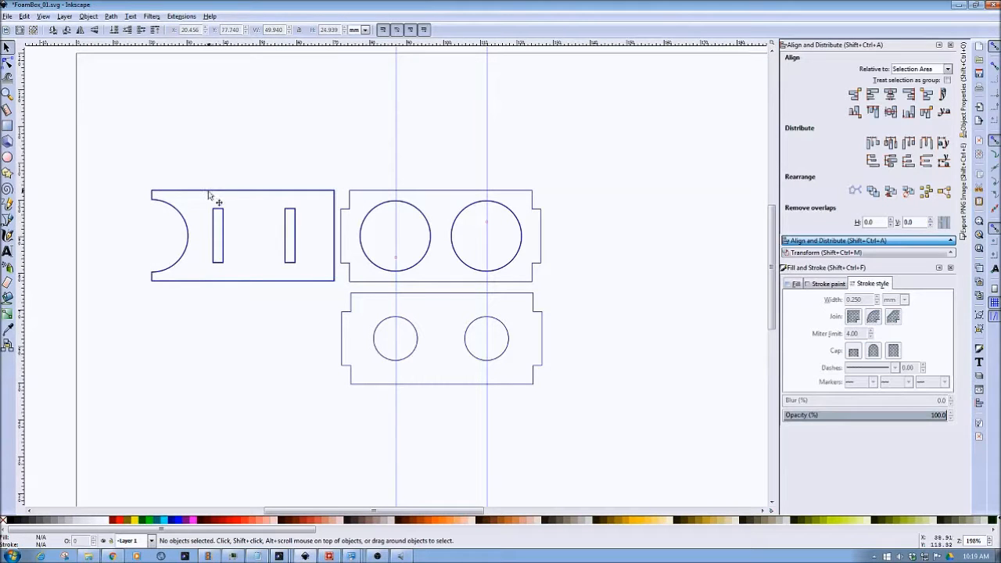
Subtract the right slot from the notched panel with Difference, merging it into the same path.
{"action": "left_click", "coordinate": [218, 213]}
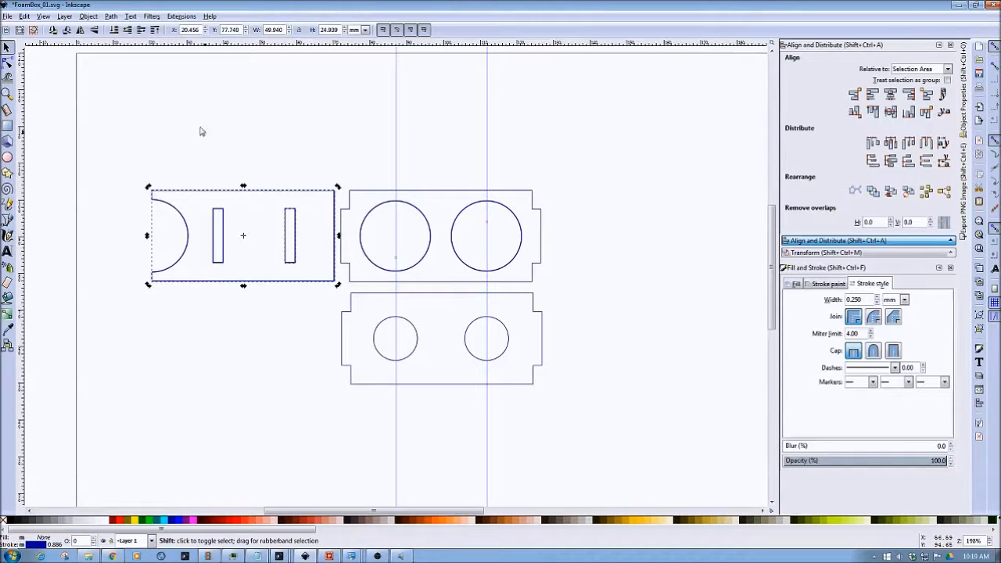
{"action": "left_click", "coordinate": [111, 16]}
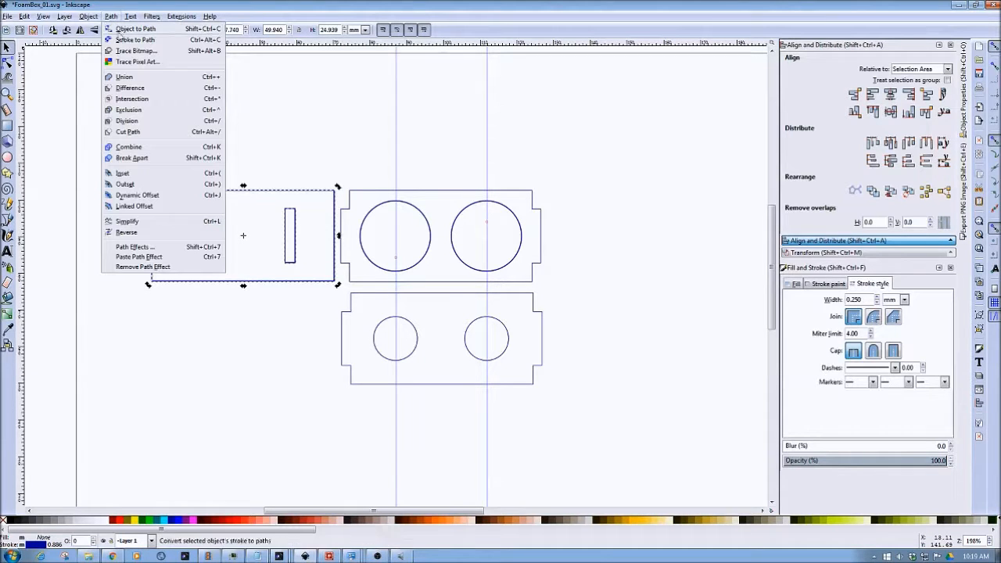
{"action": "left_click", "coordinate": [131, 87]}
{"action": "left_click", "coordinate": [176, 136]}
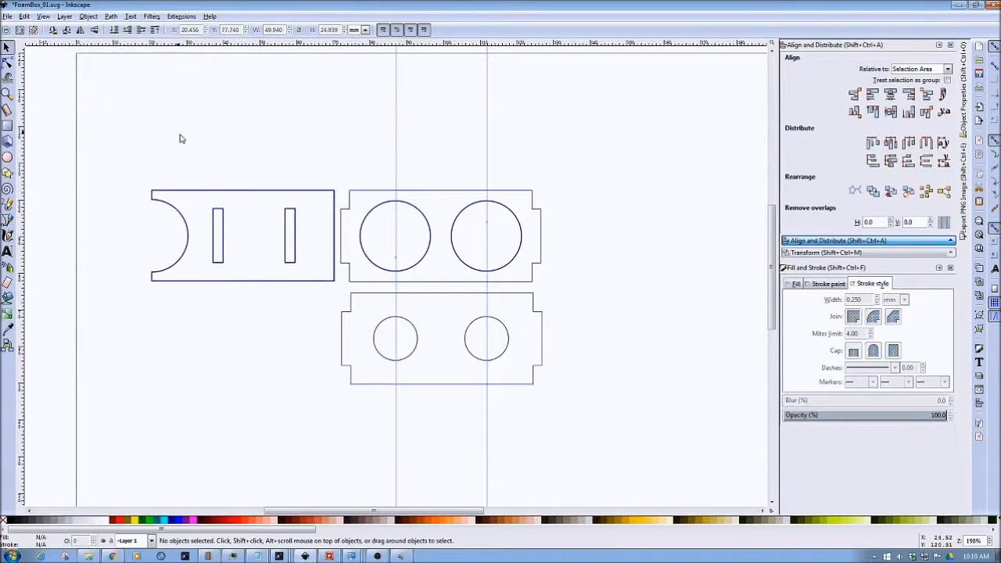
Duplicate the complete notched and slotted panel and place the copy directly below the original, beside the lower tabbed panel.
{"action": "left_click", "coordinate": [209, 197]}
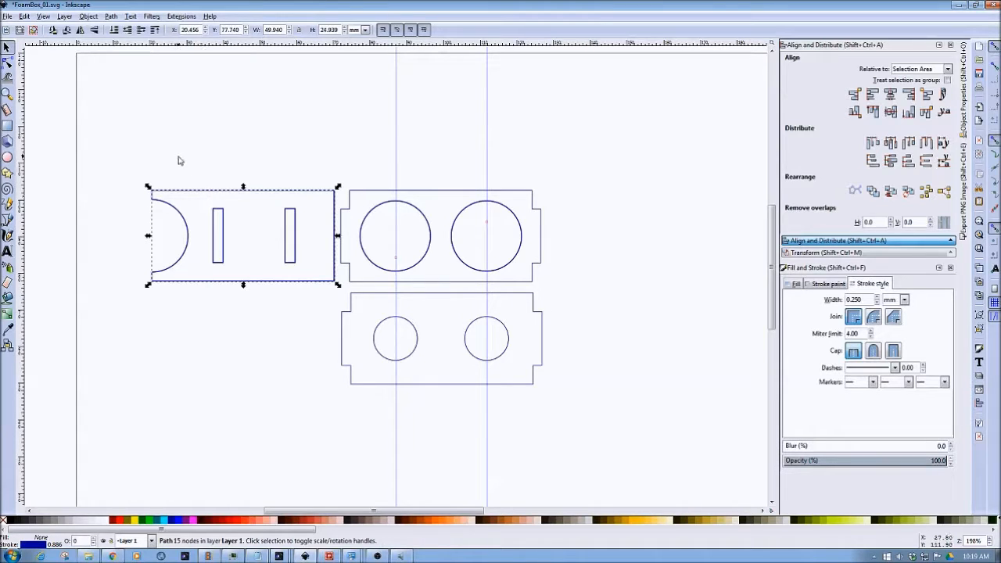
{"action": "key", "text": "ctrl+c"}
{"action": "key", "text": "ctrl+v"}
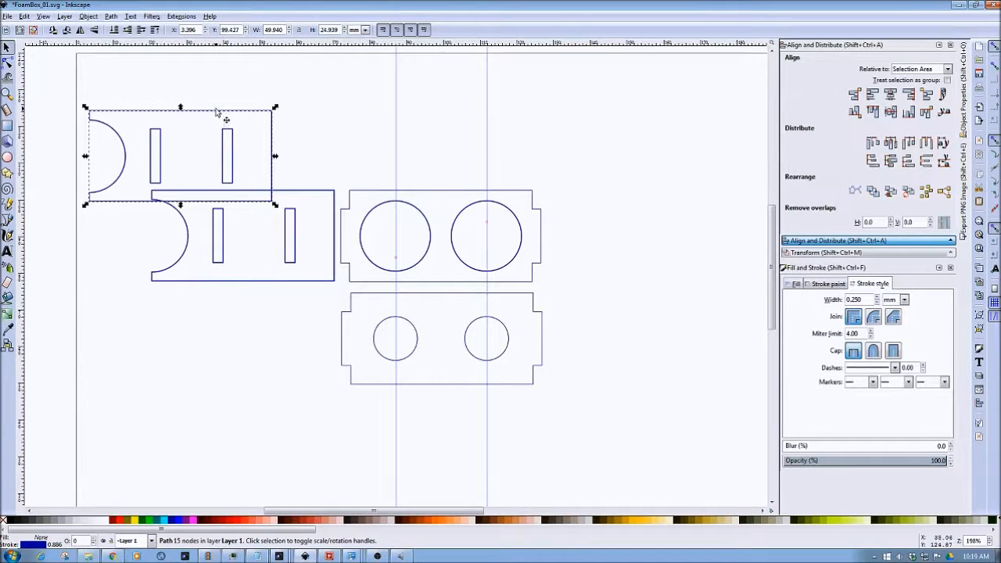
{"action": "left_click_drag", "start_coordinate": [217, 117], "coordinate": [281, 297]}
{"action": "left_click", "coordinate": [238, 99]}
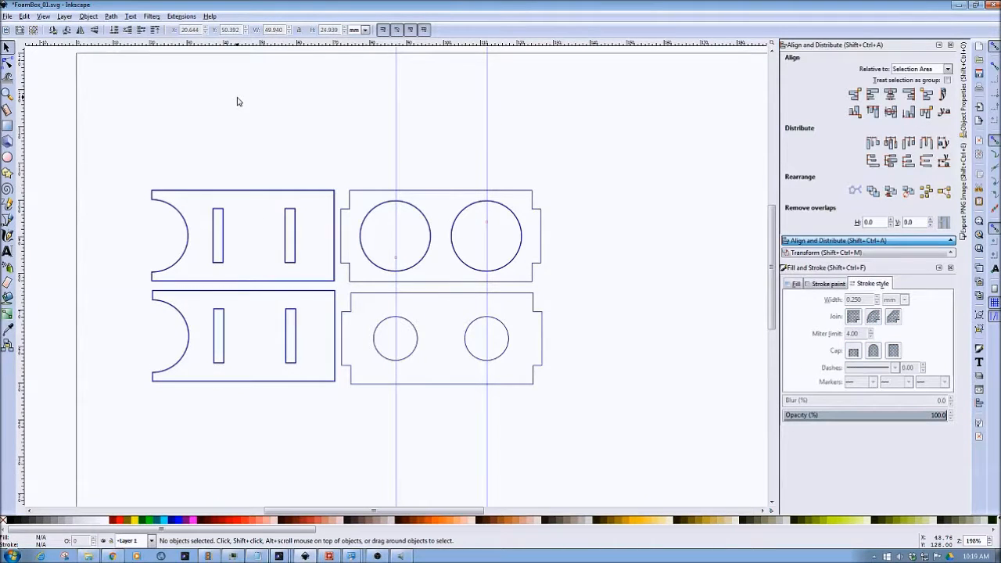